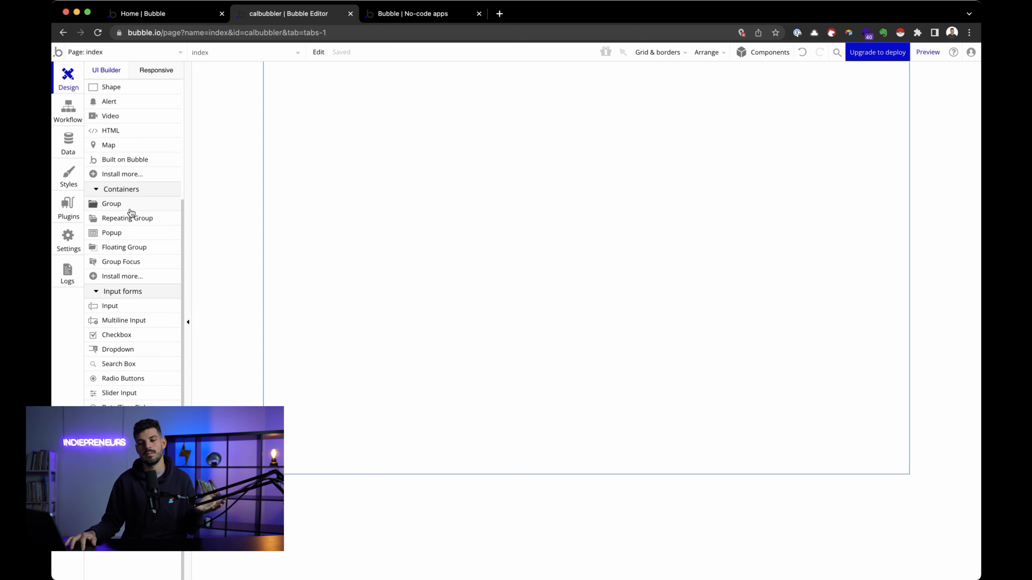
Step: Add a group at the top of the index page, open its layout settings and rename it Header
drag(129, 207, 435, 159)
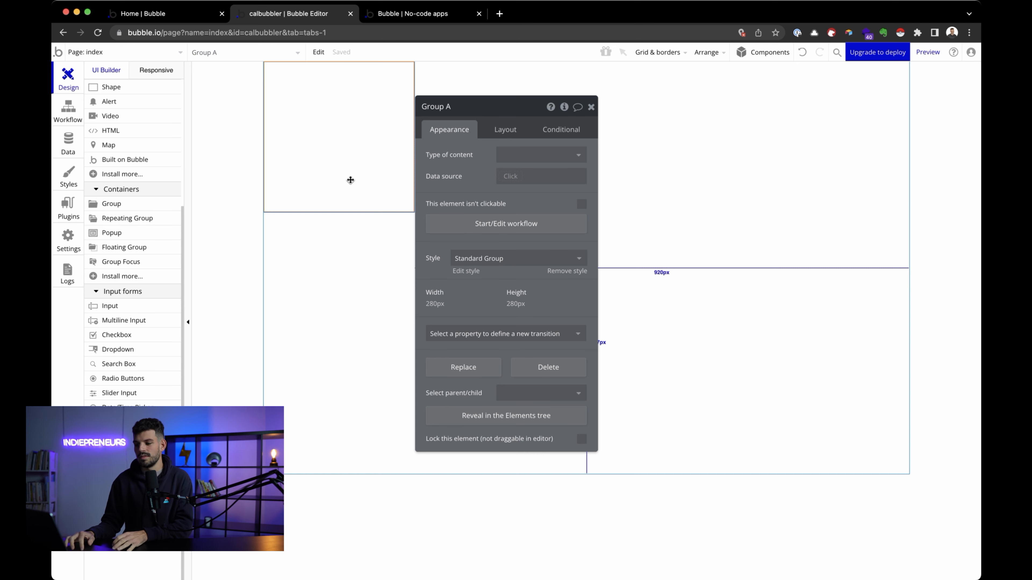
click(508, 129)
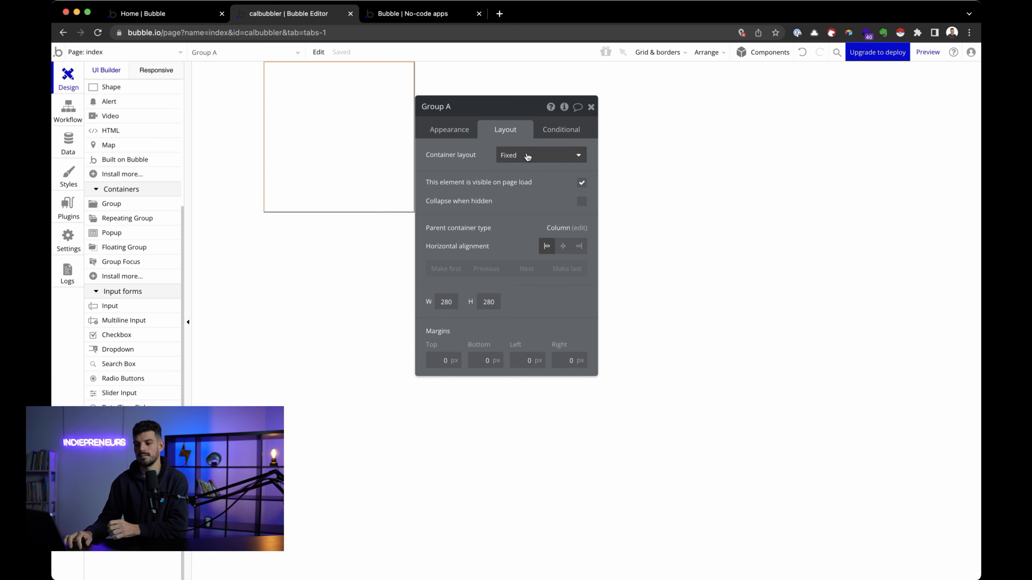
click(449, 107)
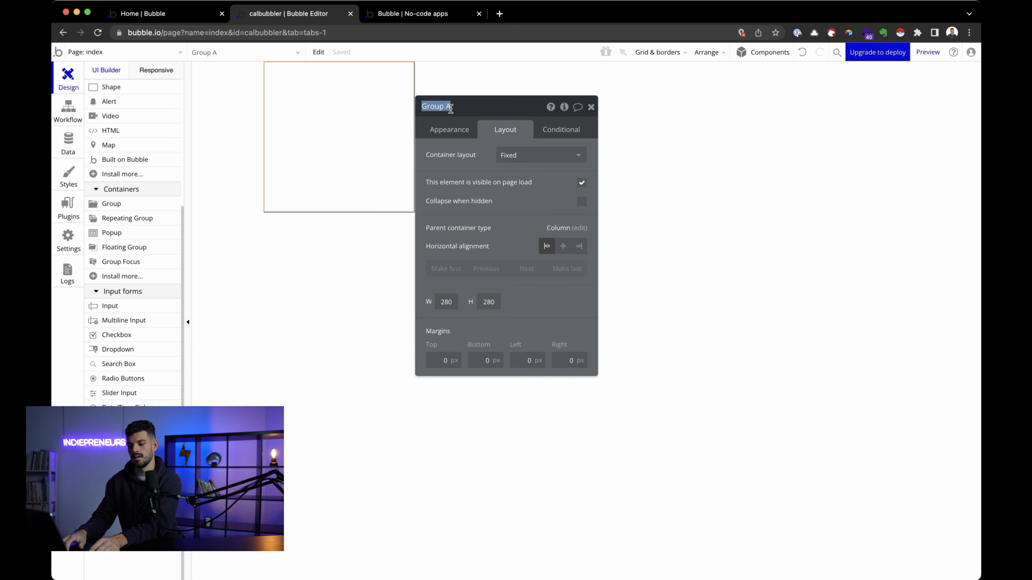
text(Header)
key(Return)
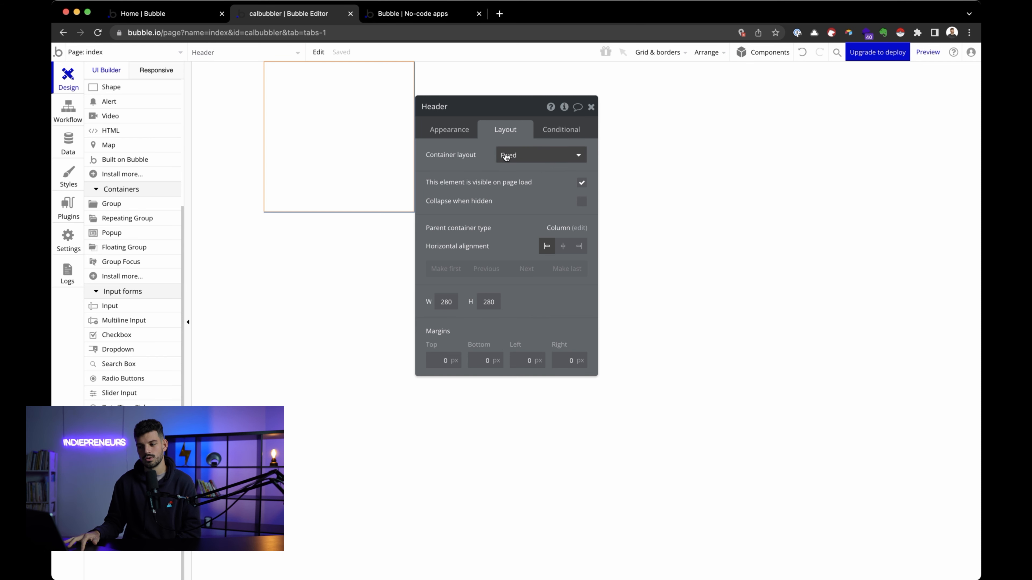
Step: Set the Header group's container layout to Row and move its property editor clear of the group
click(531, 161)
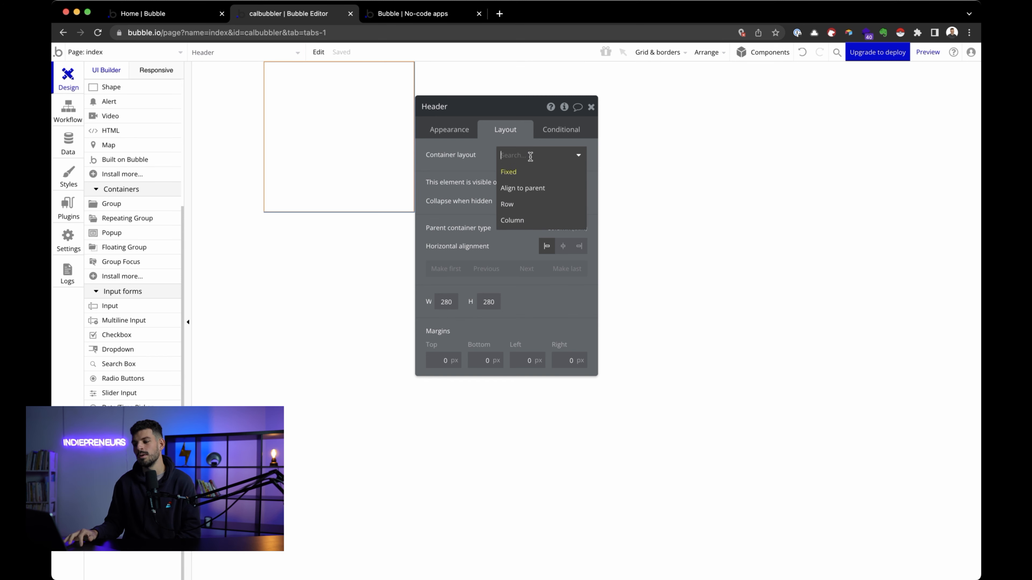
click(530, 207)
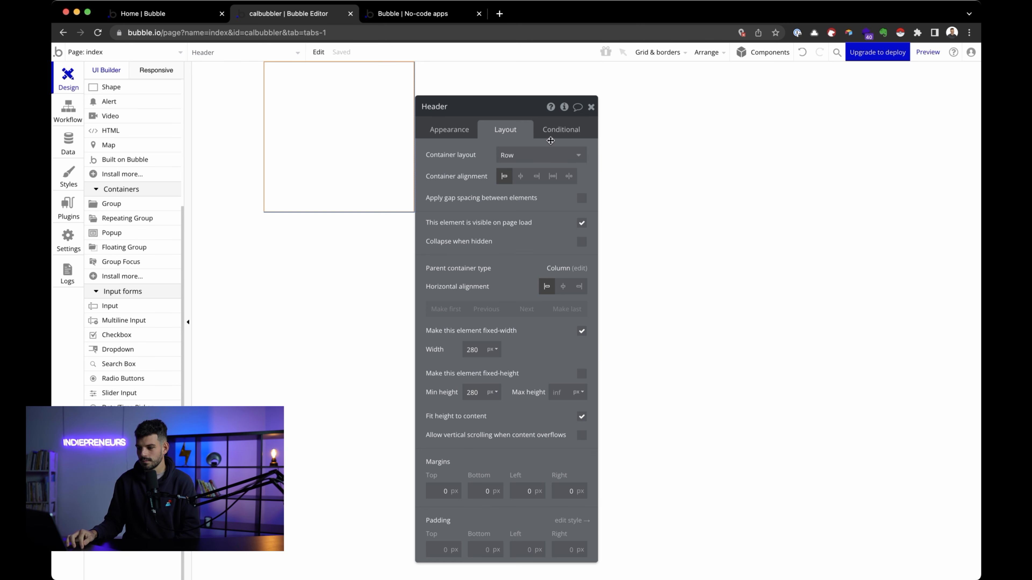
drag(526, 120, 733, 92)
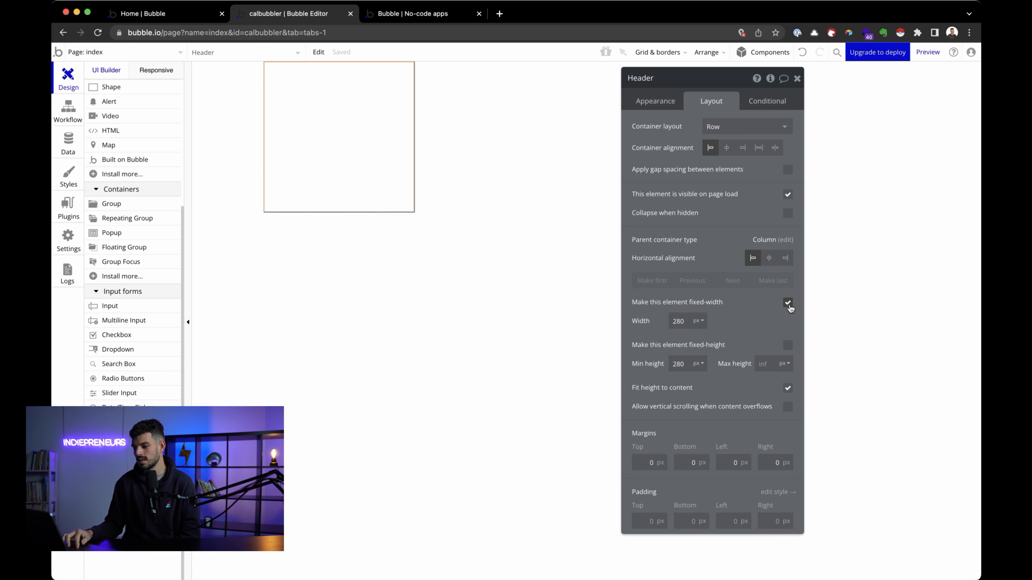
Step: Turn off fixed width for the Header group and set its minimum height to 80 px
click(789, 305)
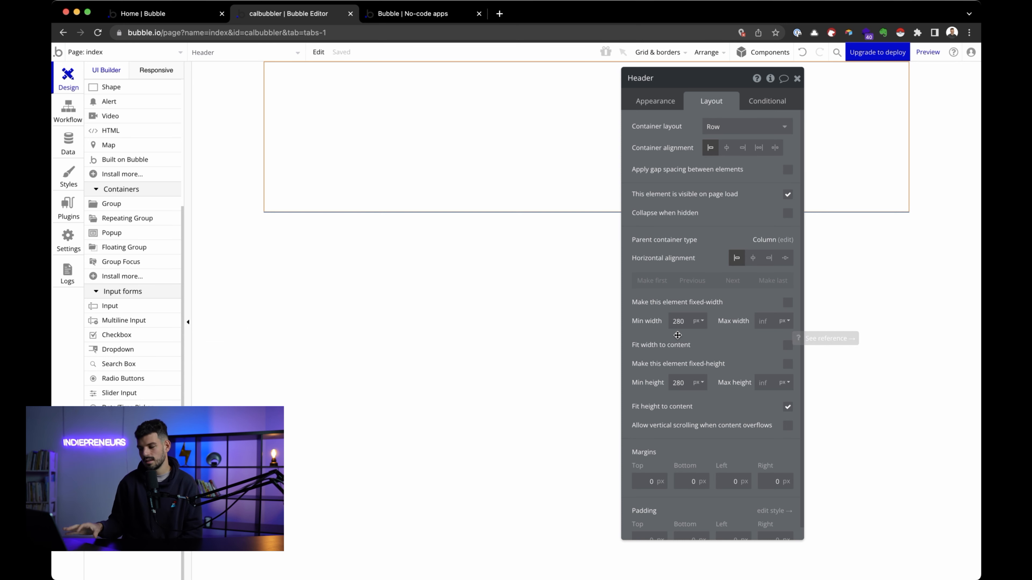
double_click(690, 383)
text(1)
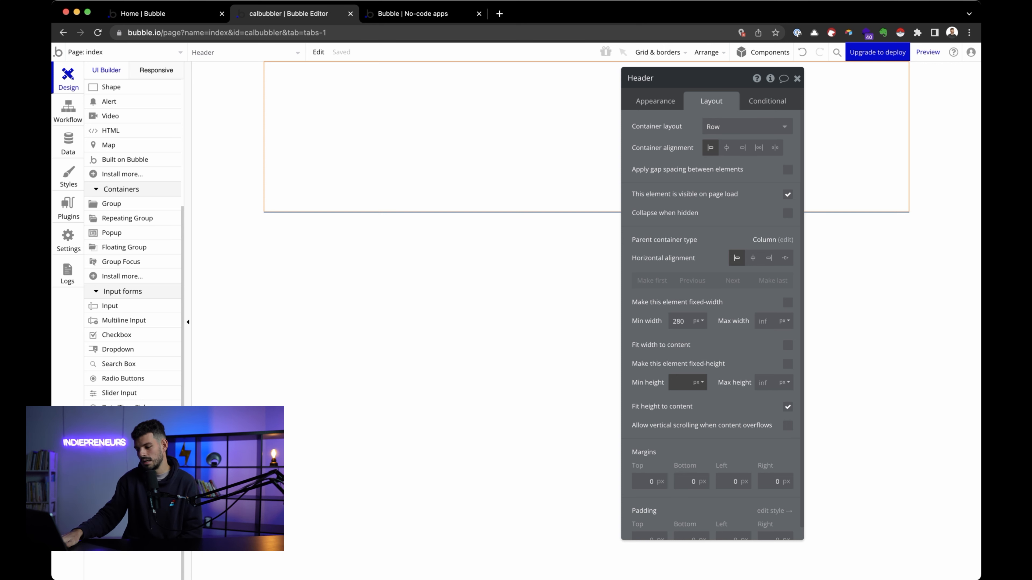
text(80)
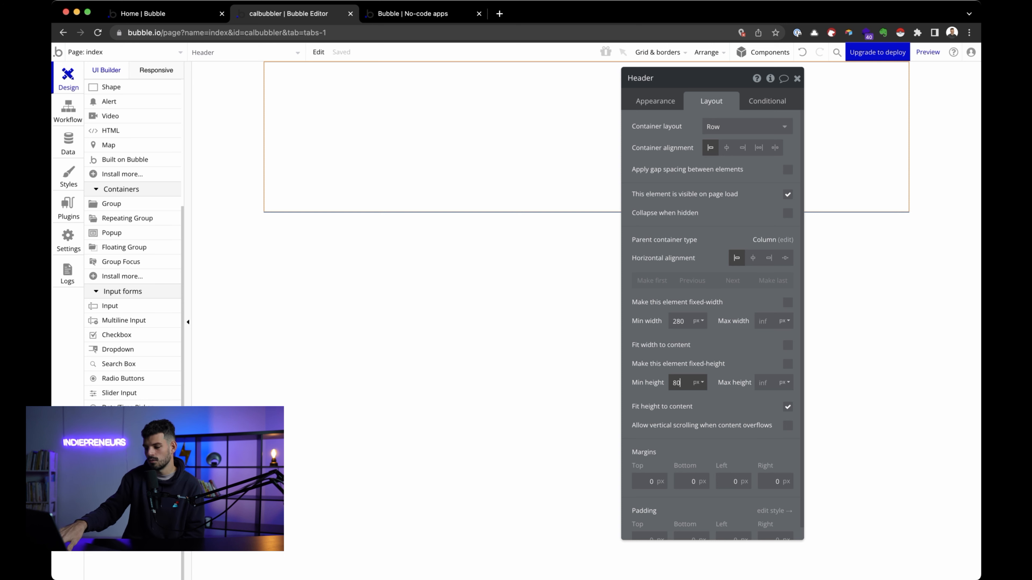
Step: Try the Header with fixed height on and with fit height to content off, restoring both options
click(788, 365)
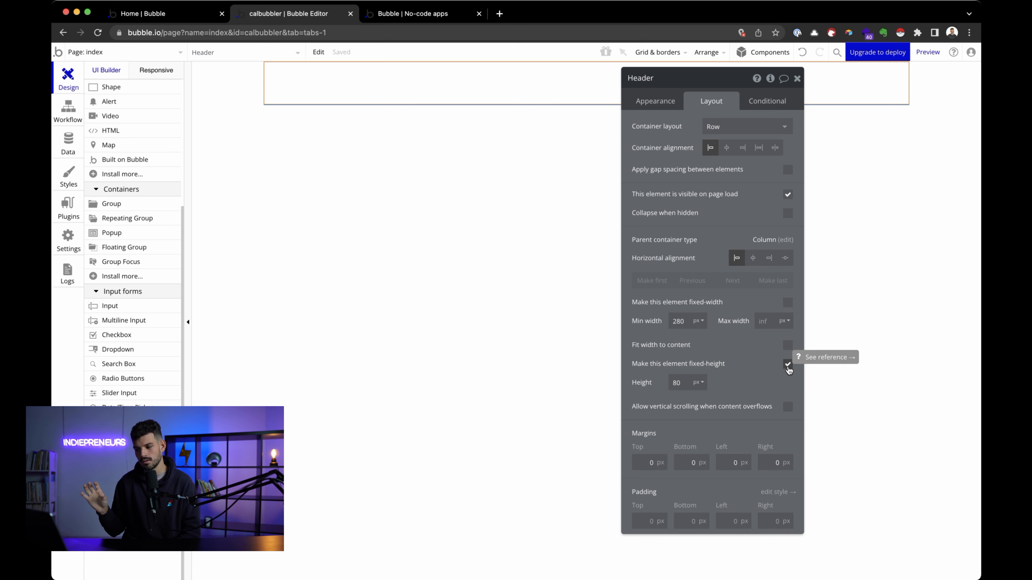
click(787, 364)
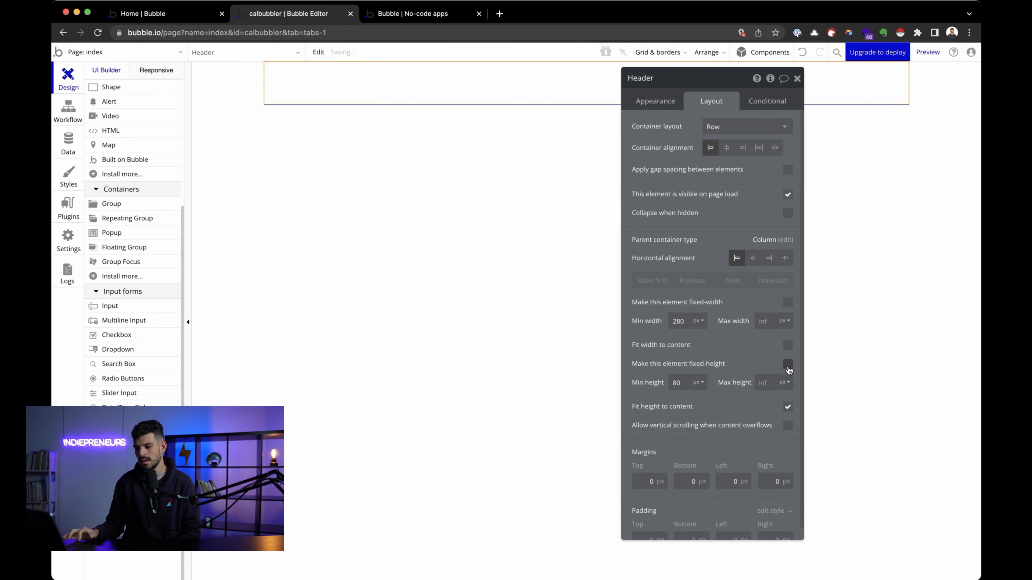
click(788, 407)
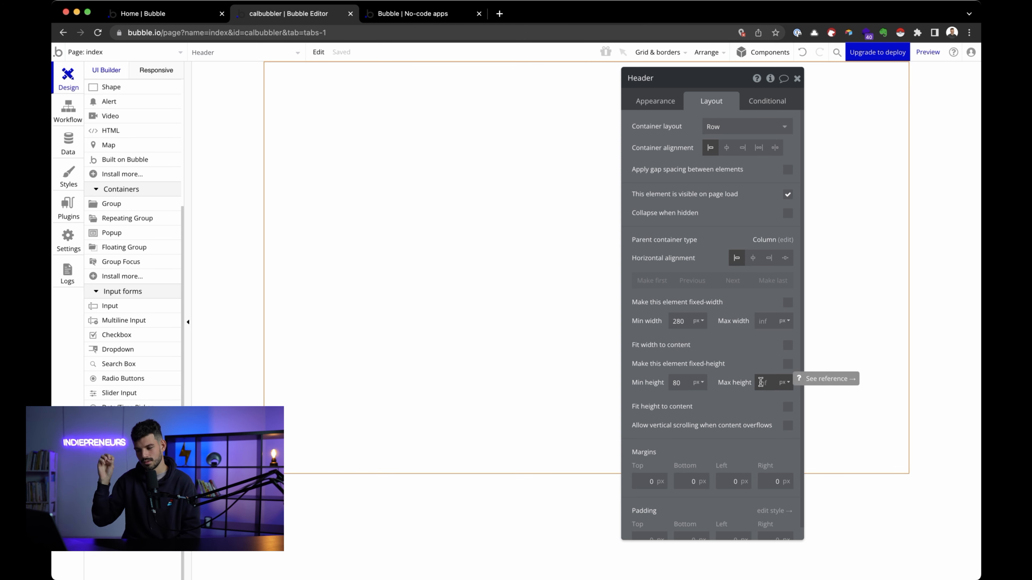
click(788, 364)
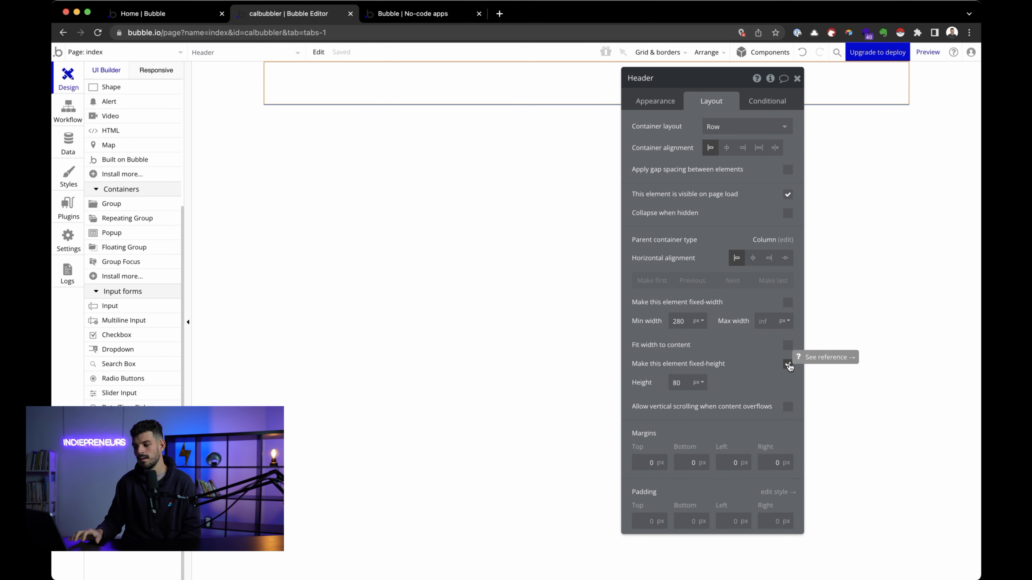
click(788, 364)
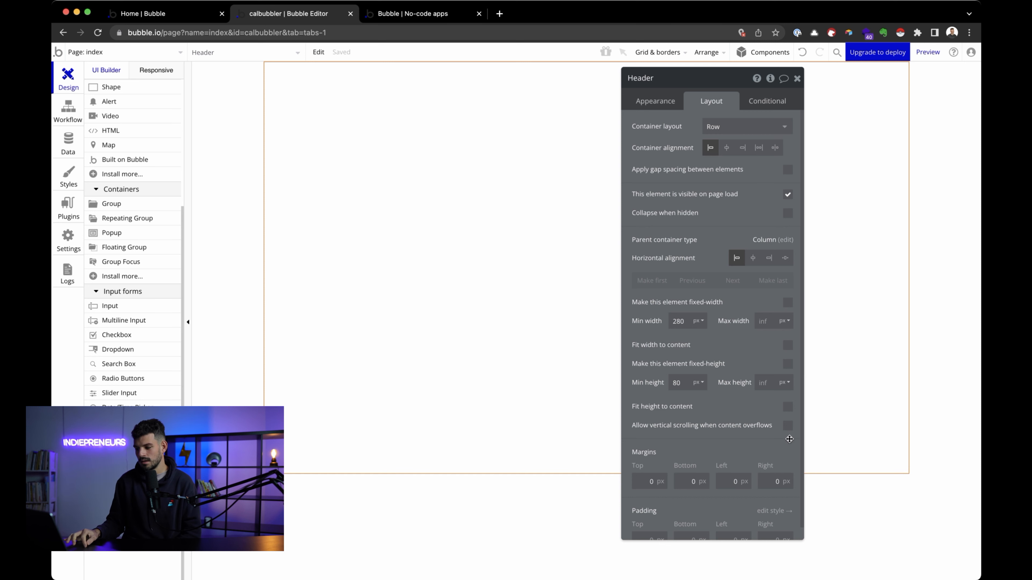
click(790, 408)
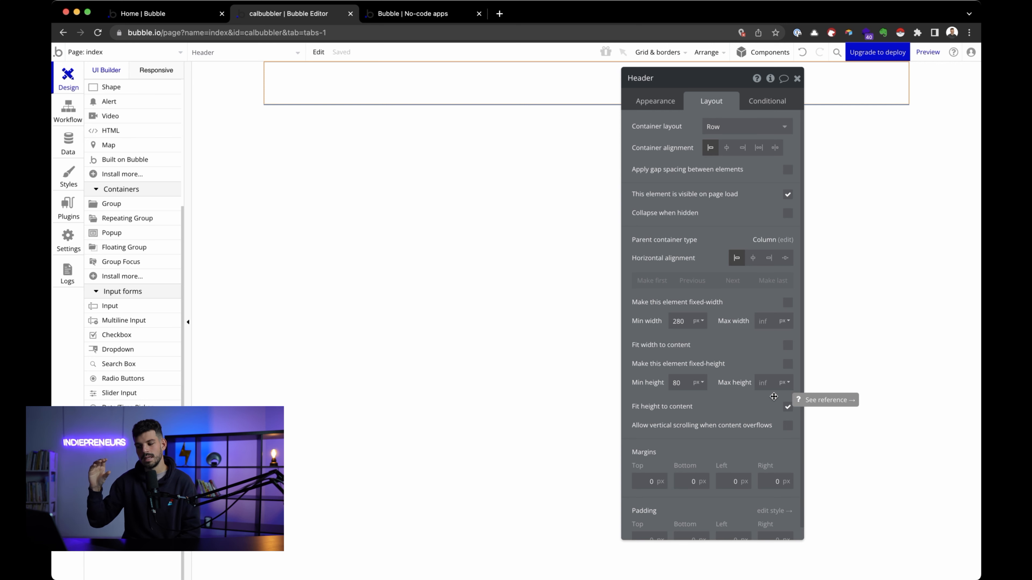
Step: Place a trial group inside the Header to test how its height fits the content, and delete that group
scroll(138, 199, up, 1)
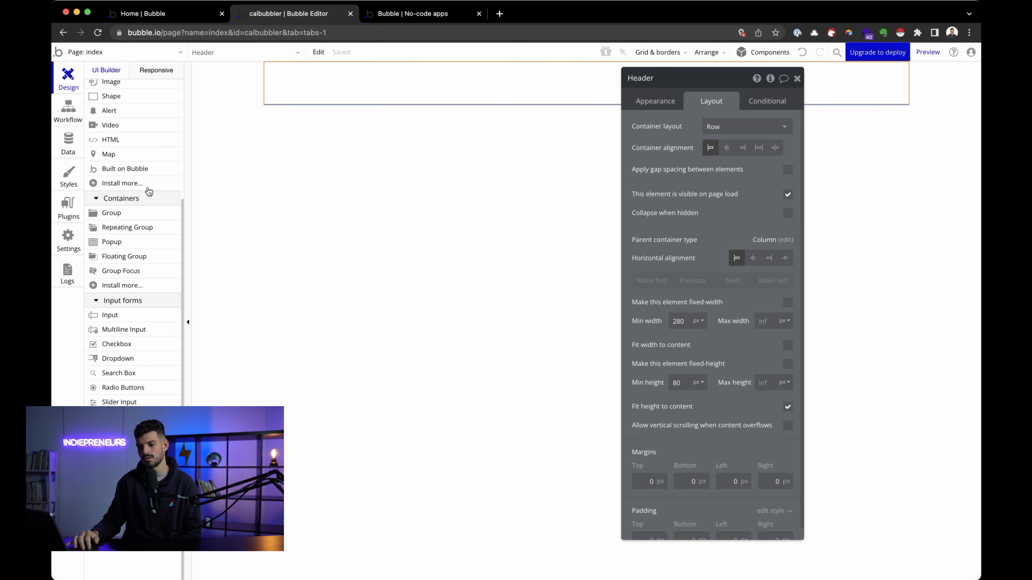
drag(123, 223, 328, 67)
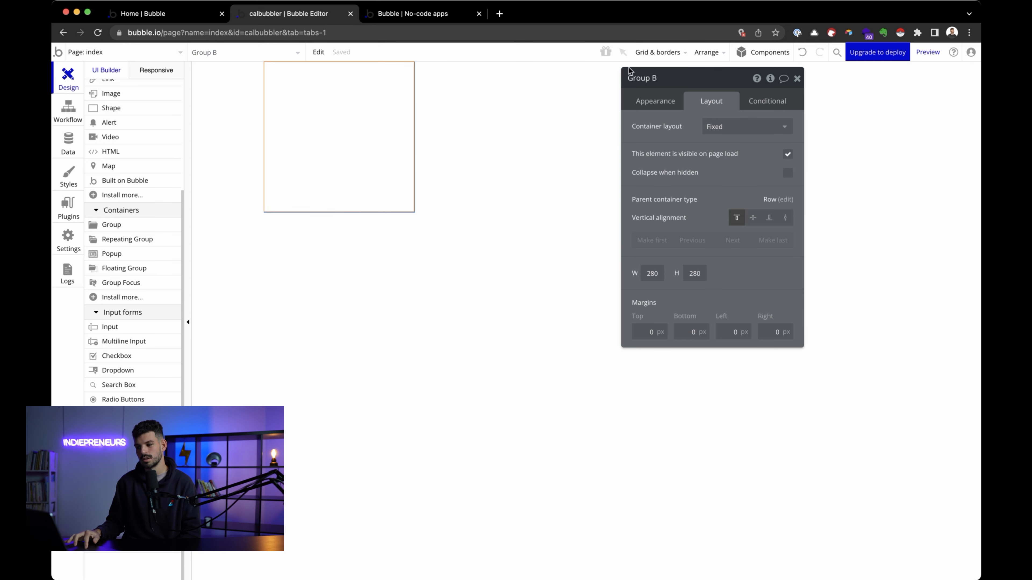
click(478, 117)
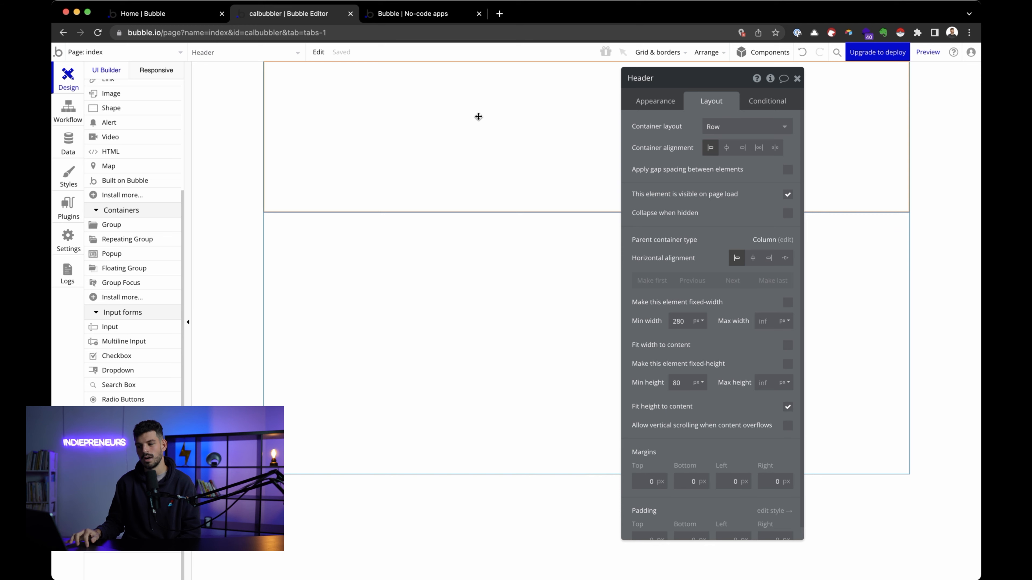
click(350, 115)
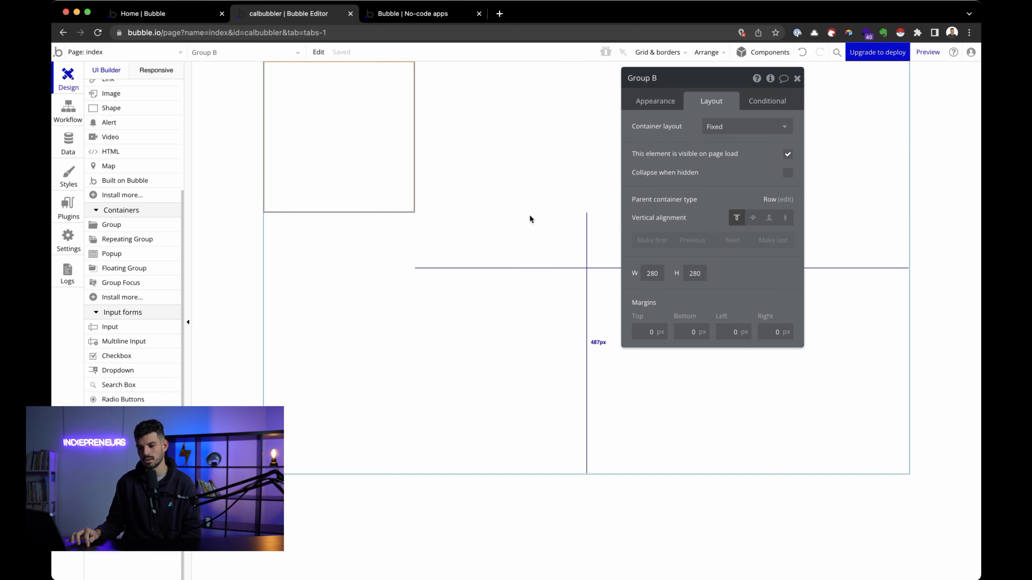
click(506, 177)
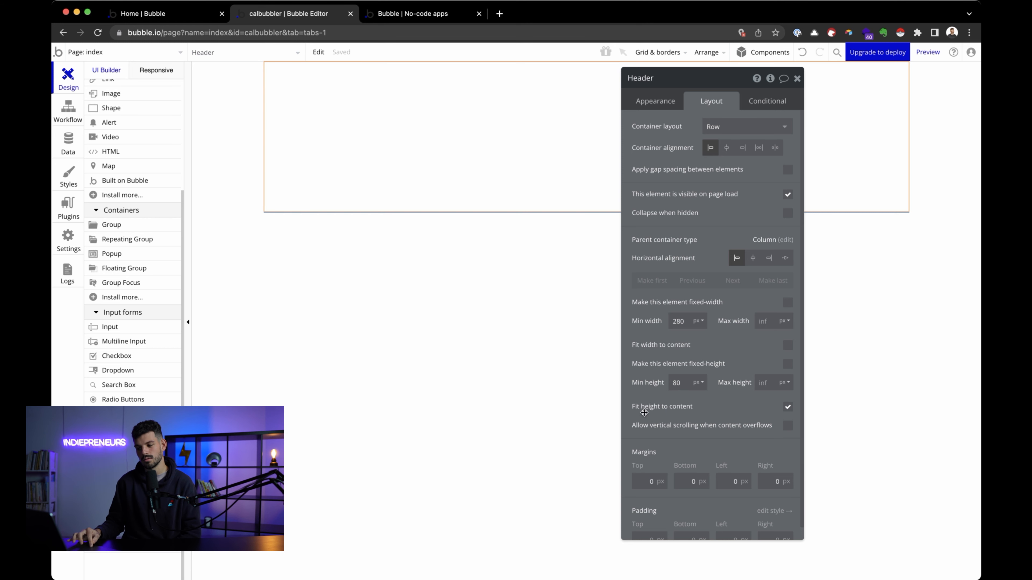
click(359, 132)
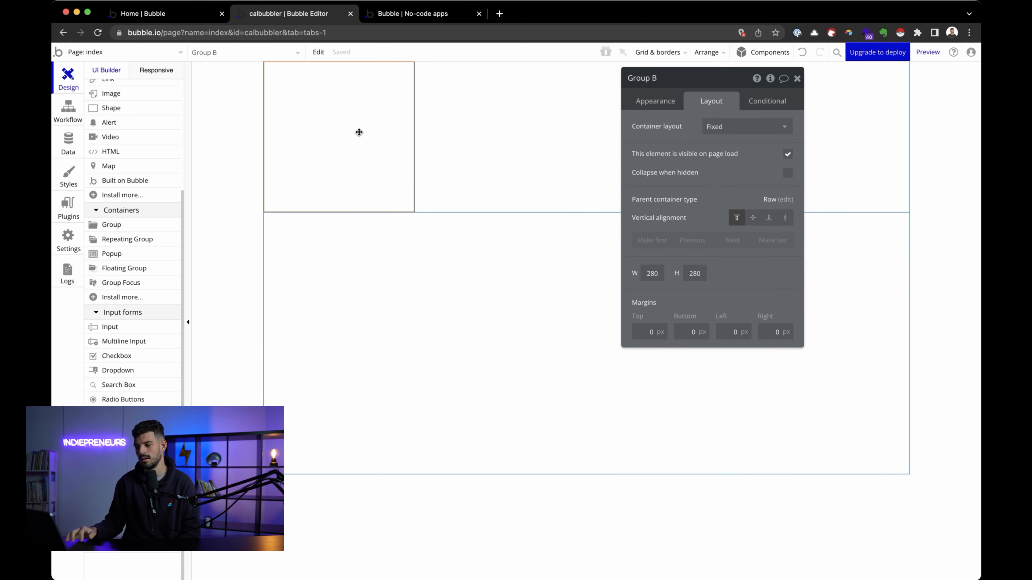
key(Delete)
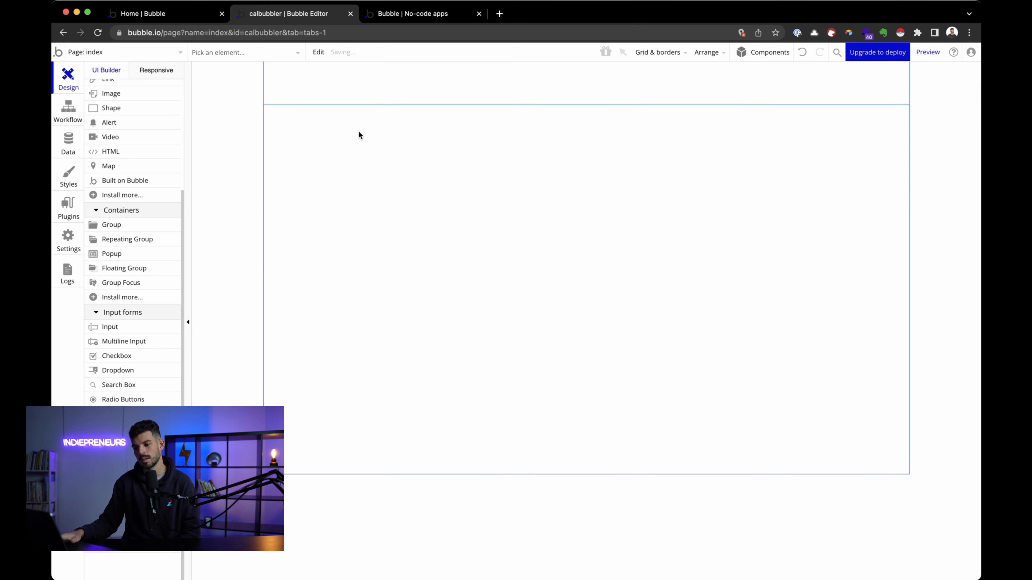
Step: Try a minimum height of 0 px on the Header group and set it back to 80 px
click(368, 88)
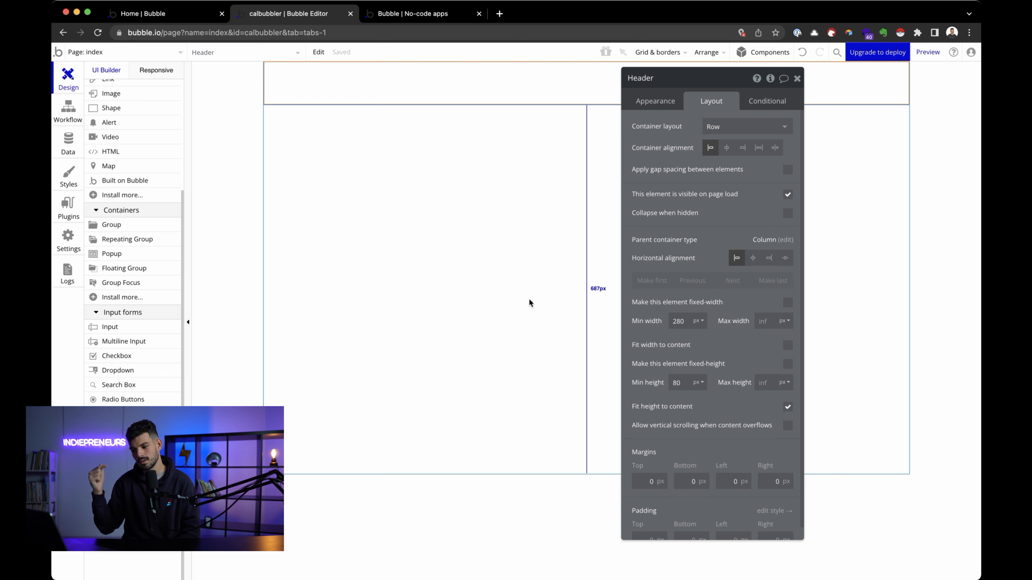
double_click(675, 382)
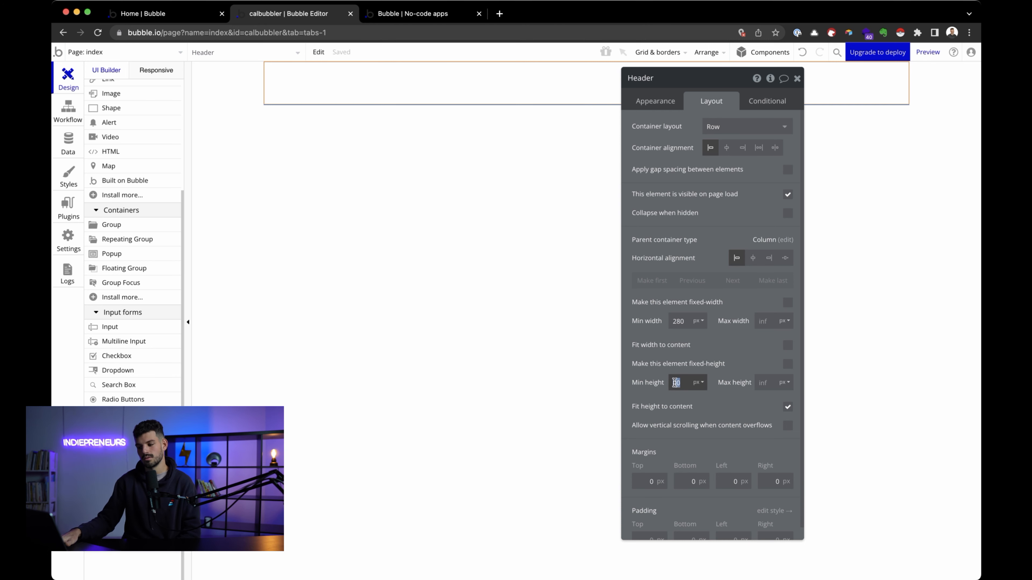
text(0)
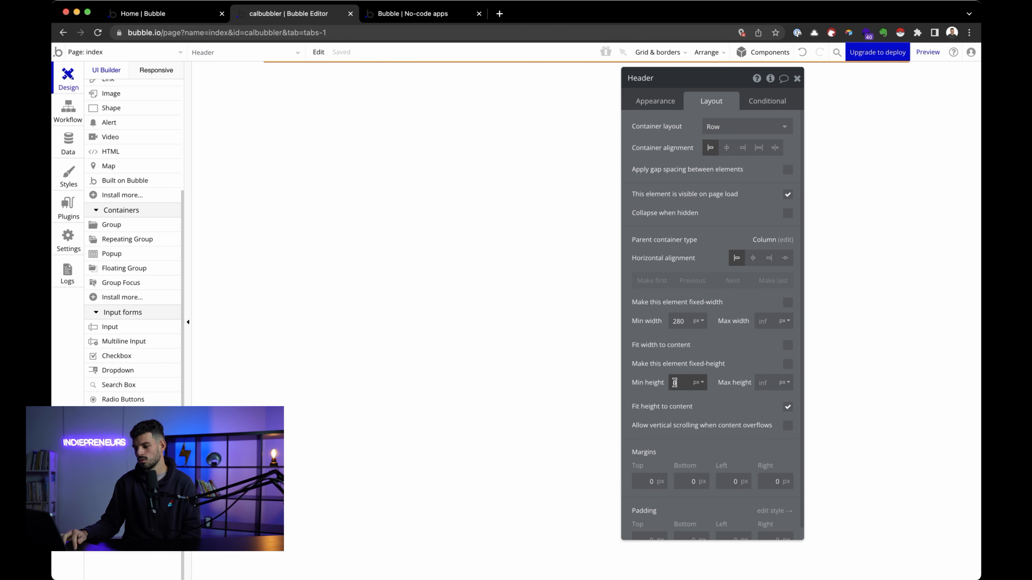
text(80)
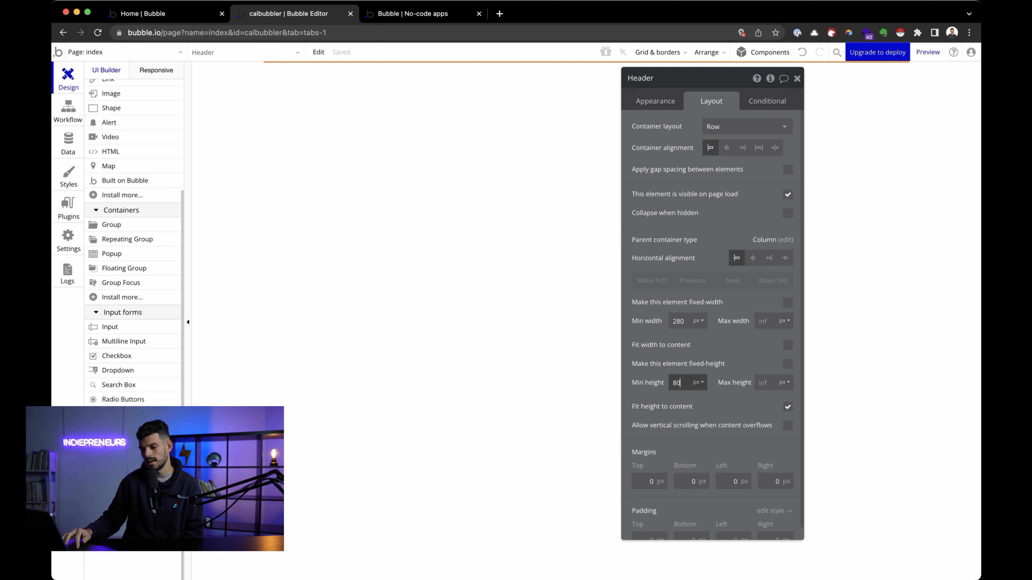
click(698, 515)
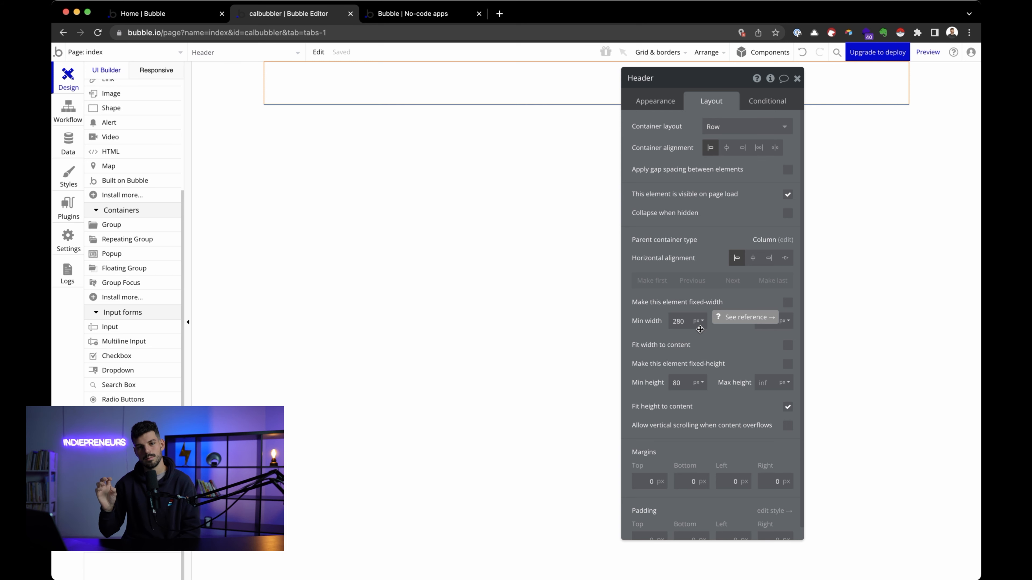
Step: Add an image element inside the Header group and open its layout settings
scroll(127, 203, up, 5)
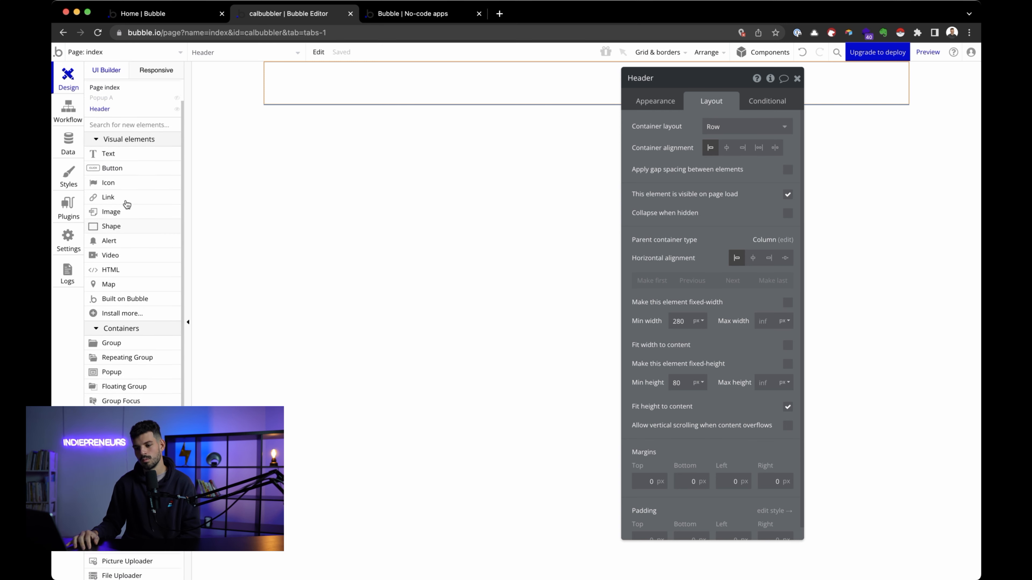
drag(106, 236, 328, 85)
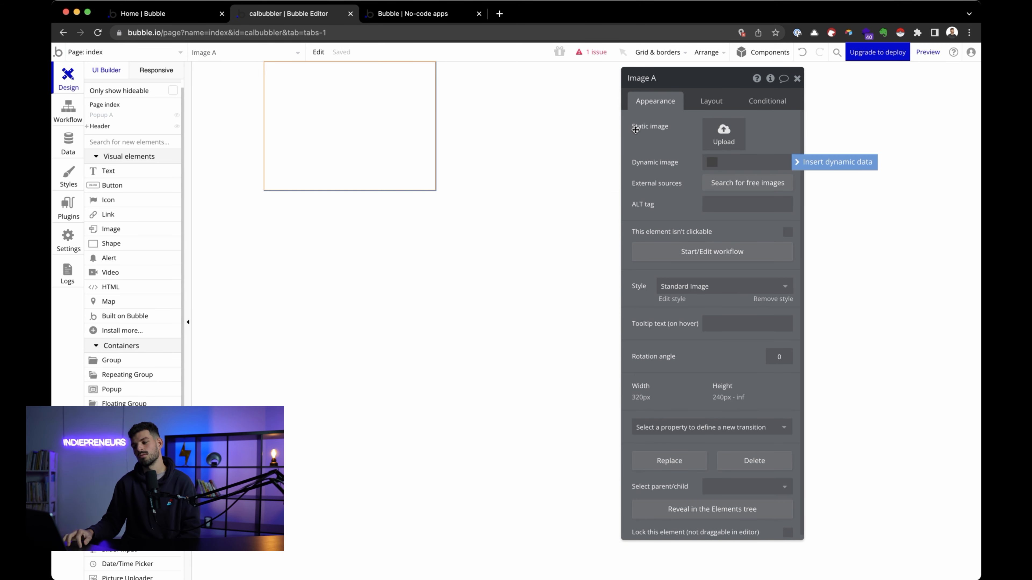
click(711, 101)
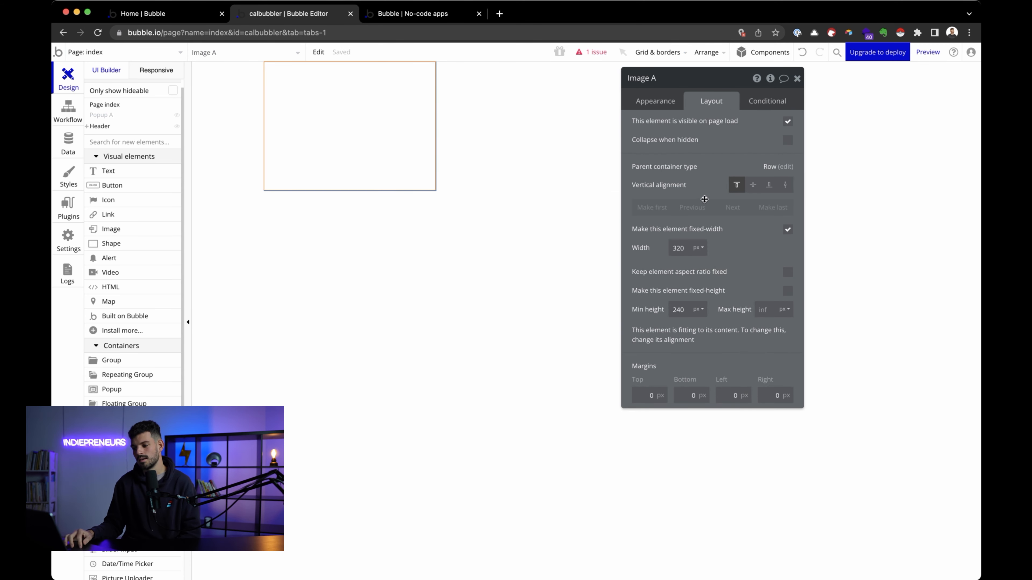
Step: Try the image without fixed width, restore the fixed-width option, and set its width to 40 px
click(788, 230)
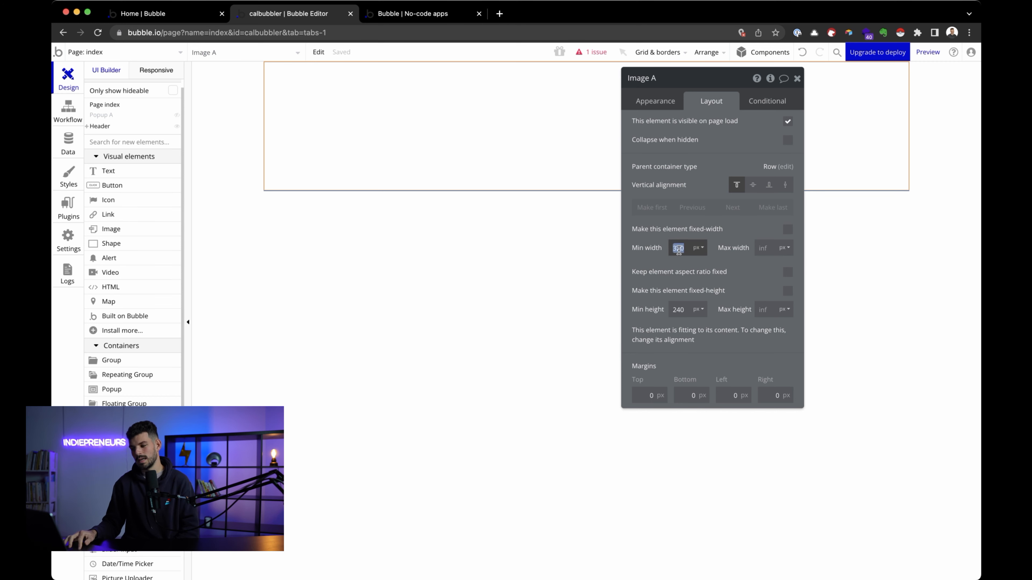
click(788, 229)
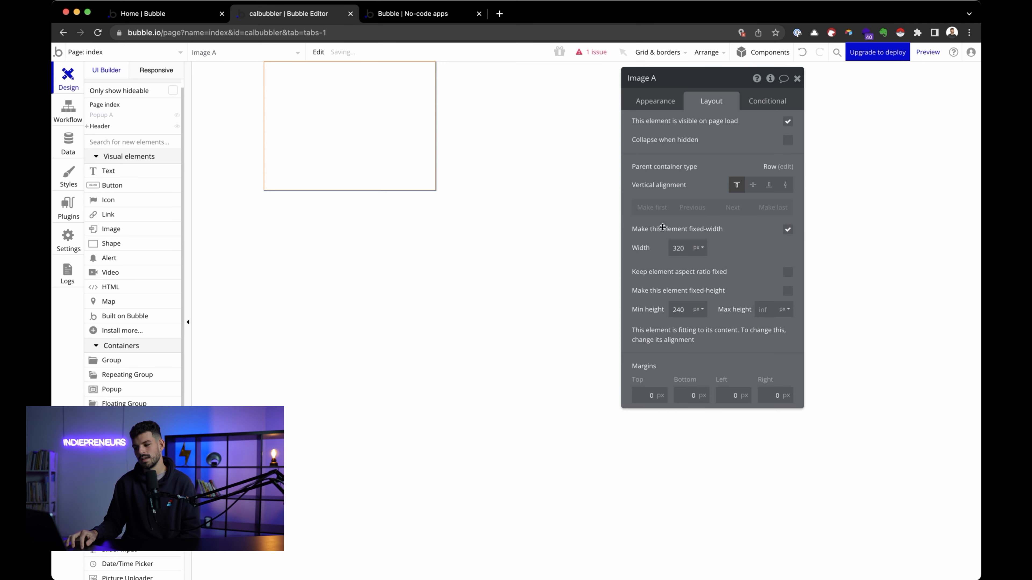
double_click(675, 248)
text(40)
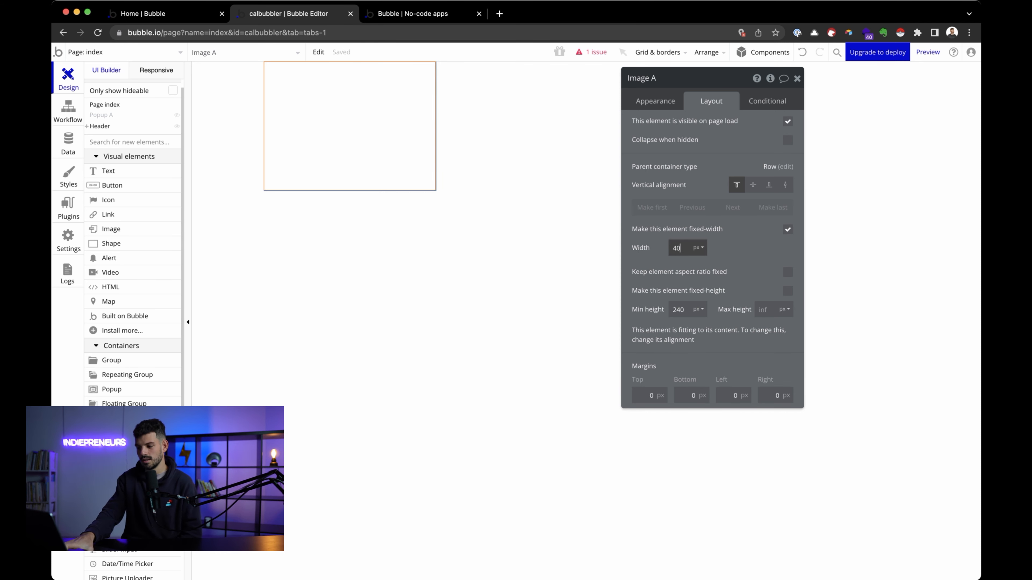
Step: Make the image fixed-height and set its height to 40 px
double_click(678, 310)
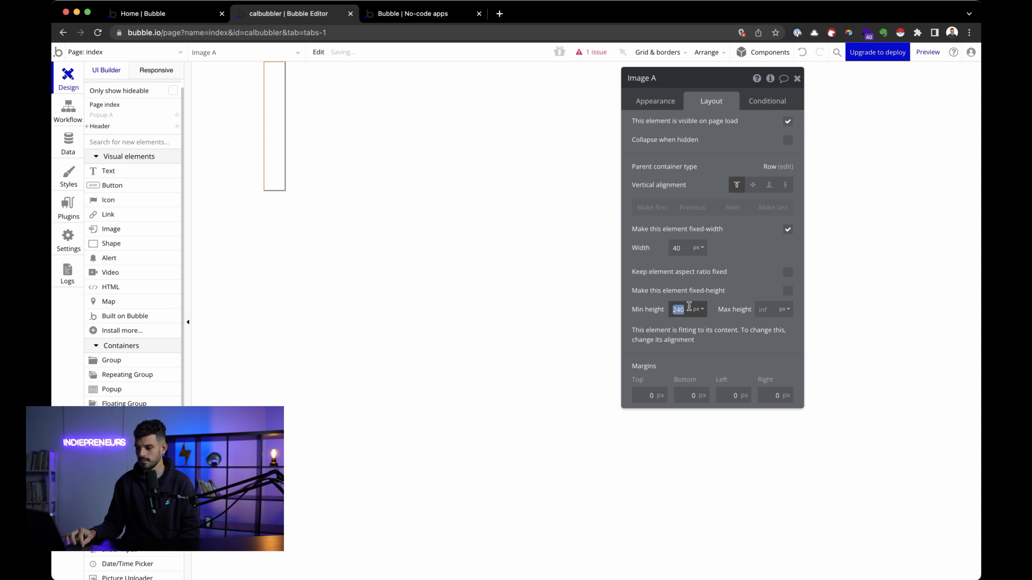
click(788, 293)
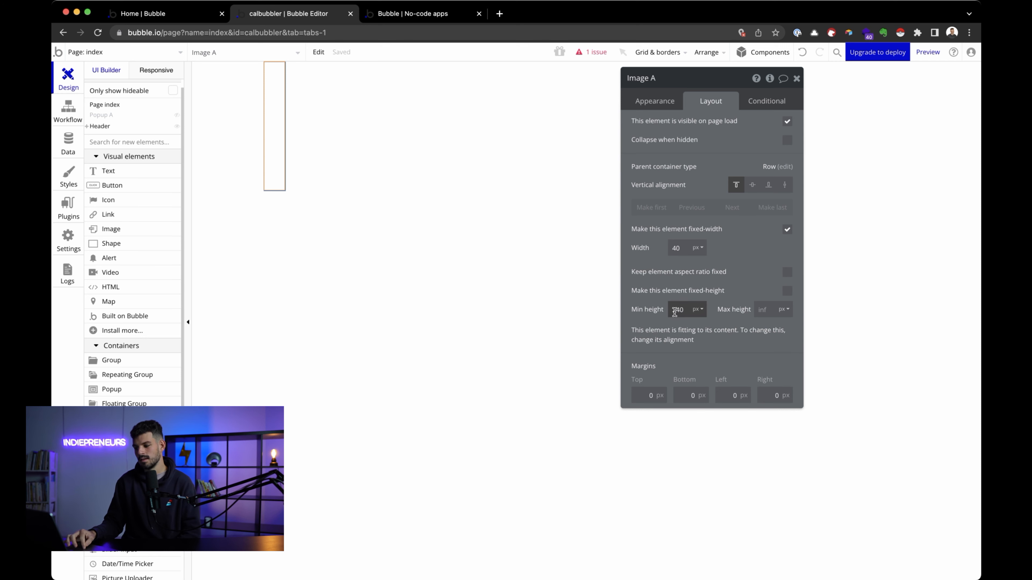
click(787, 293)
double_click(678, 310)
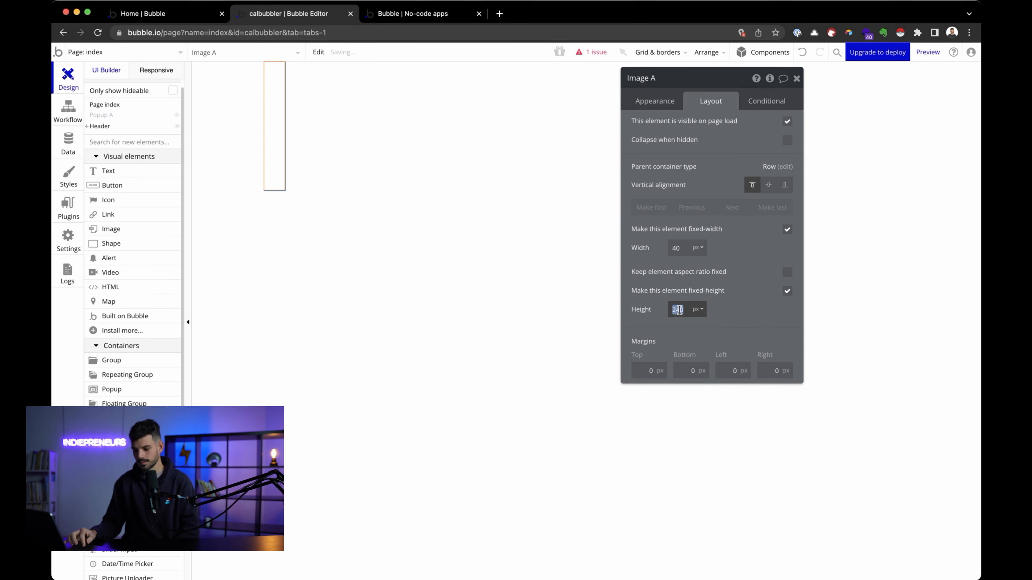
text(40)
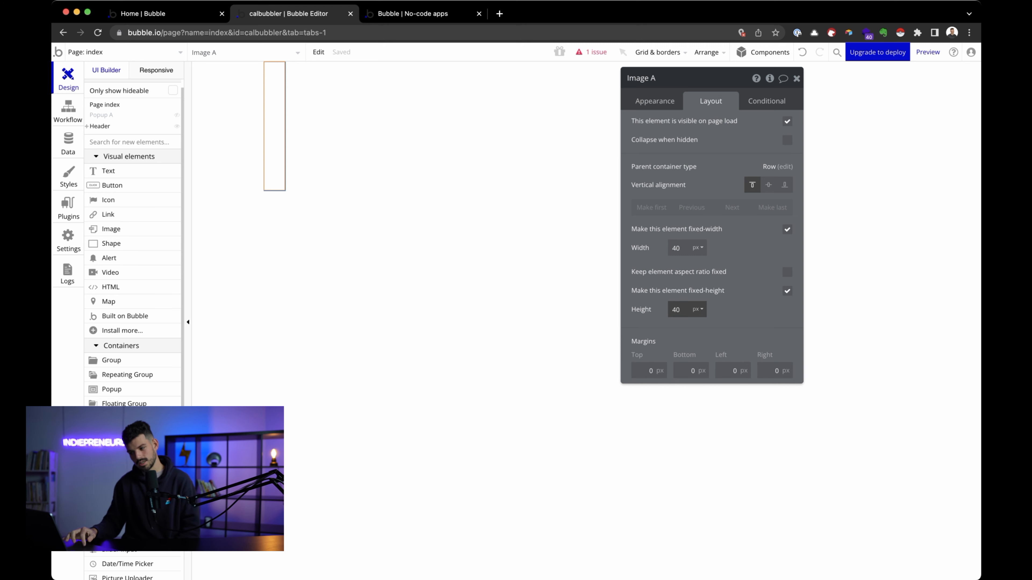
click(763, 289)
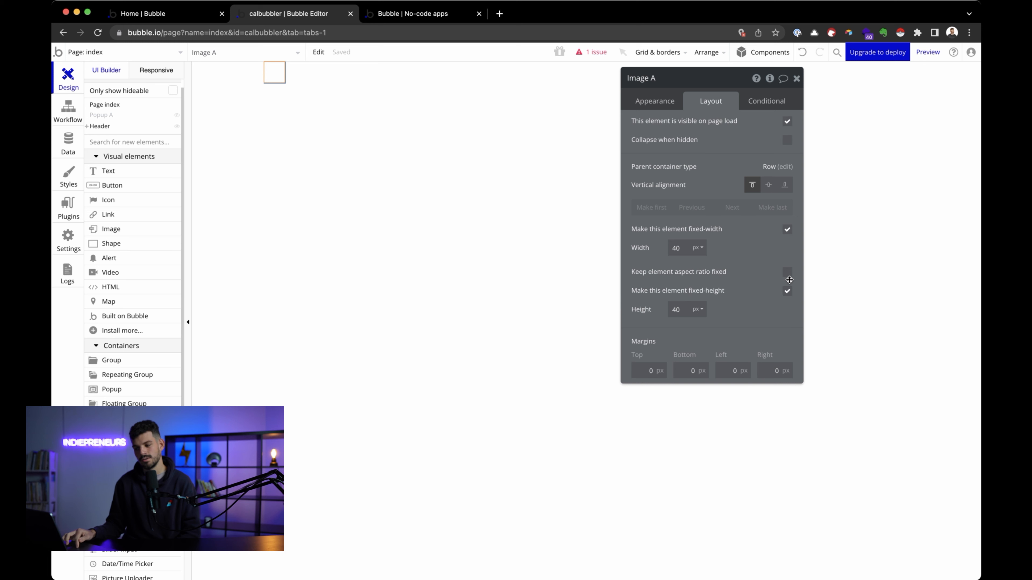
Step: Keep the image's aspect ratio fixed at 1 x 1
click(786, 272)
click(733, 291)
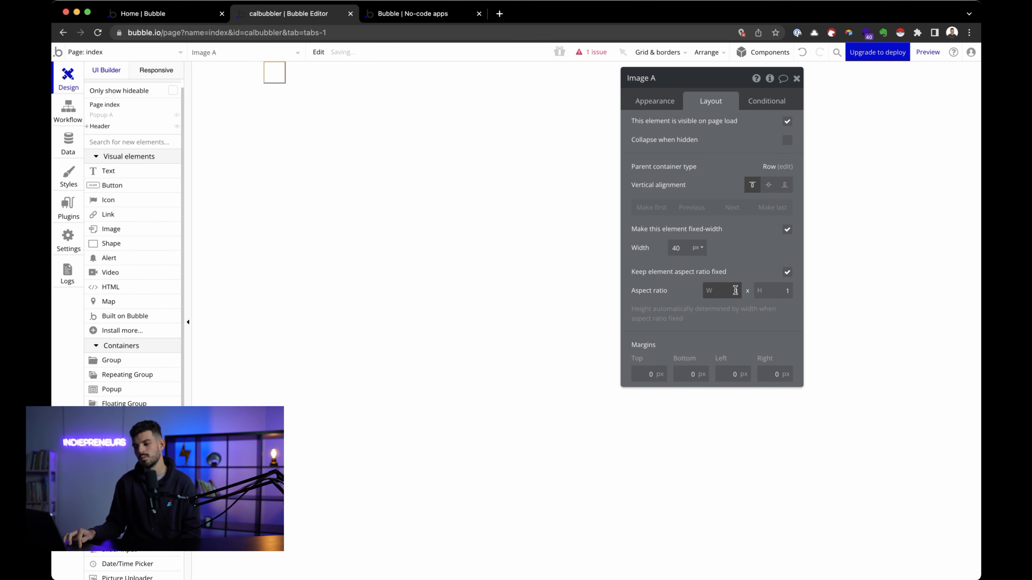
key(BackSpace)
click(781, 297)
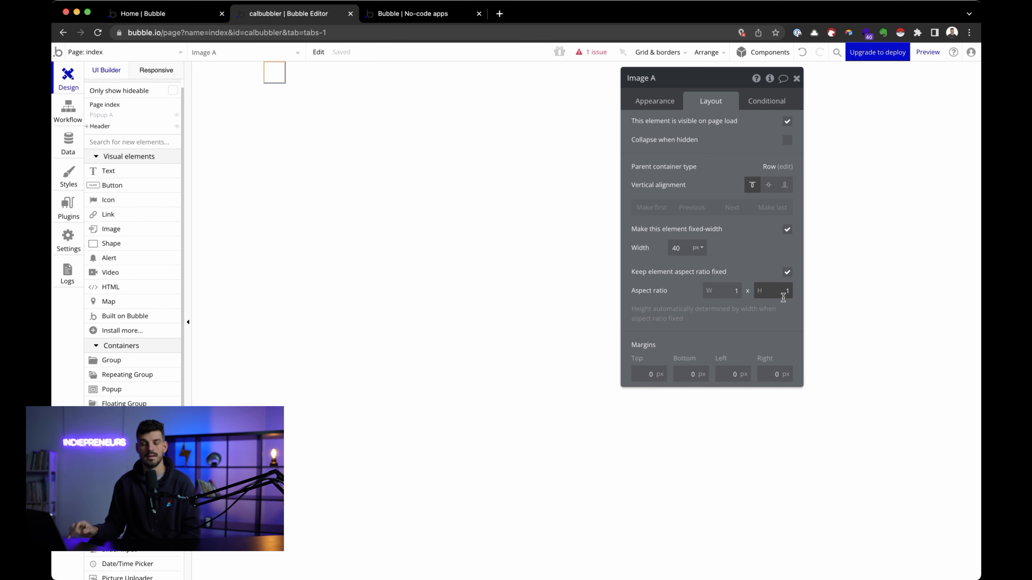
click(724, 288)
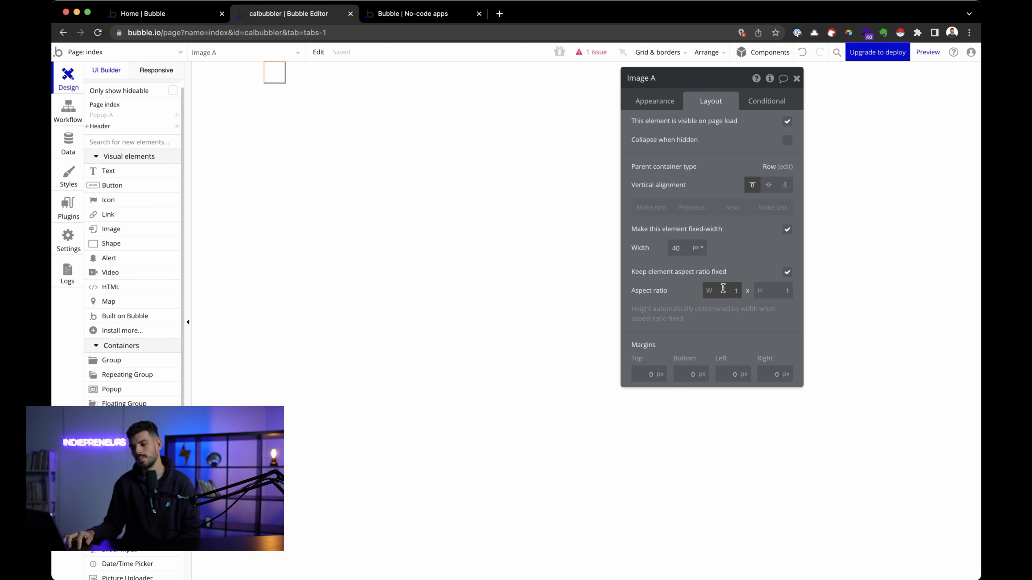
Step: Try larger width values, up to 7, in the image's aspect ratio and bring the ratio back to 1 x 1
key(Up)
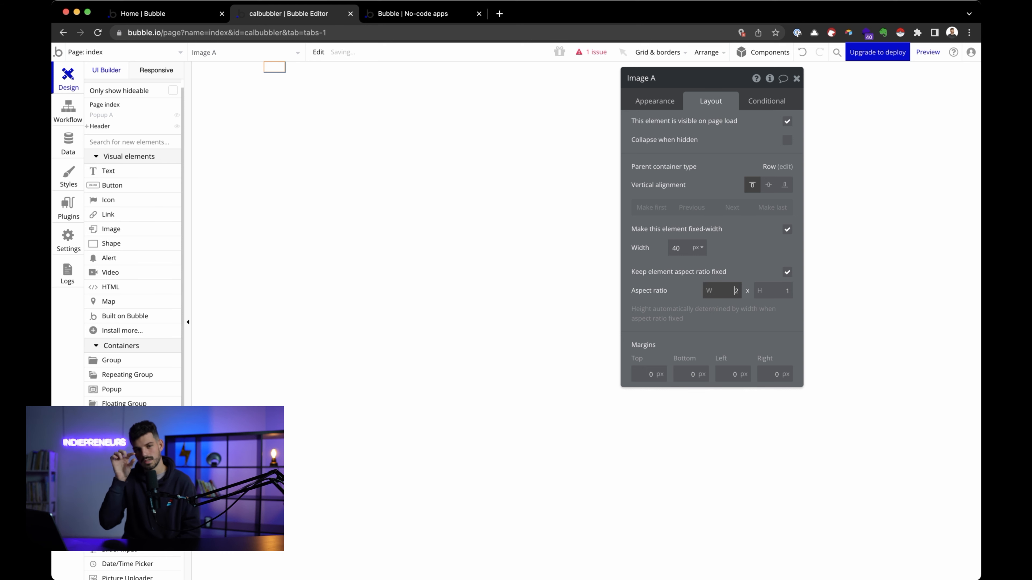
key(Up)
key(Up)
key(Up)
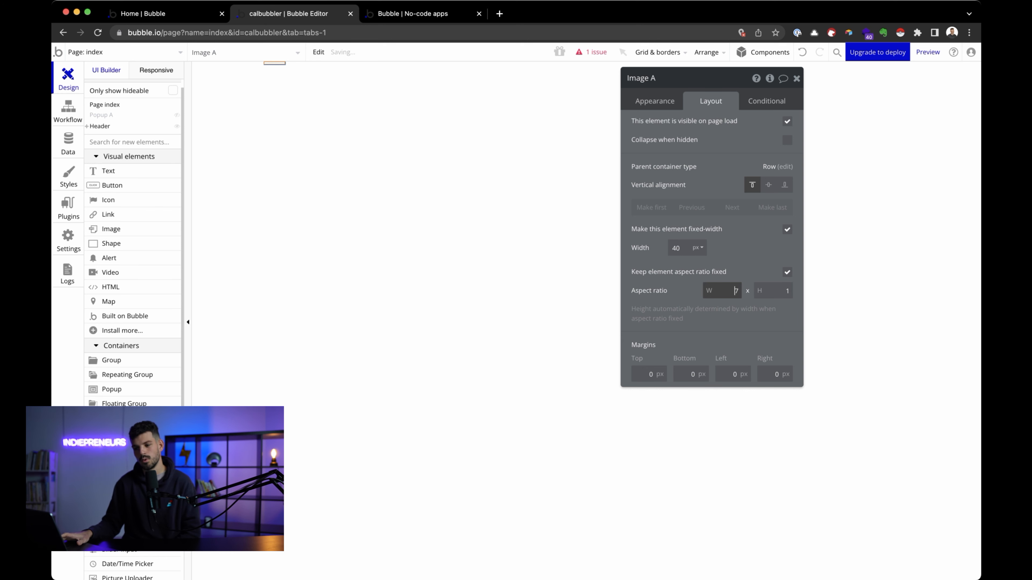
key(Down)
key(Down)
key(Down)
key(Down)
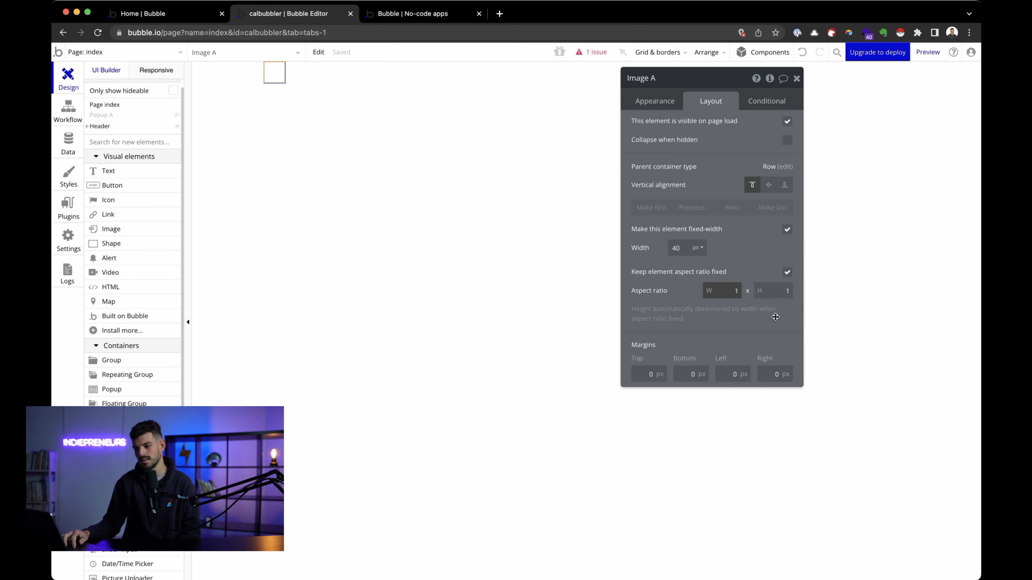
Step: Try larger height values, up to 15, in the image's aspect ratio and bring the ratio back to 1 x 1
double_click(785, 297)
text(2)
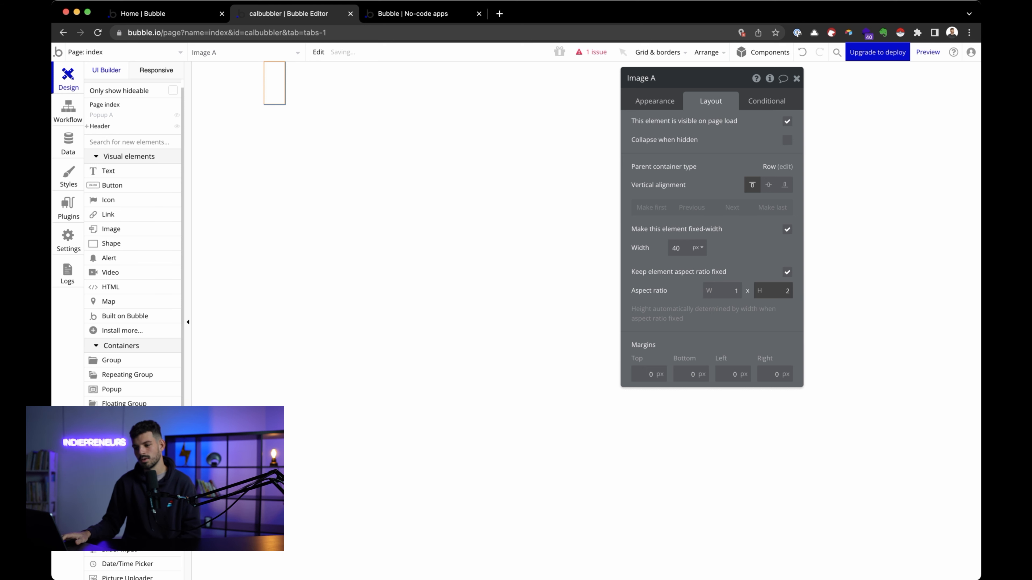
key(Up)
key(Up)
key(Up)
key(Up)
key(Up)
key(Up)
key(Up)
key(Up)
key(Up)
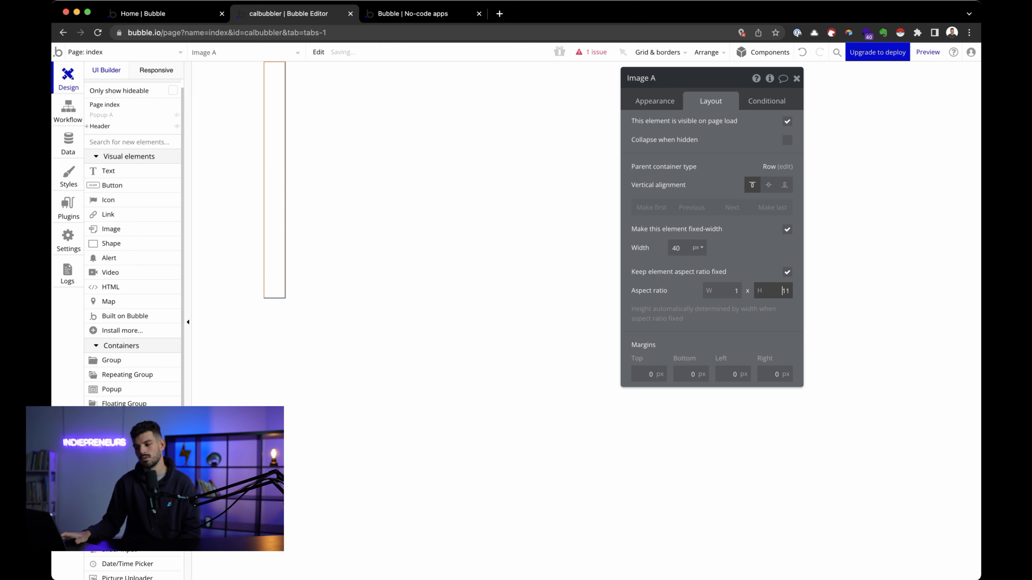
key(Up)
key(Up)
key(Up)
key(Up)
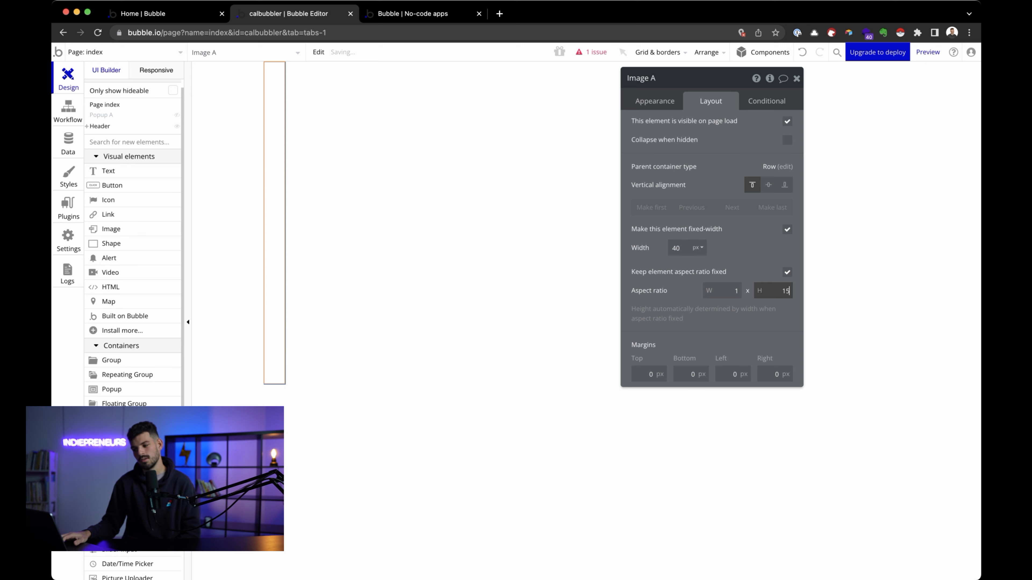
key(Down)
key(Down)
key(Down)
key(Down)
key(Down)
key(Down)
key(Down)
key(Down)
key(Down)
key(Down)
key(Down)
key(Down)
key(Down)
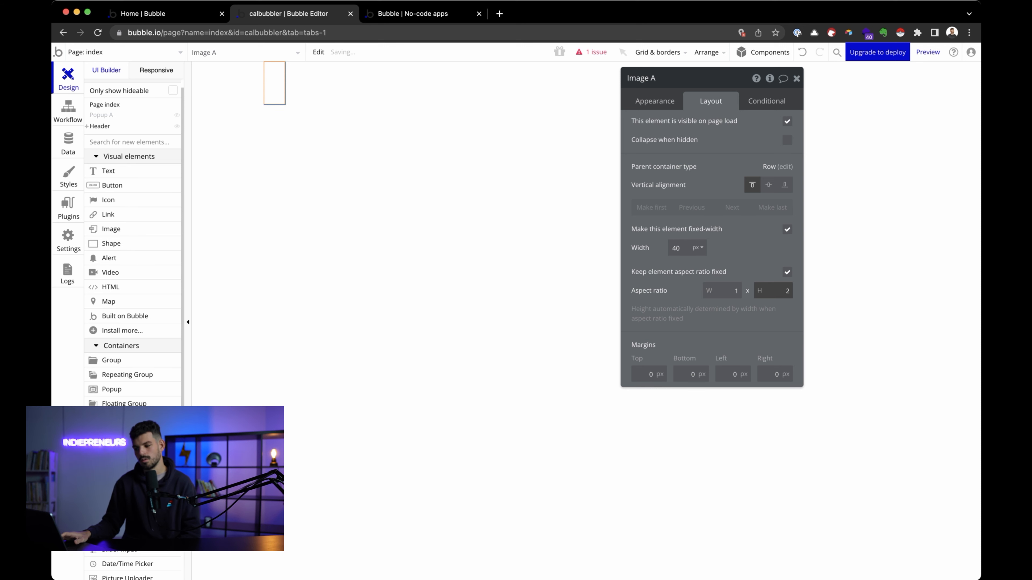
key(Down)
key(Up)
key(Up)
key(Down)
key(Down)
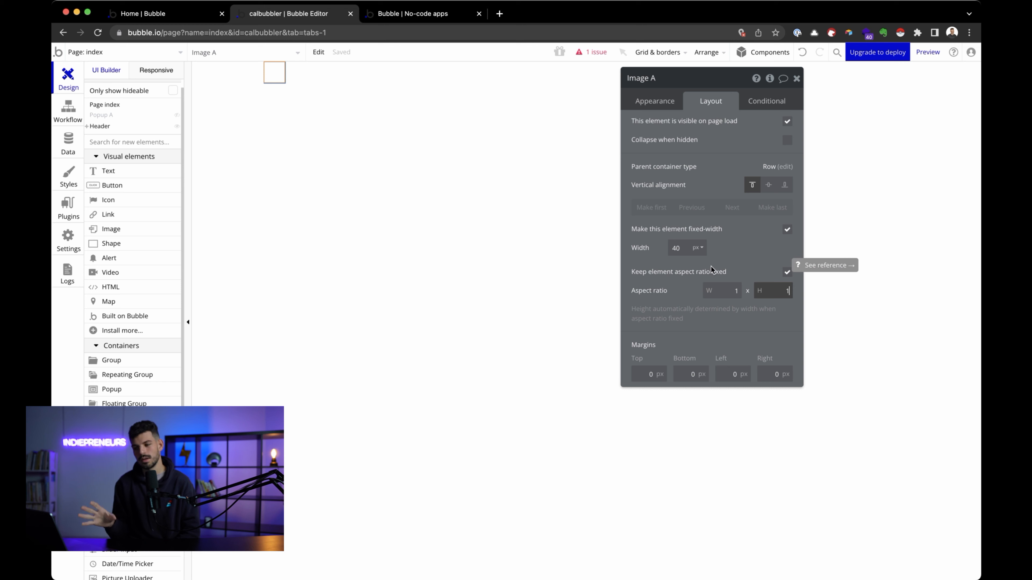
Step: Select the image in the Header and open its appearance settings
click(340, 87)
click(277, 78)
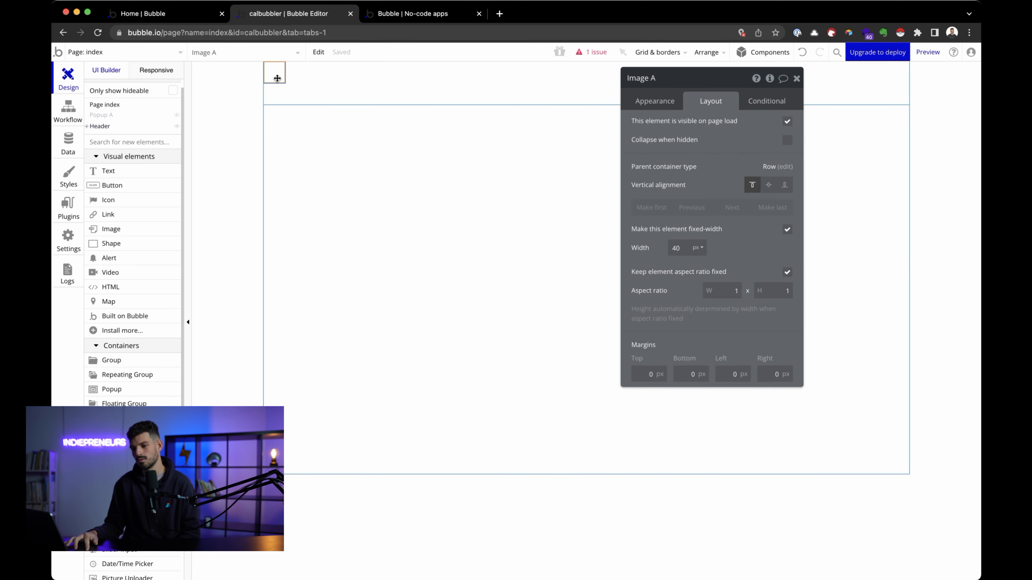
click(654, 101)
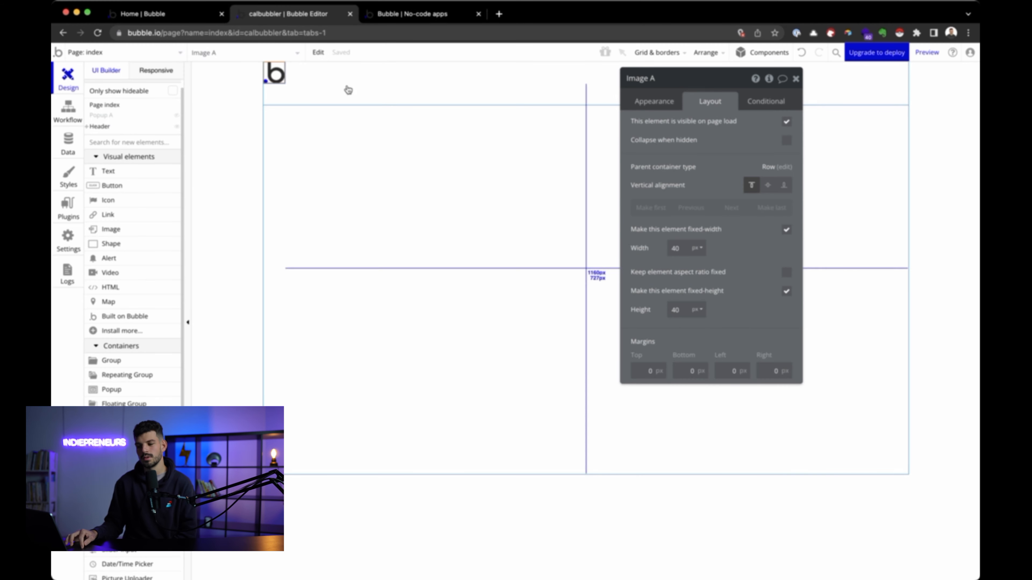
Step: Try the centre, right and space-around container alignments on the Header group
click(375, 87)
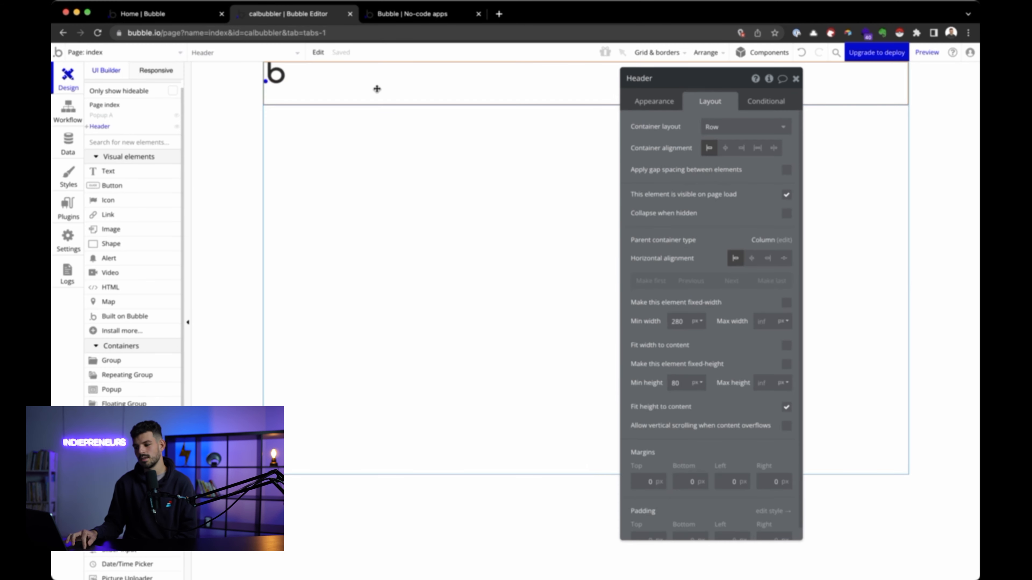
drag(714, 95, 789, 160)
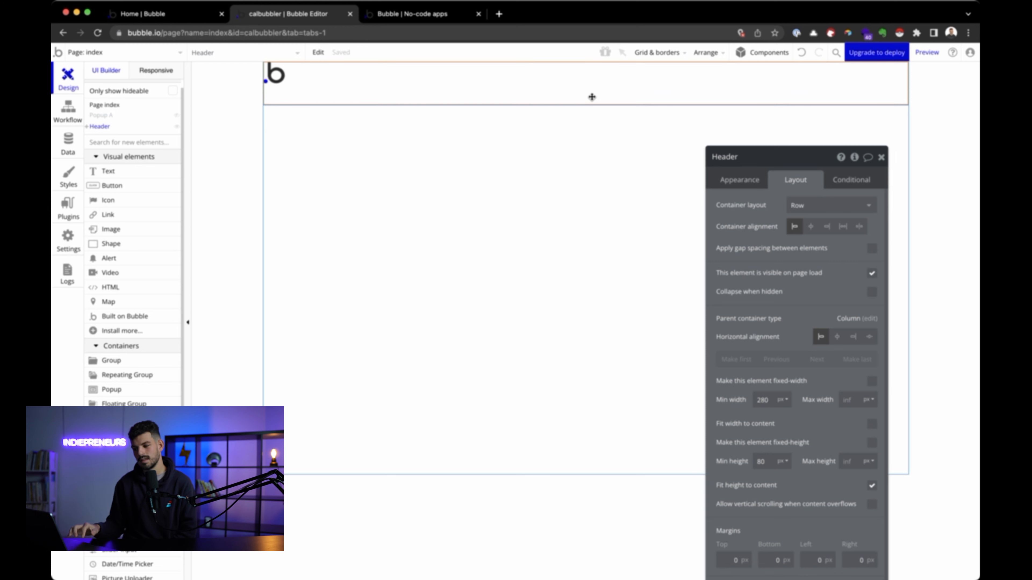
click(811, 229)
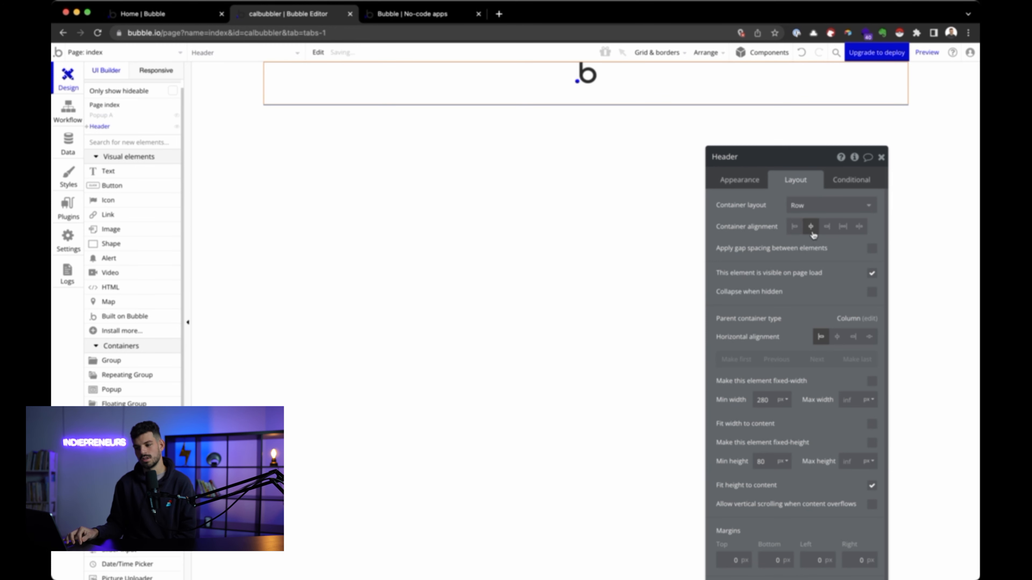
click(827, 227)
click(843, 227)
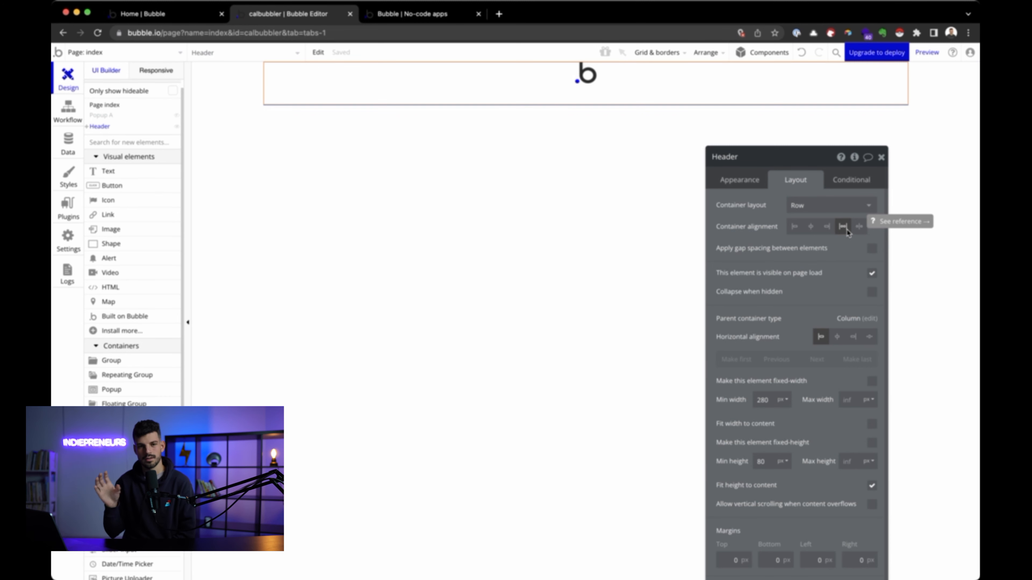
Step: Duplicate the logo image inside the Header and set the Header's container alignment to space between
click(578, 84)
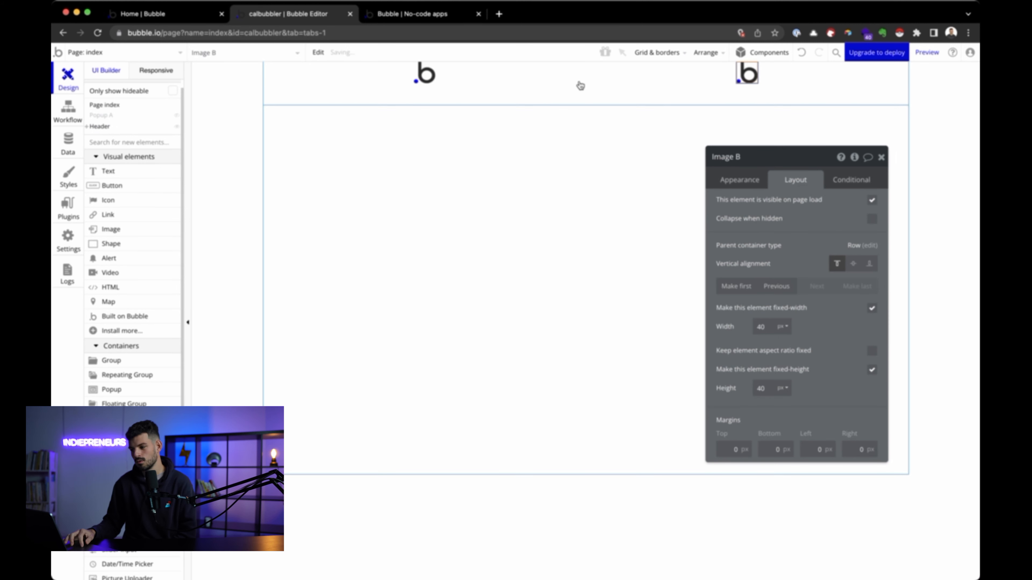
click(455, 81)
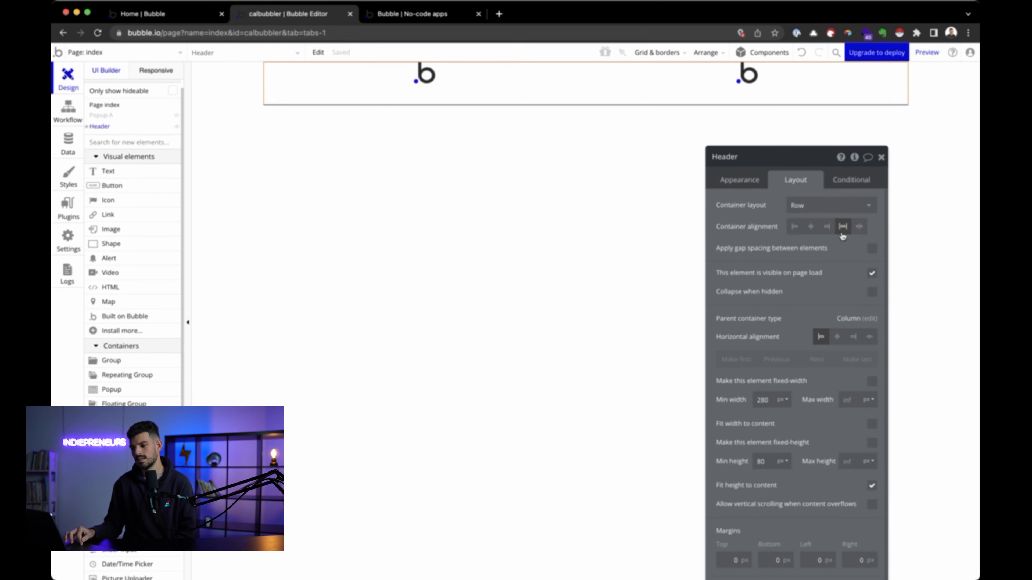
click(861, 230)
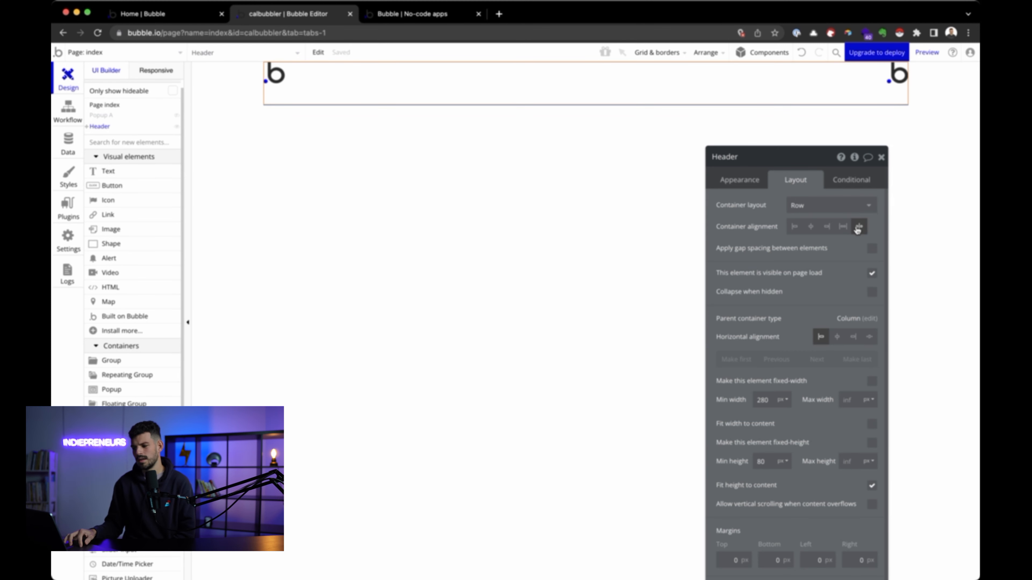
click(858, 228)
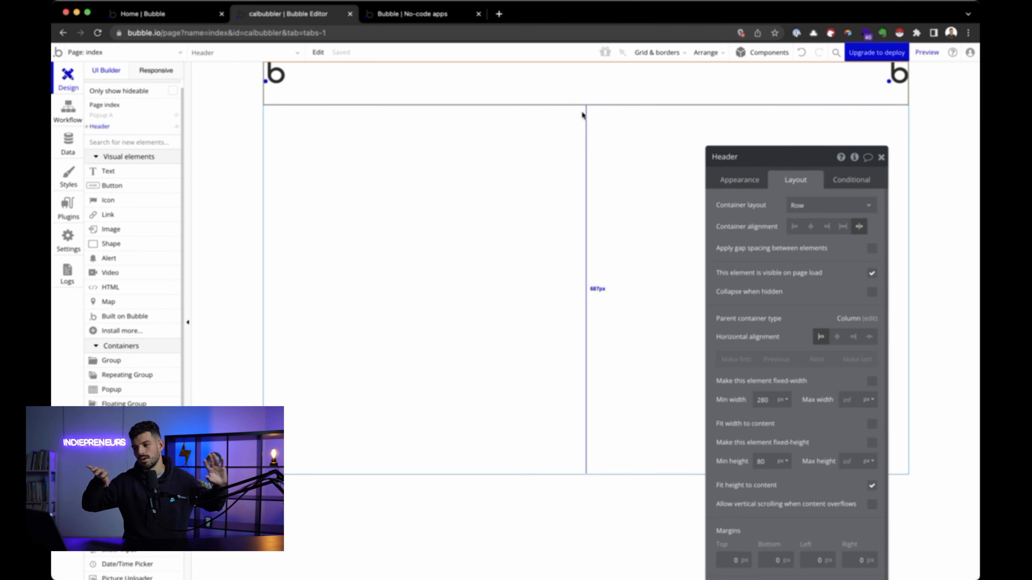
Step: Duplicate the second logo image to add a third one to the Header, and check its appearance and layout settings
click(892, 70)
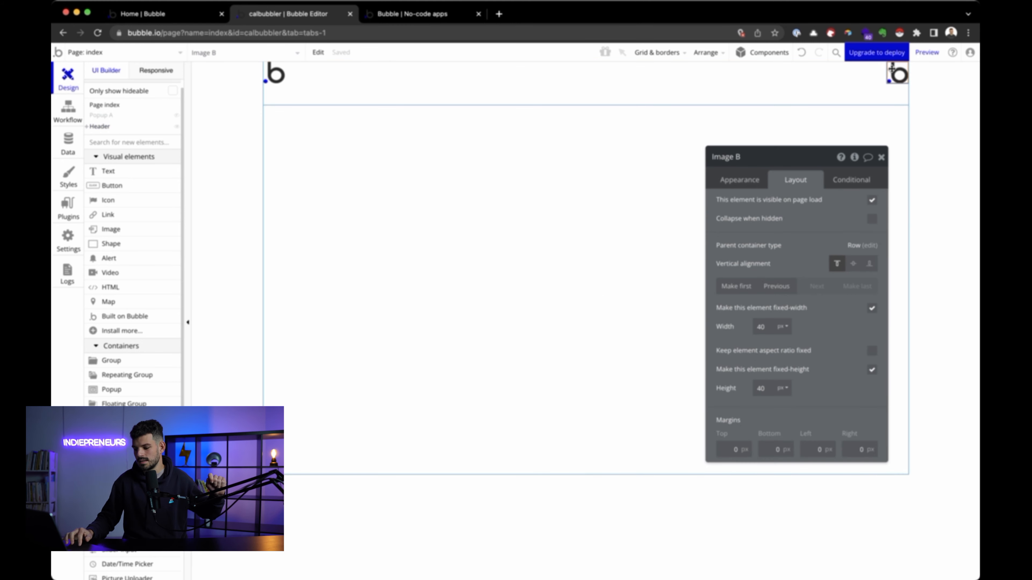
key(super+d)
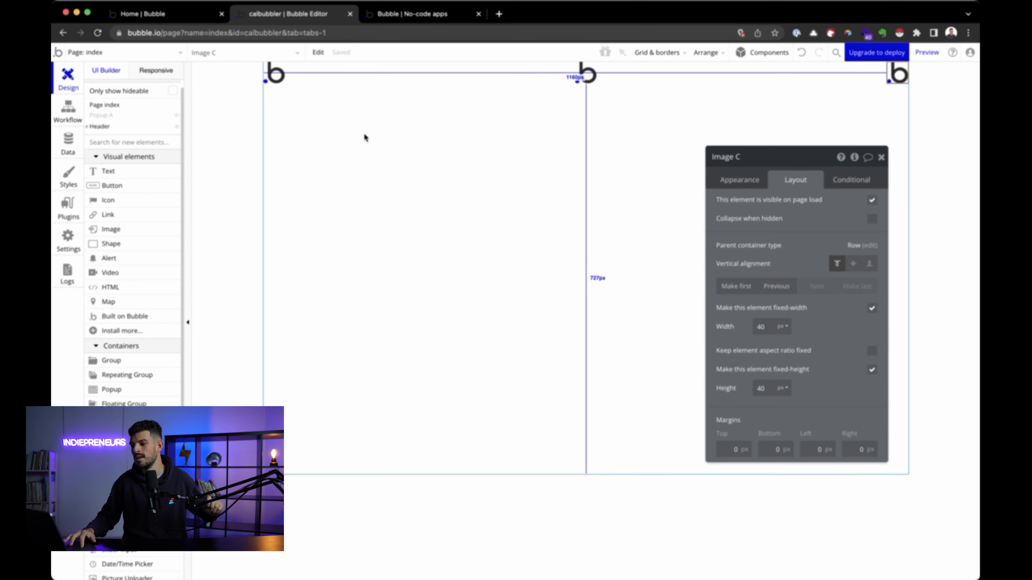
click(745, 180)
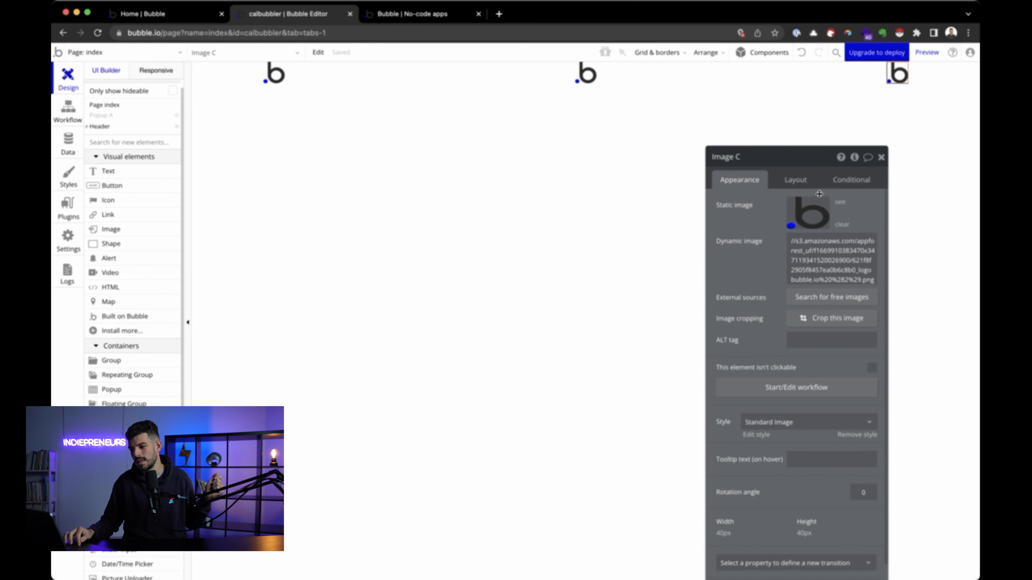
click(796, 180)
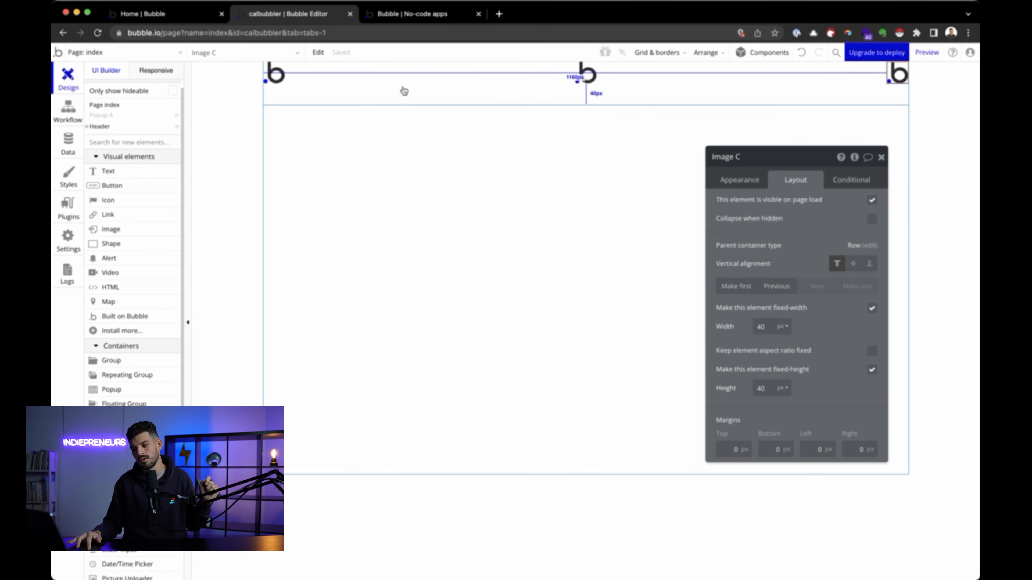
click(739, 180)
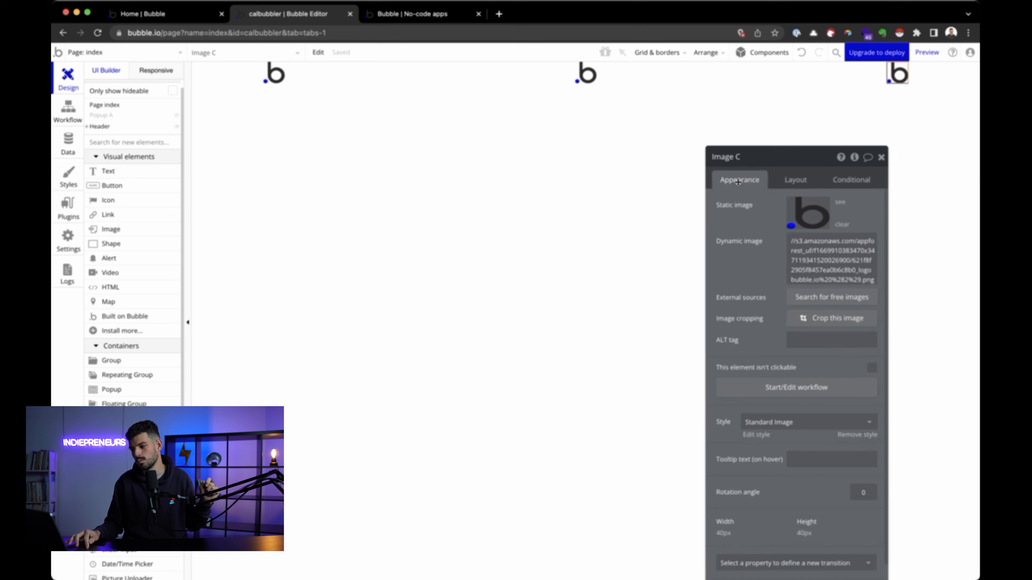
click(808, 185)
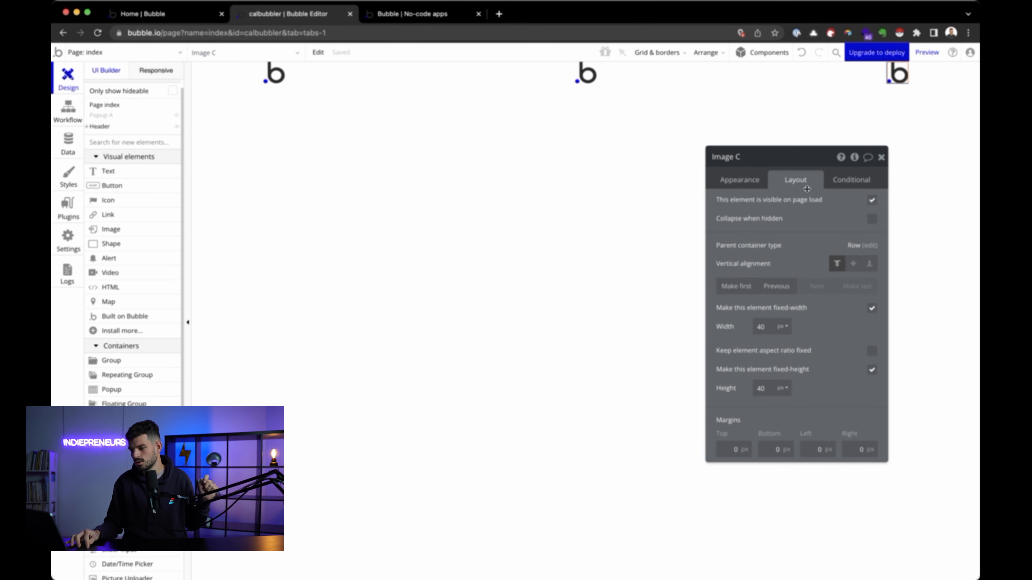
Step: Set the Header's container alignment to space around, and delete the second and third logo images
click(707, 71)
click(843, 226)
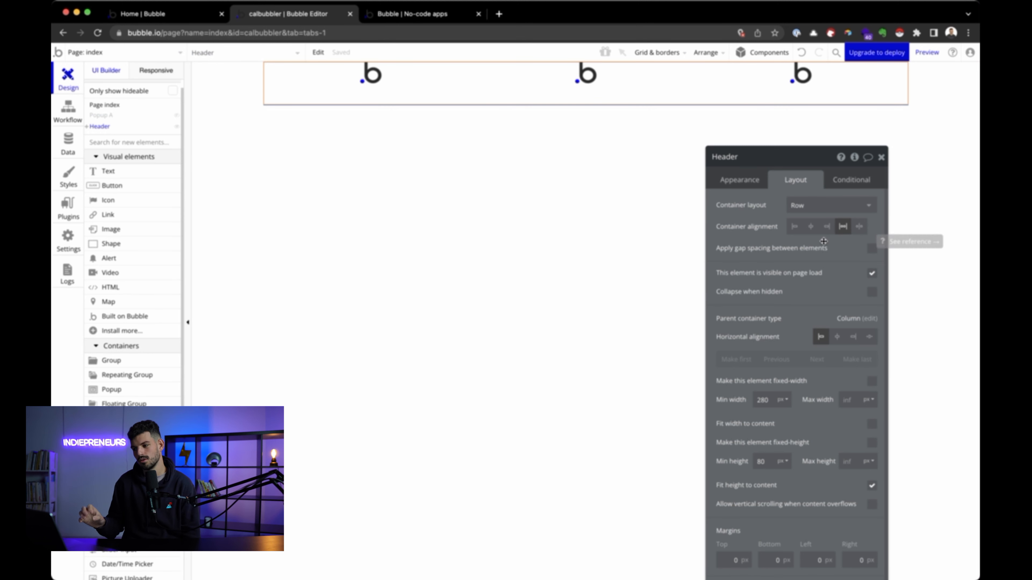
click(581, 70)
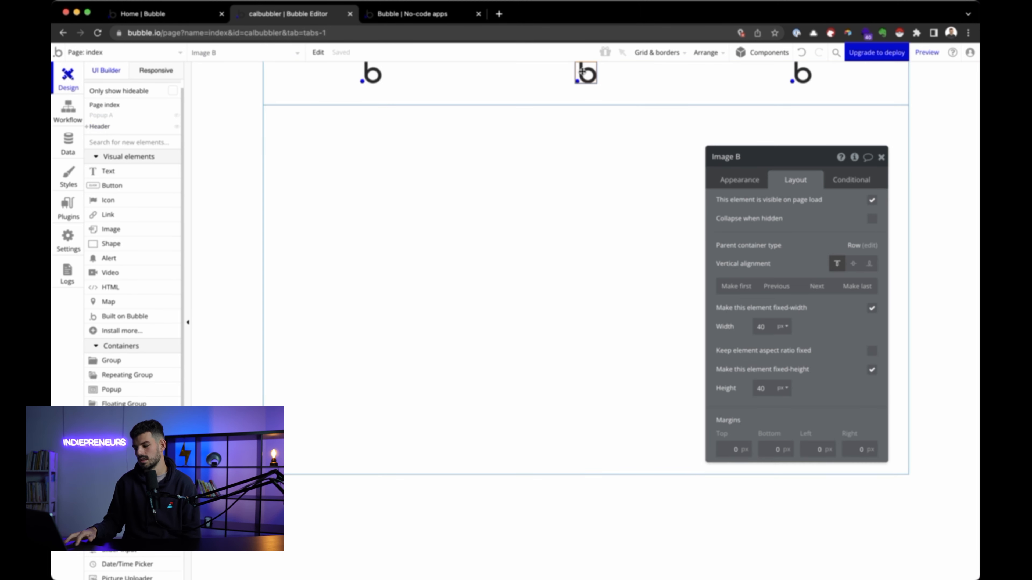
key(BackSpace)
click(748, 72)
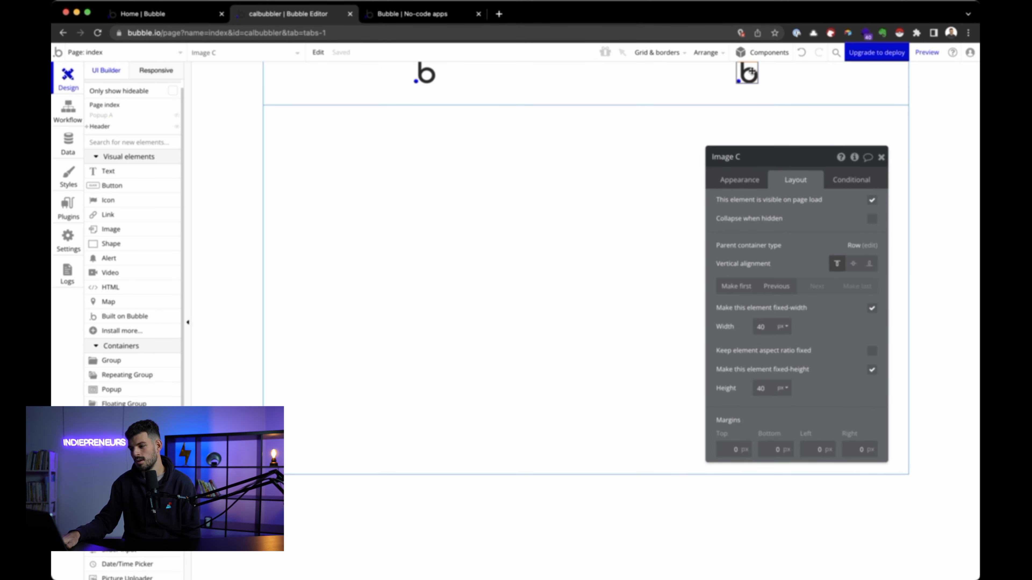
key(BackSpace)
Step: Compare space-between and left container alignment on the Header with its single logo, and keep space between
click(690, 83)
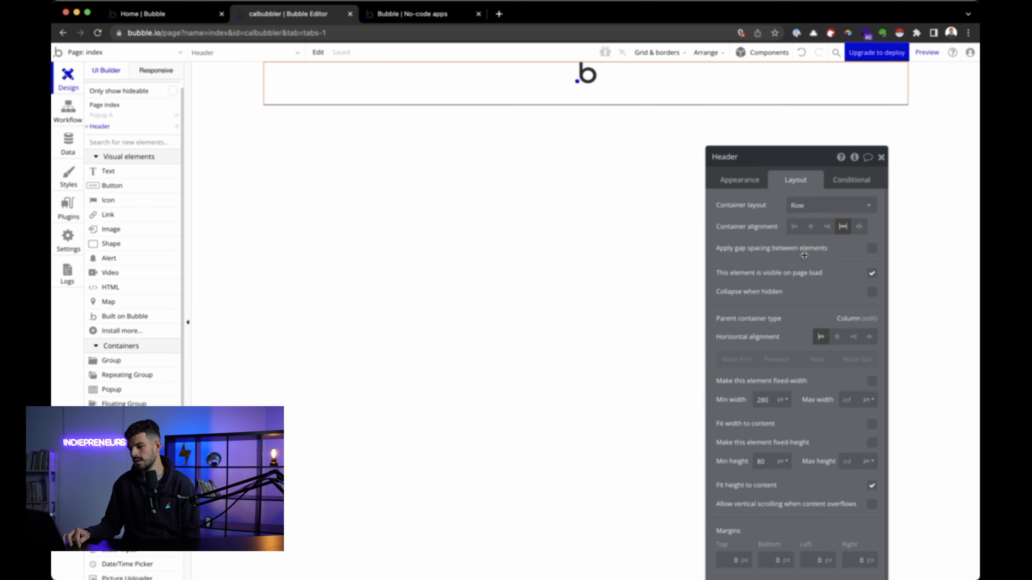
click(859, 227)
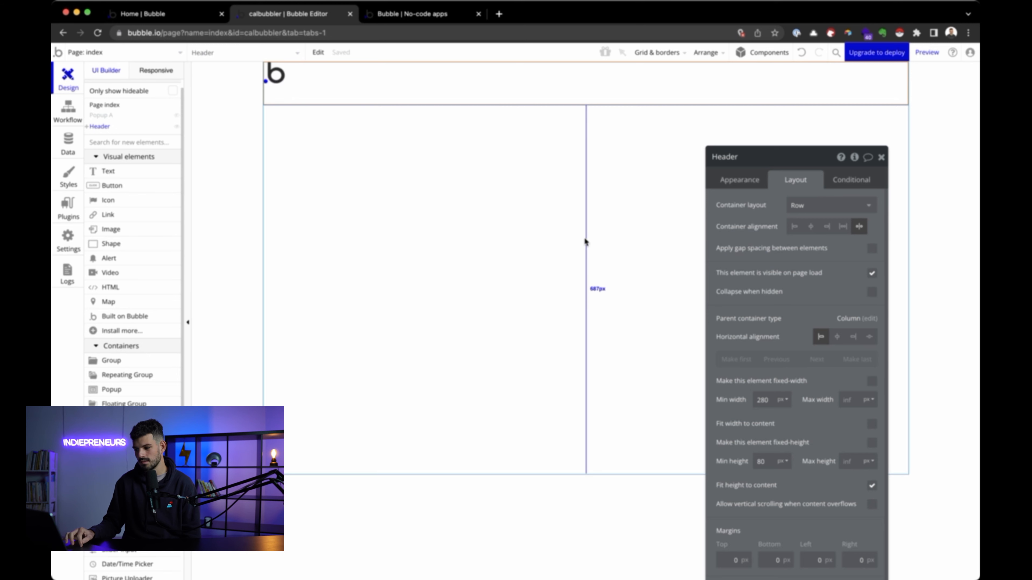
click(279, 79)
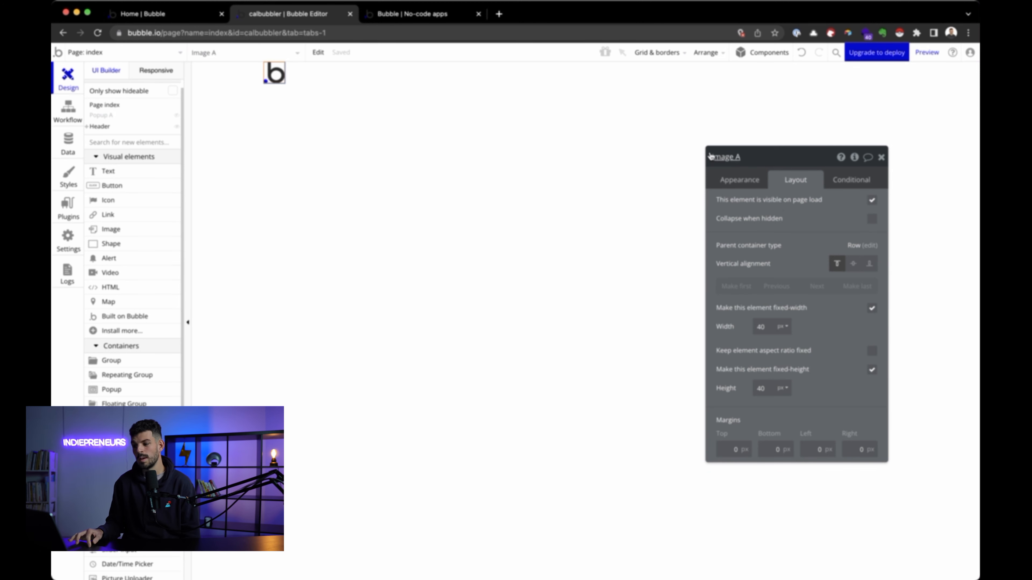
click(627, 95)
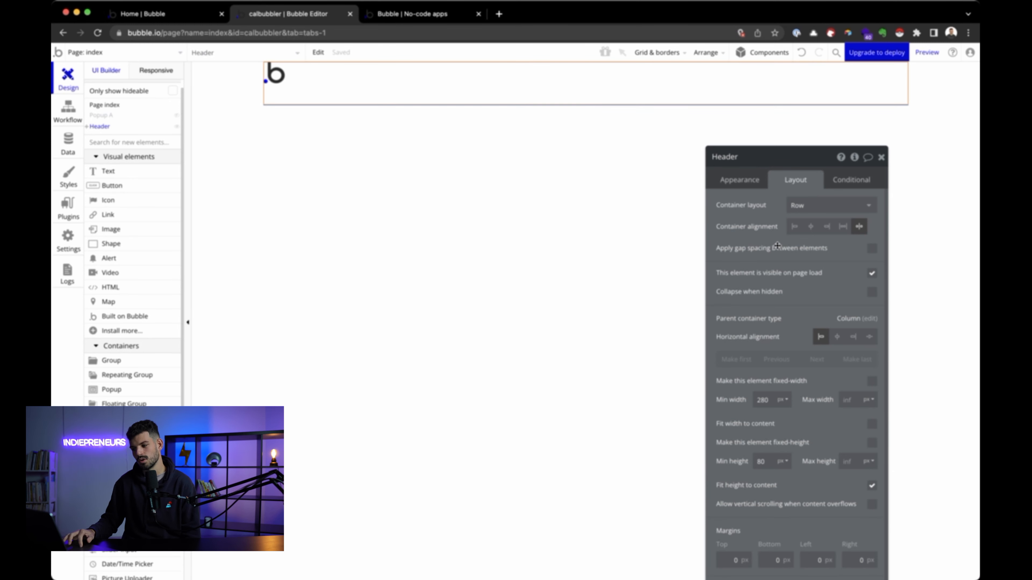
click(795, 227)
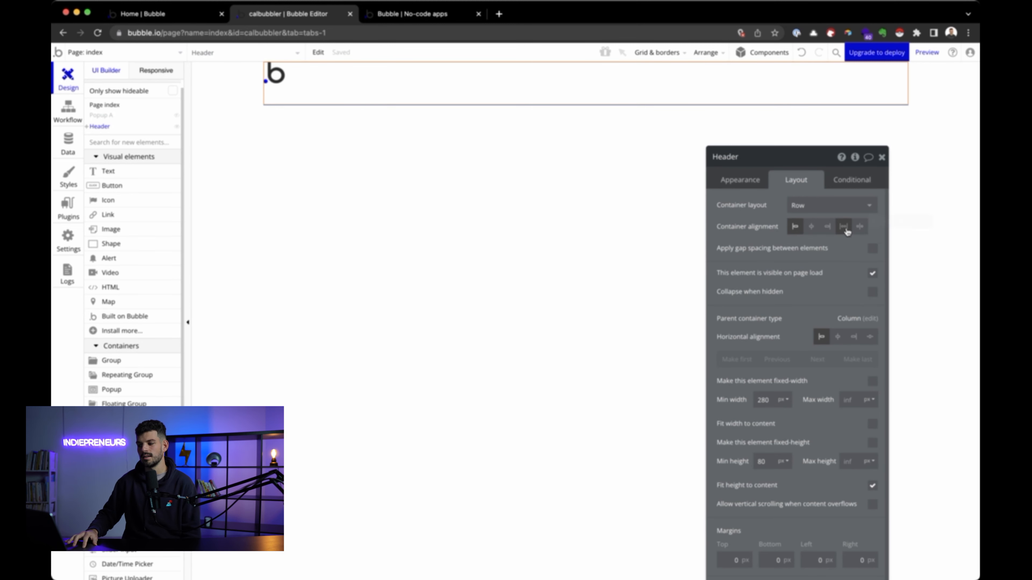
click(860, 228)
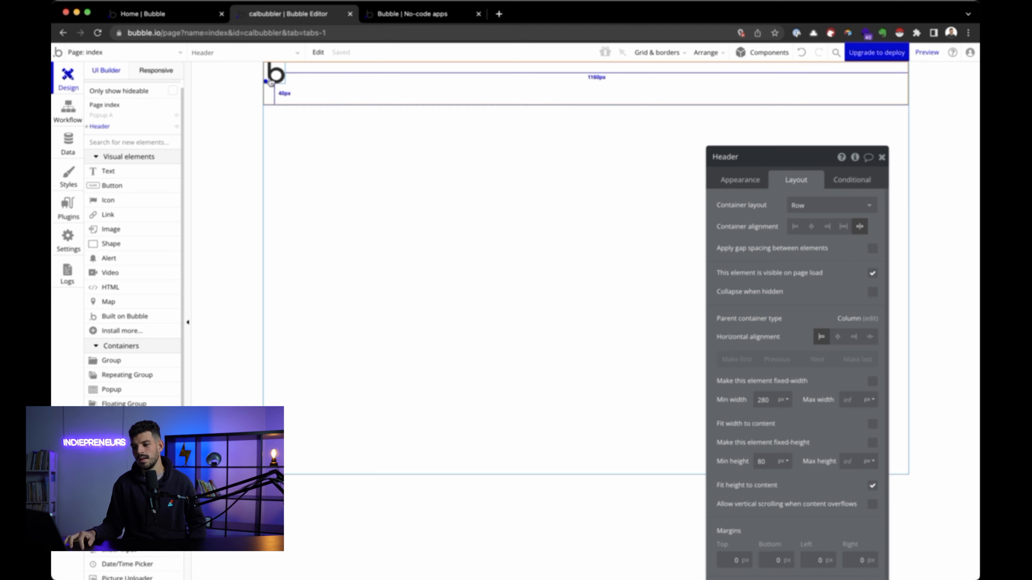
Step: Centre the logo image vertically in the Header, and give the Header group a left padding of 20 px
click(275, 74)
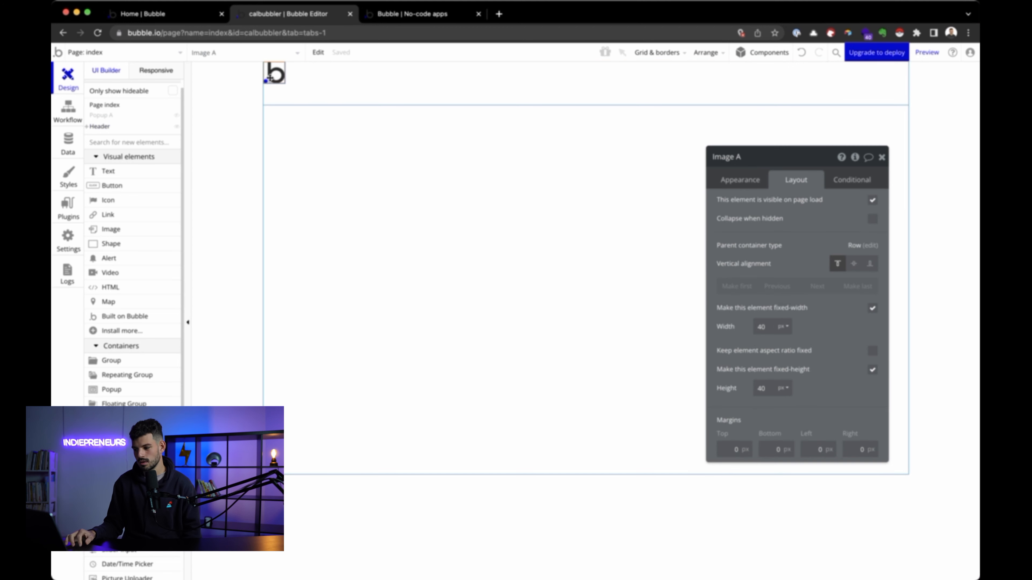
click(855, 268)
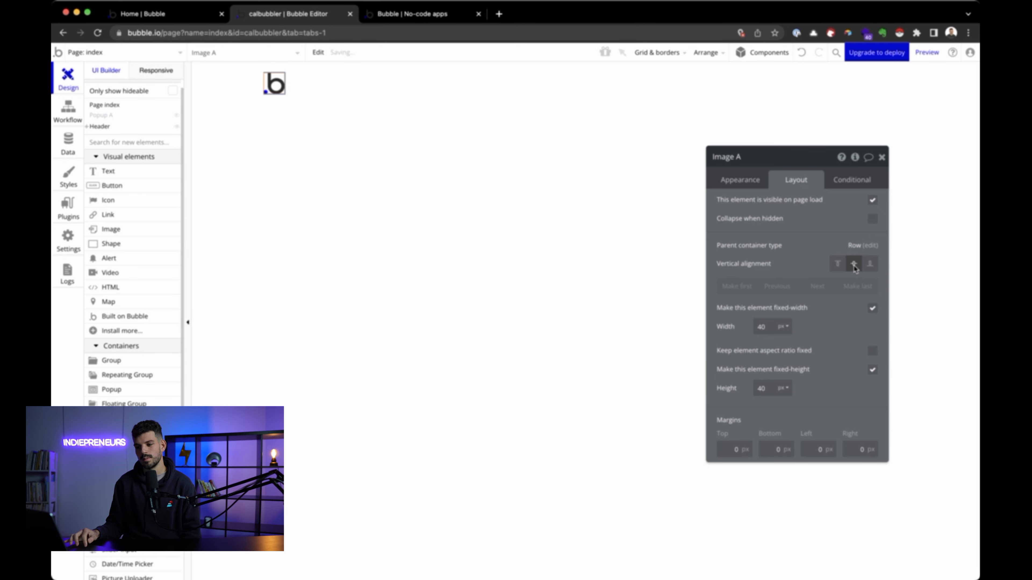
click(358, 98)
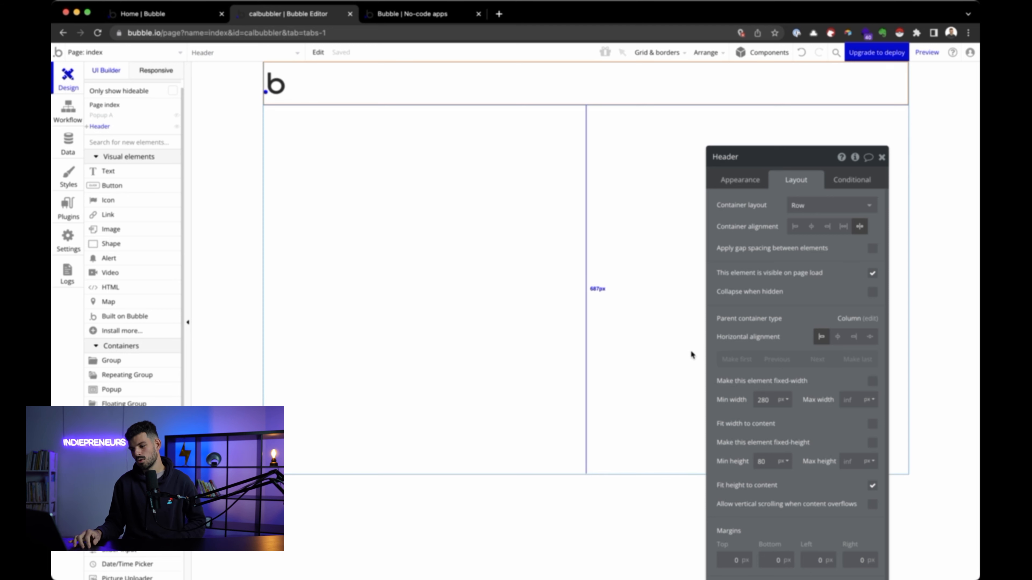
drag(790, 168, 791, 76)
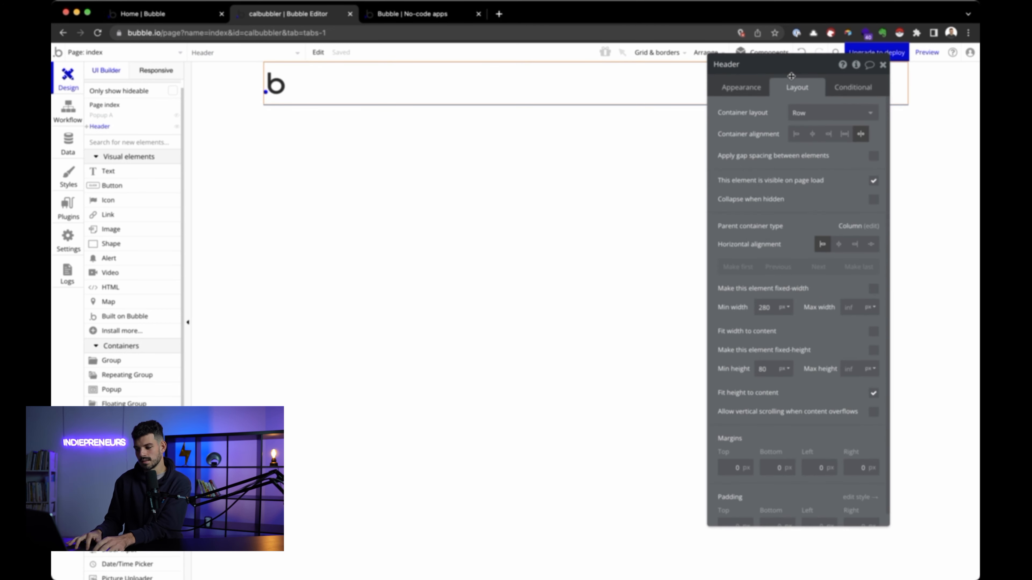
scroll(792, 284, down, 1)
click(814, 513)
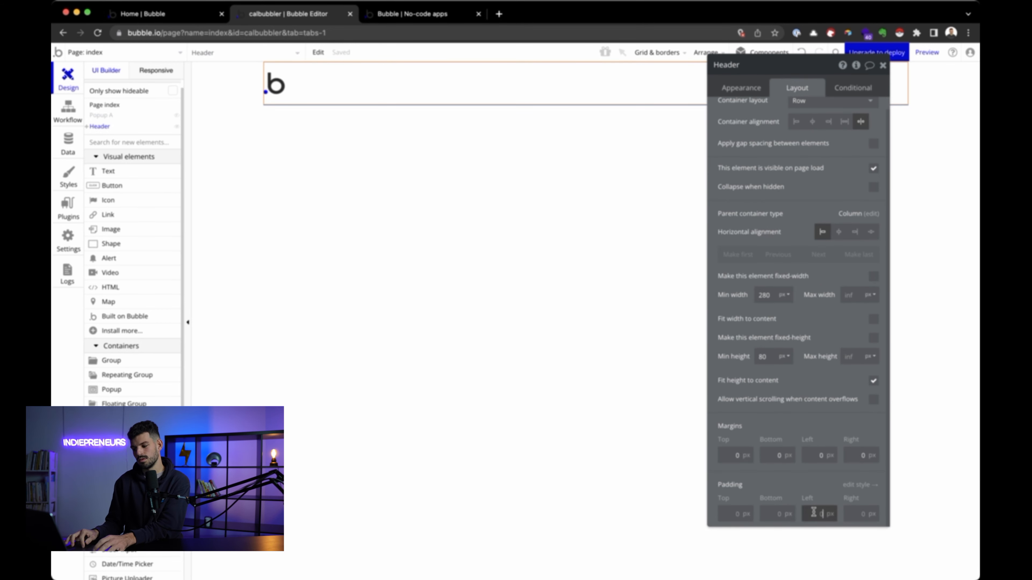
text(20)
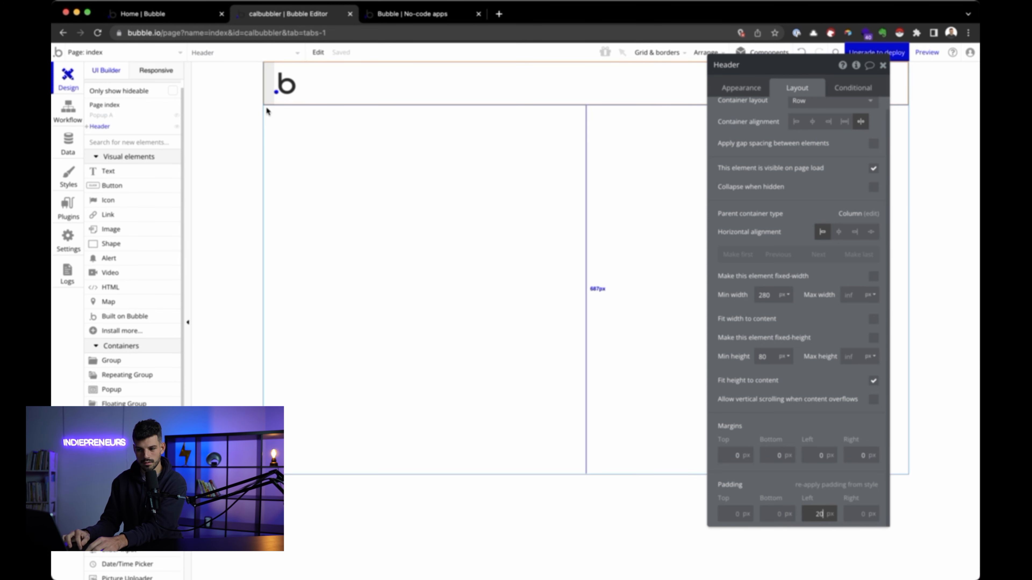
Step: Set the Header group's left padding and right padding to 25 px each
click(279, 141)
click(288, 101)
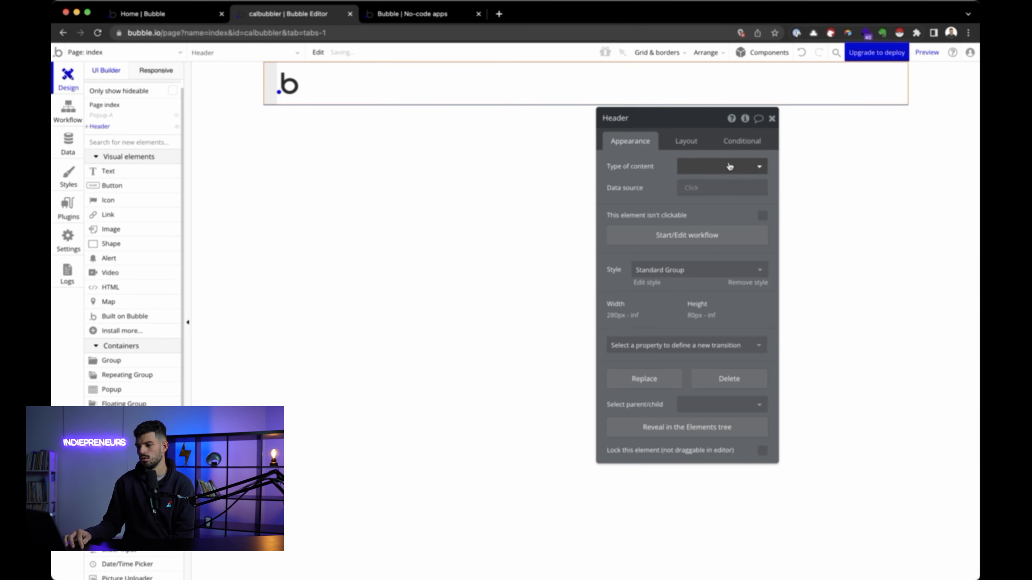
click(686, 142)
scroll(741, 528, down, 1)
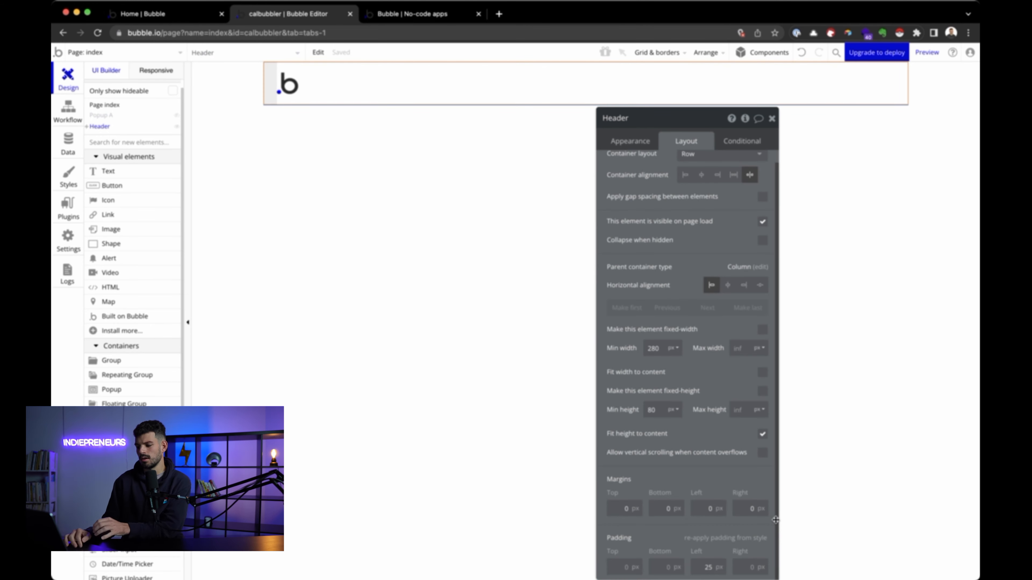
text(2)
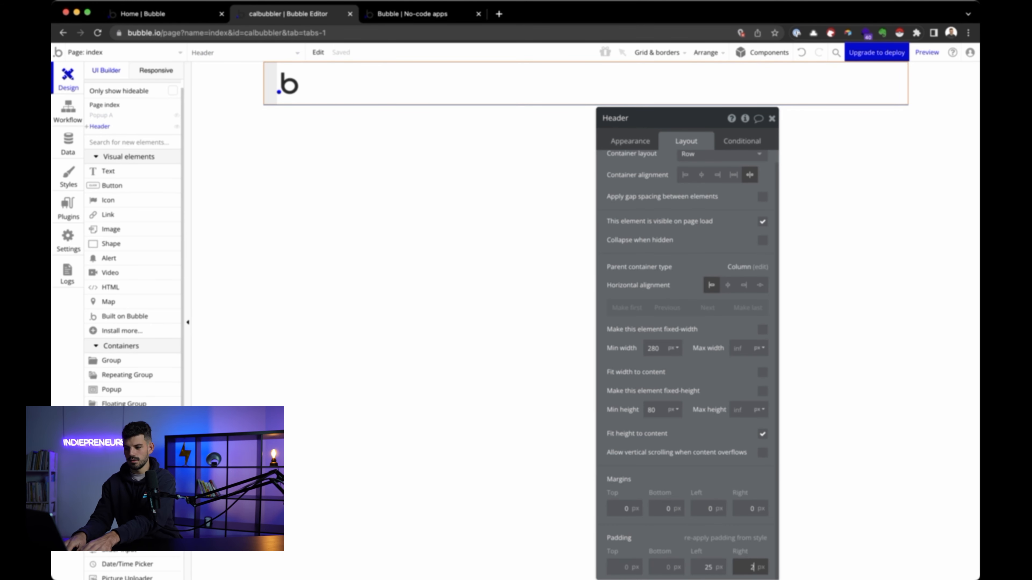
text(5)
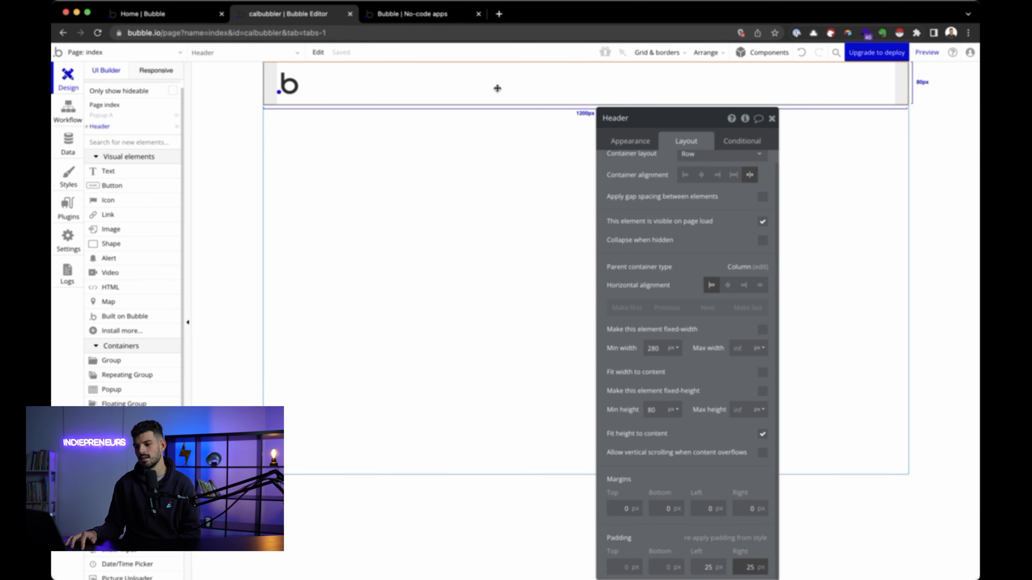
Step: Remove the Standard Group style from the Header and create a new group style named Header based on it
click(650, 141)
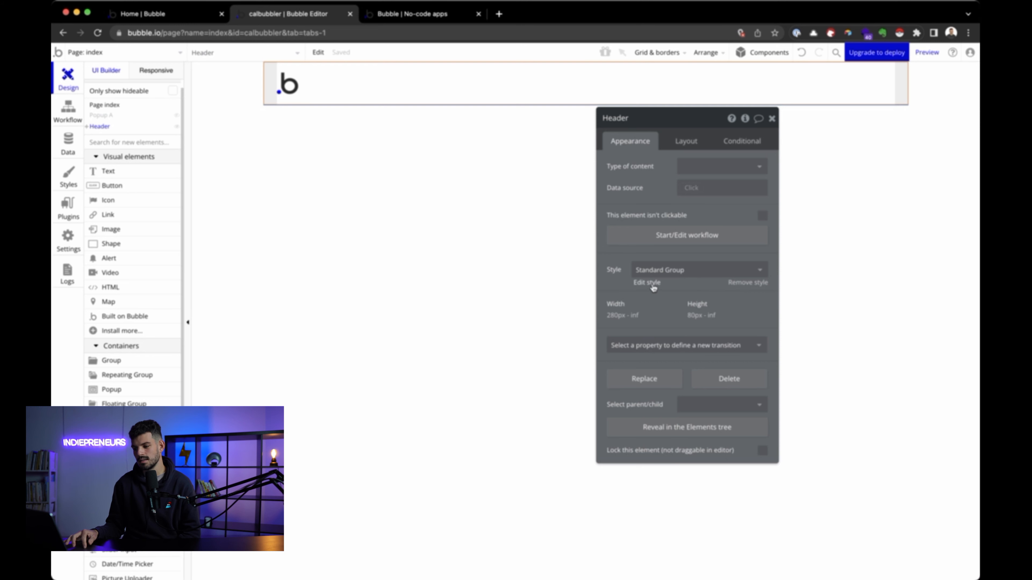
click(749, 283)
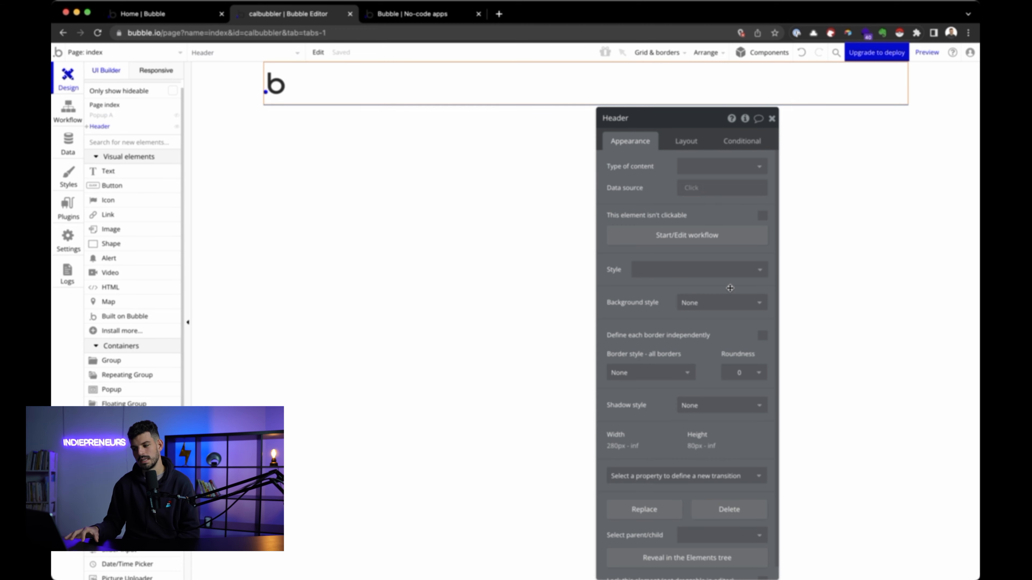
click(692, 271)
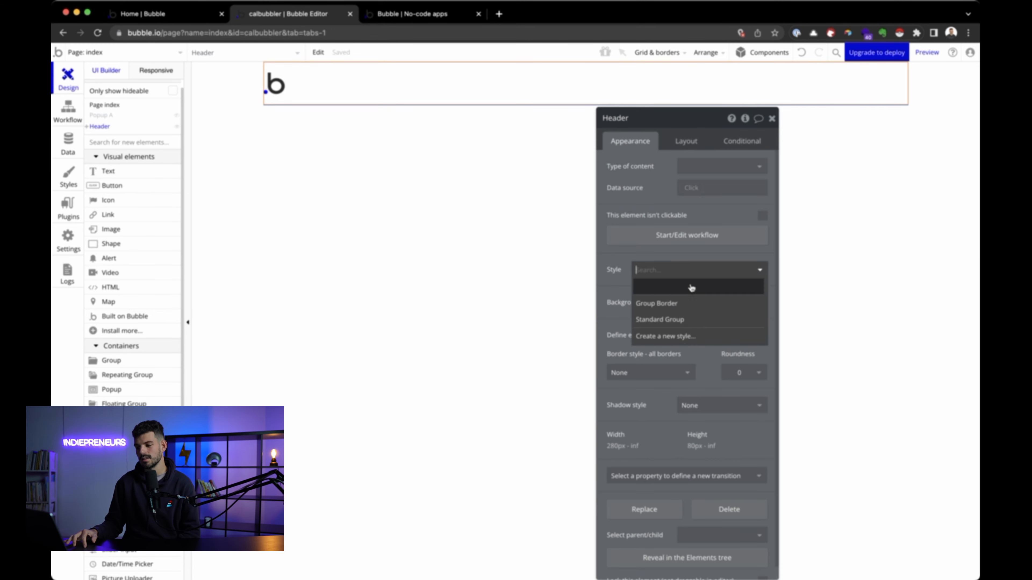
click(679, 341)
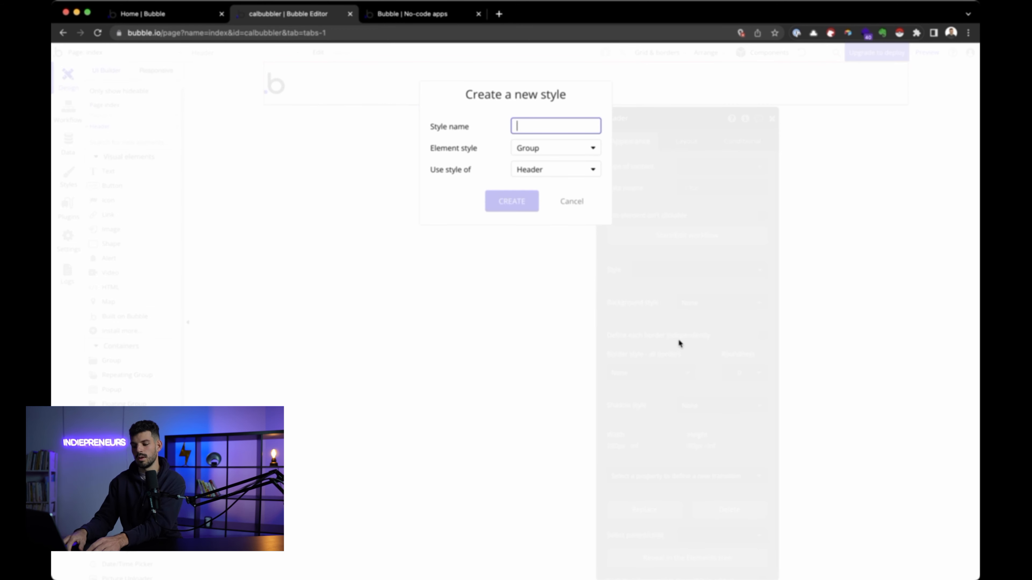
text(Header)
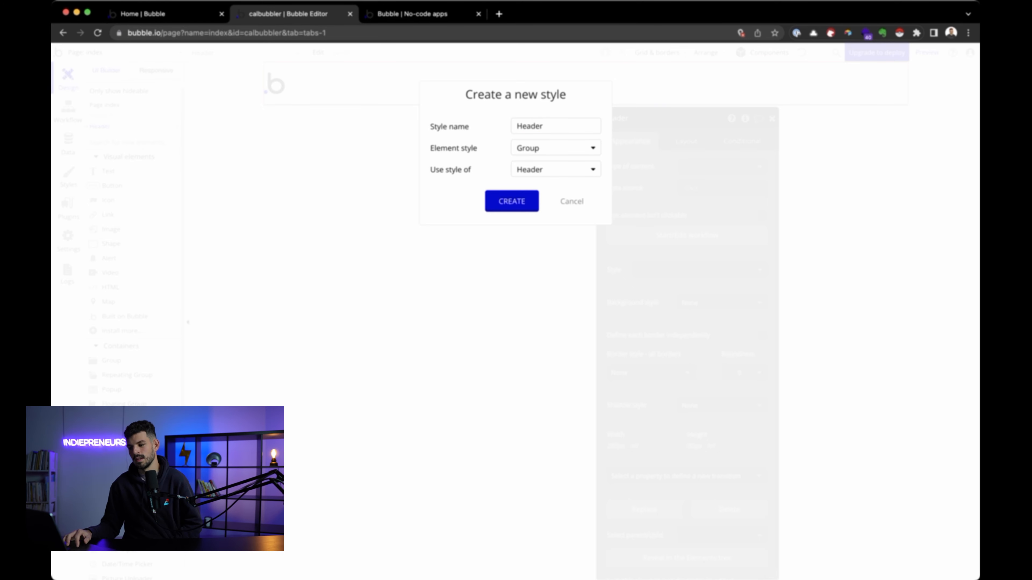
click(510, 201)
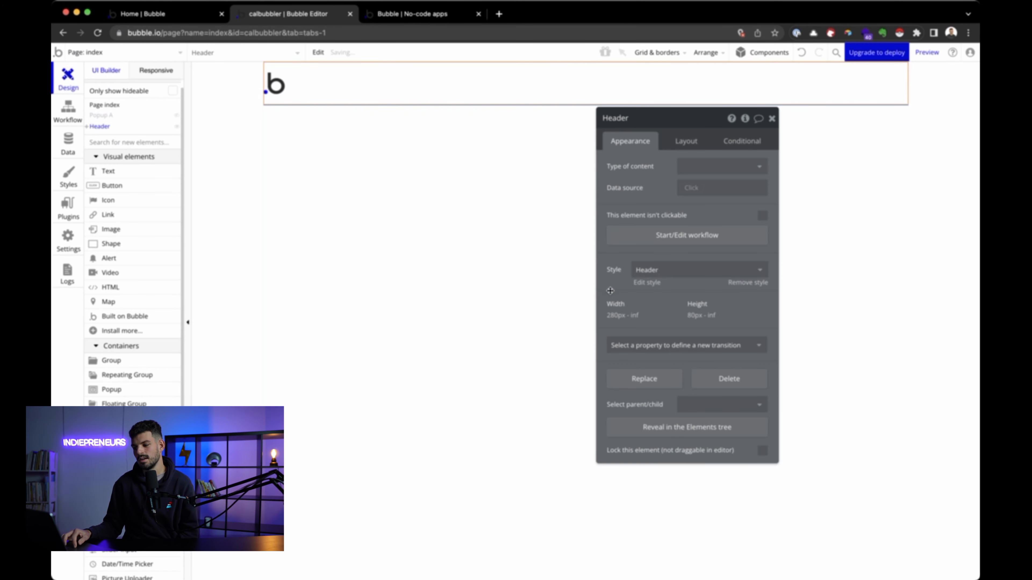
Step: Edit the Header style to use a flat light grey background colour, and return to the page design
click(642, 284)
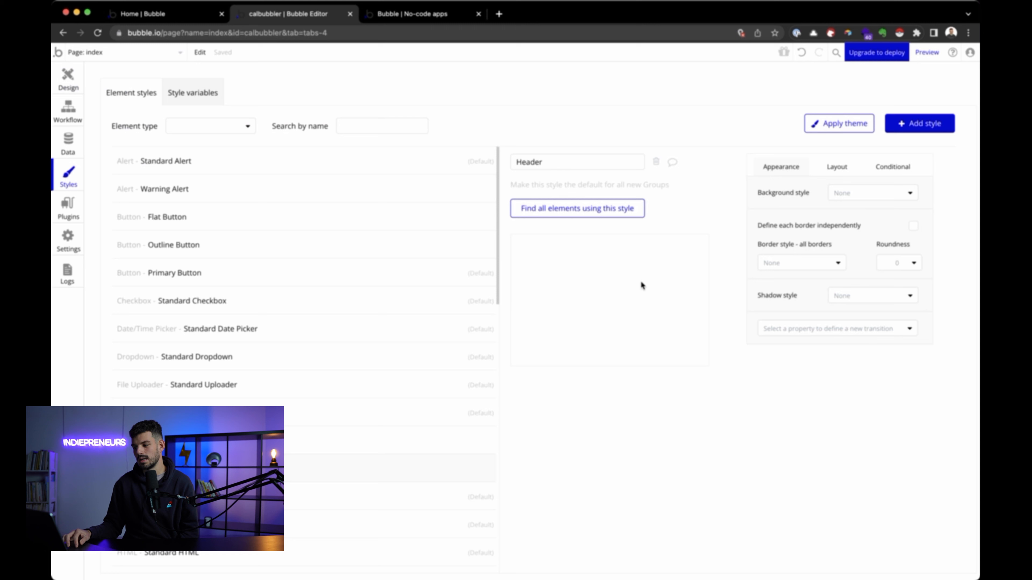
click(900, 195)
click(872, 226)
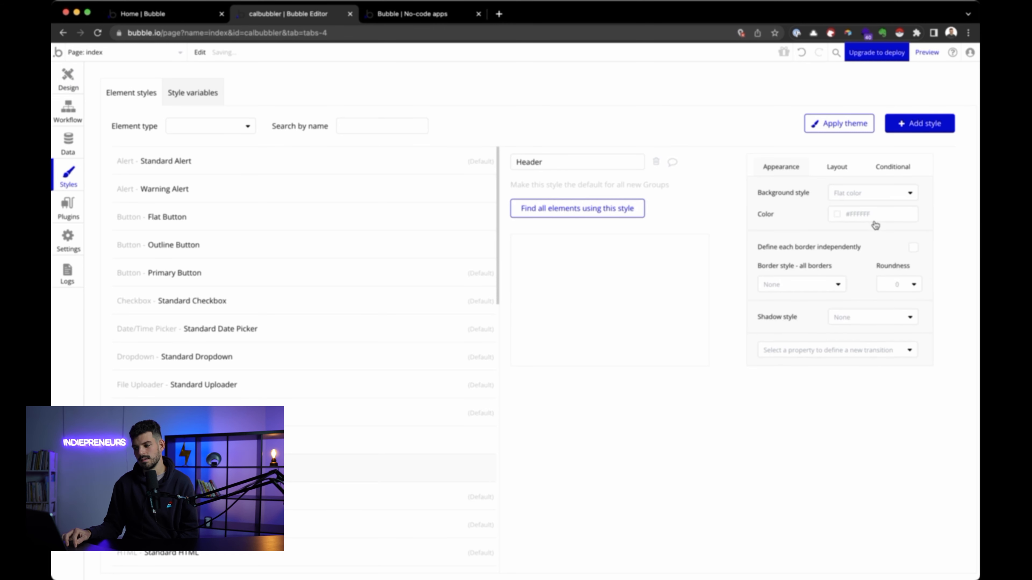
click(840, 218)
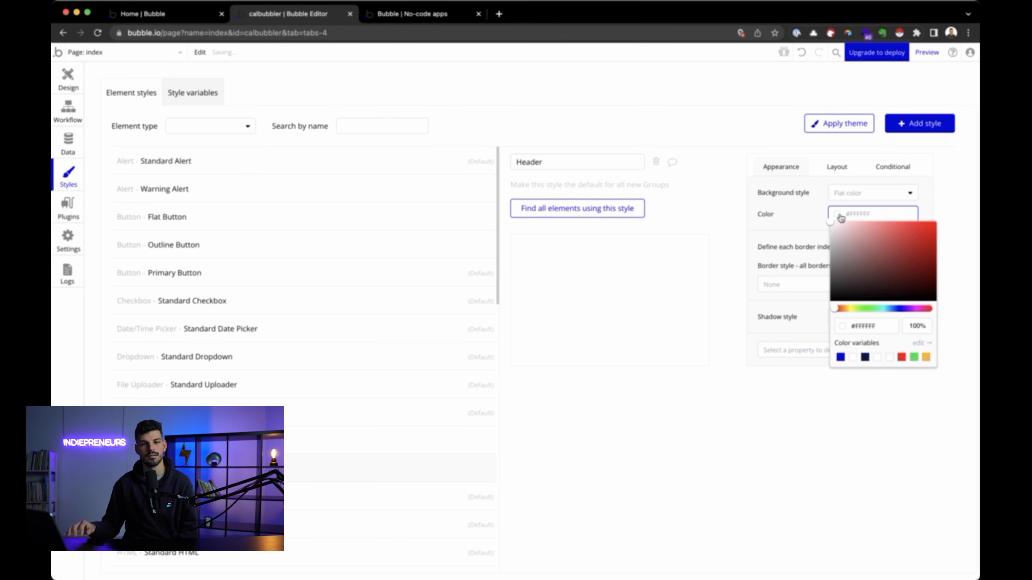
click(860, 326)
key(Right)
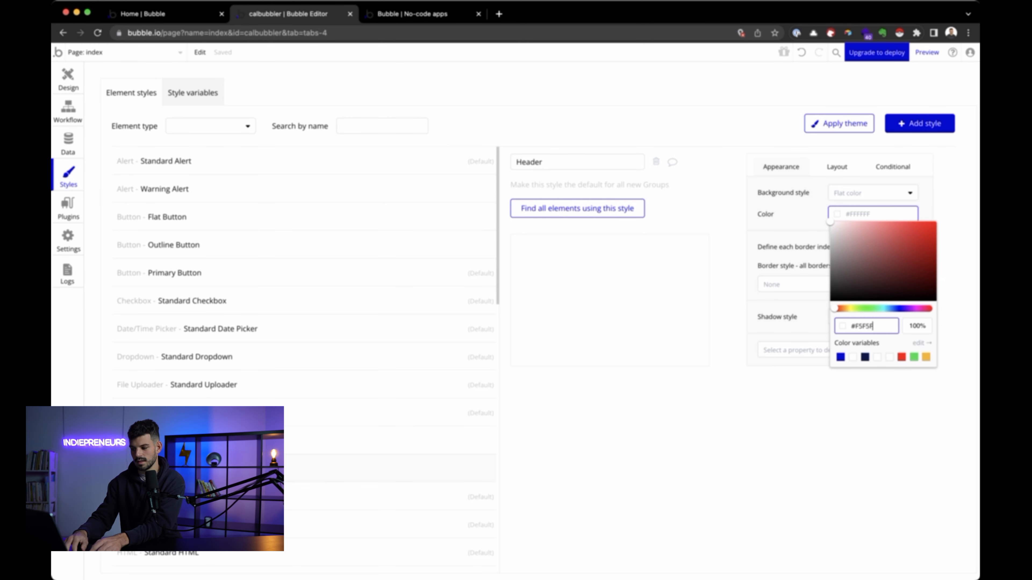
click(779, 444)
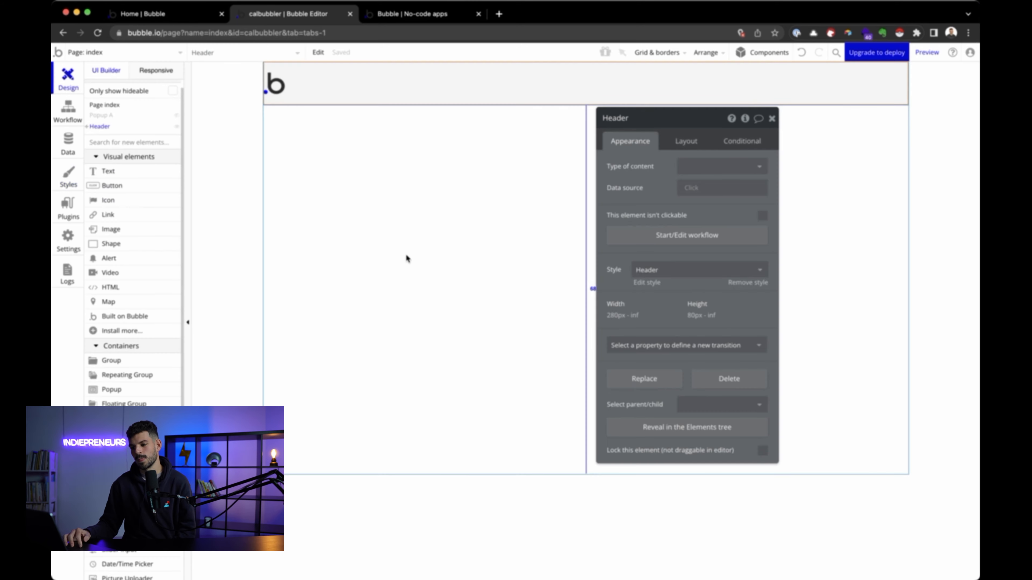
Step: Check the Header group's layout and padding settings, and return to its appearance settings
click(500, 352)
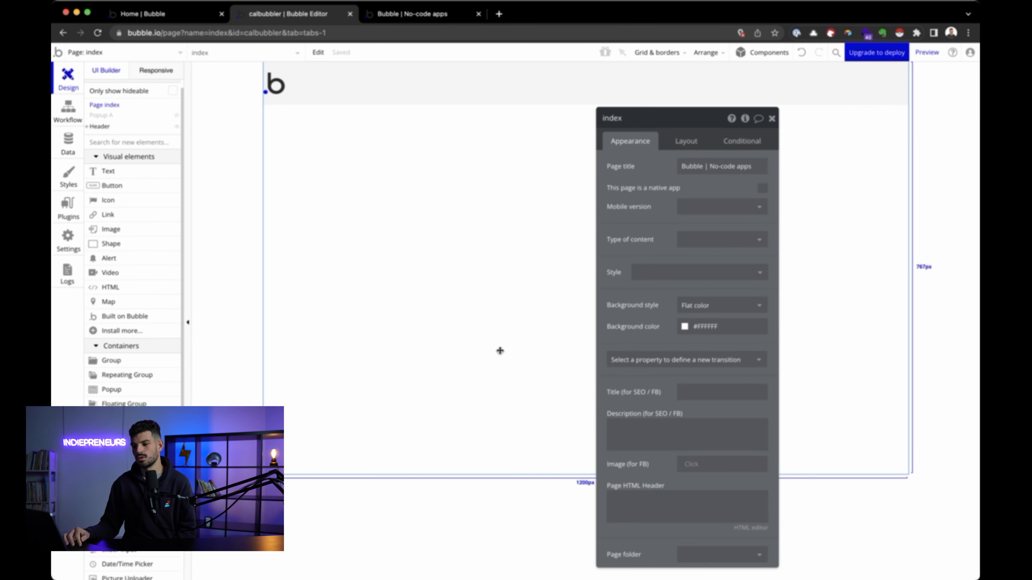
click(316, 102)
click(686, 141)
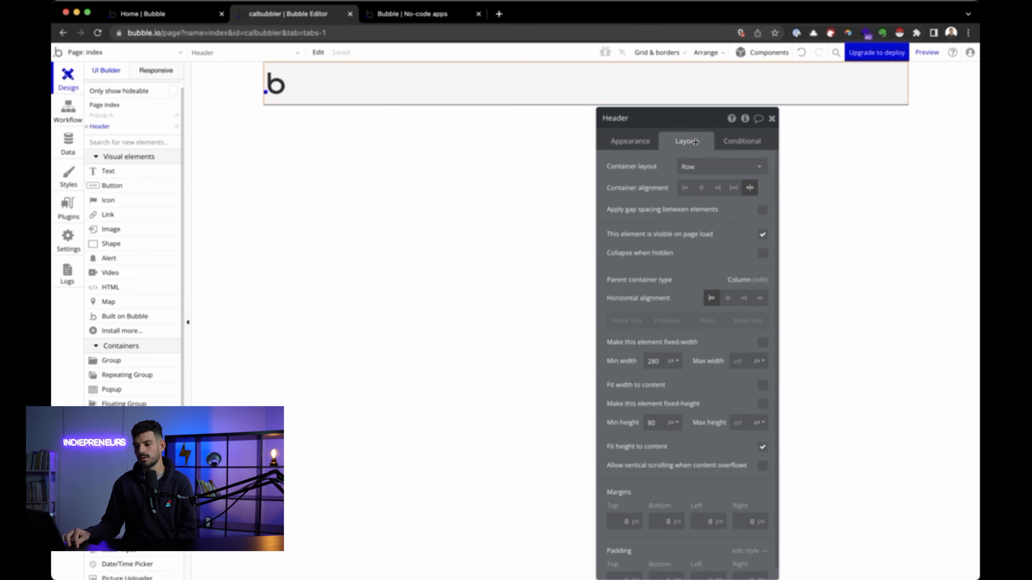
scroll(714, 430, down, 1)
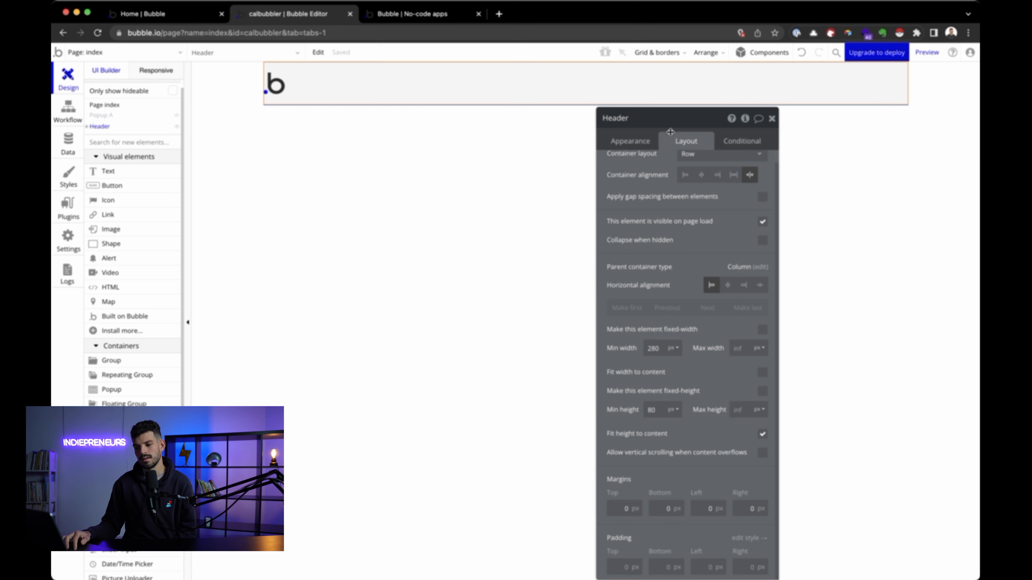
drag(670, 132, 680, 103)
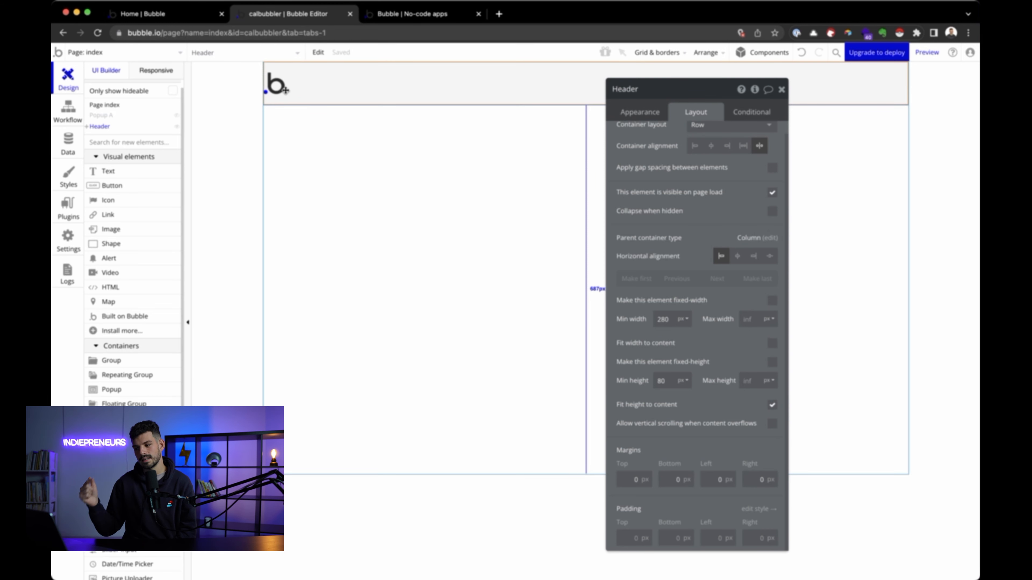
click(641, 114)
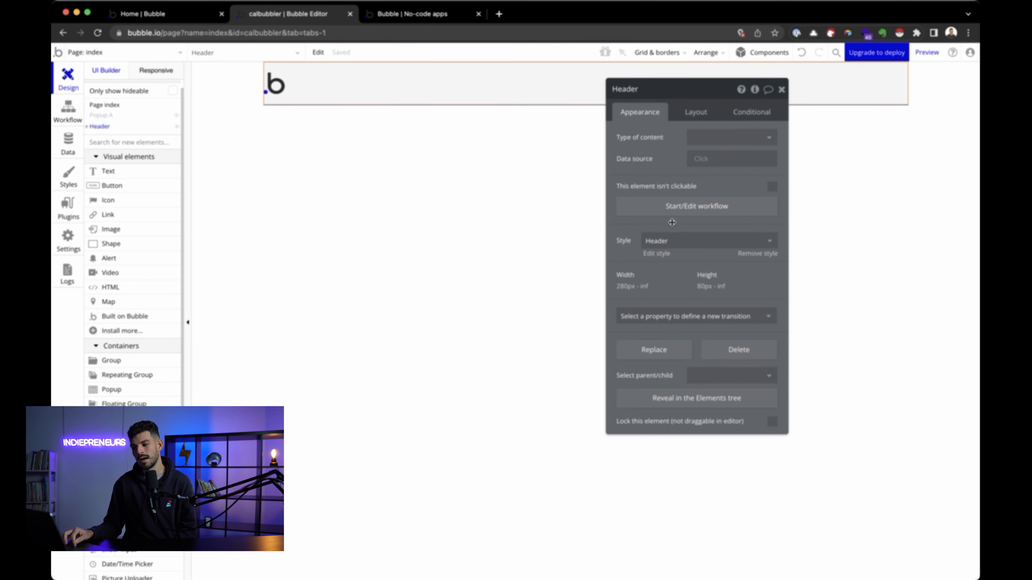
Step: Set the left and right padding of the Header style to 20 px each, and return to the page design
click(658, 254)
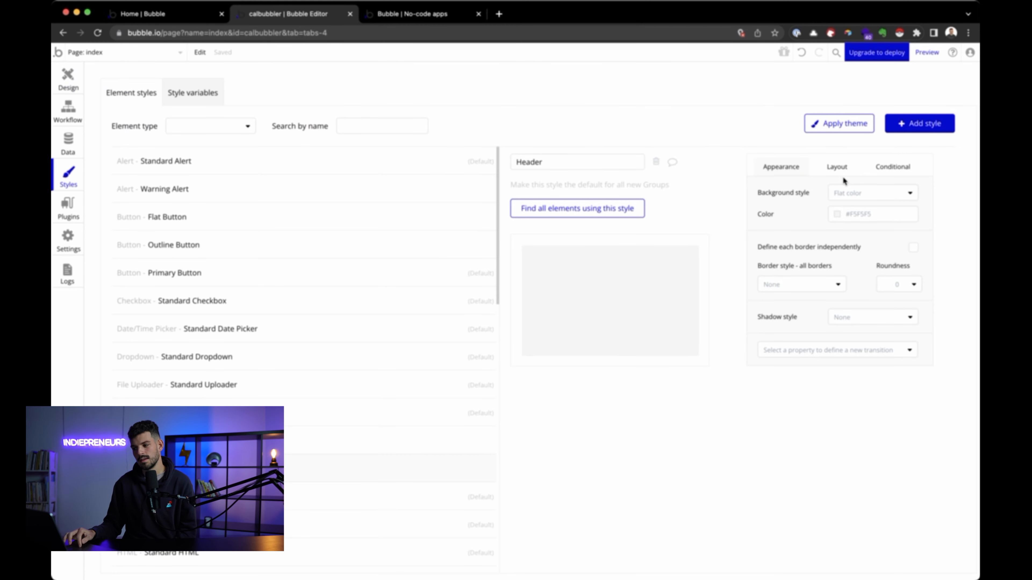
click(838, 169)
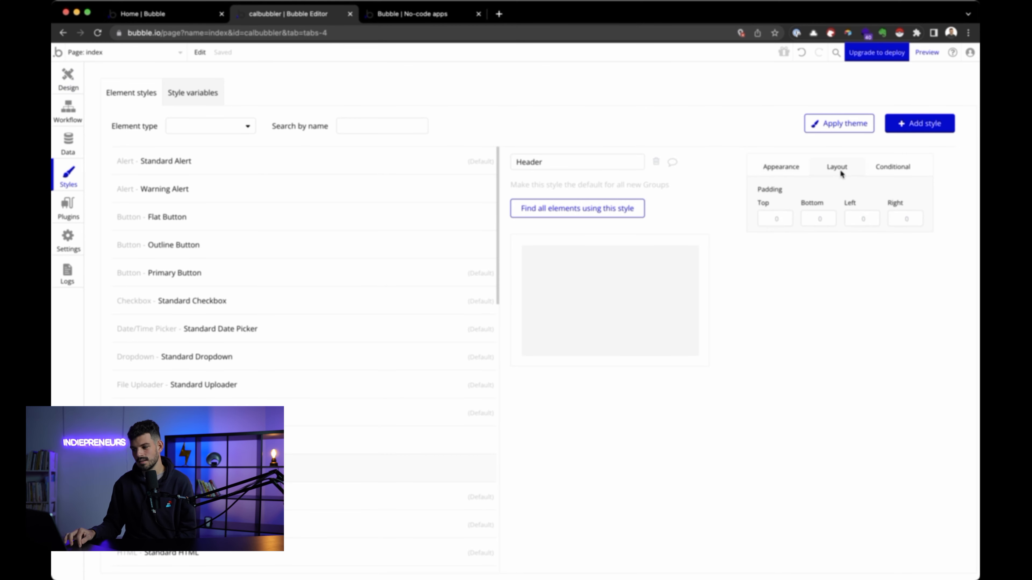
click(858, 223)
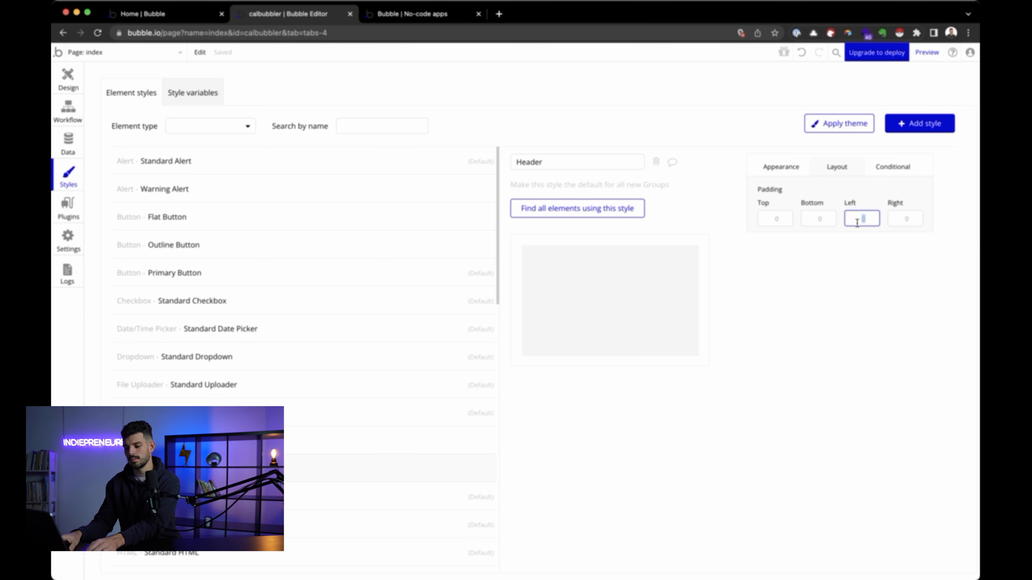
text(20)
key(Tab)
text(20)
click(931, 366)
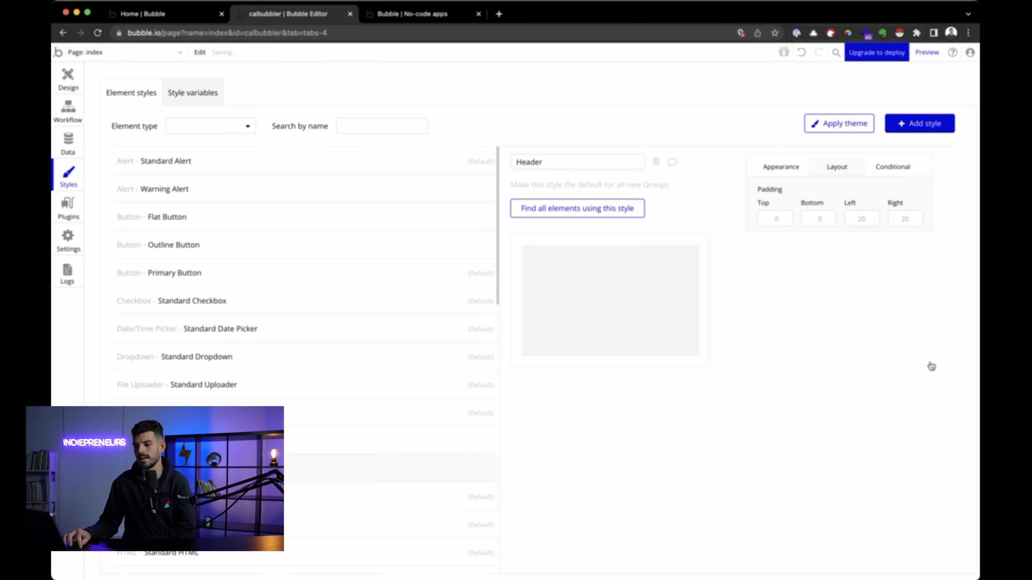
click(72, 80)
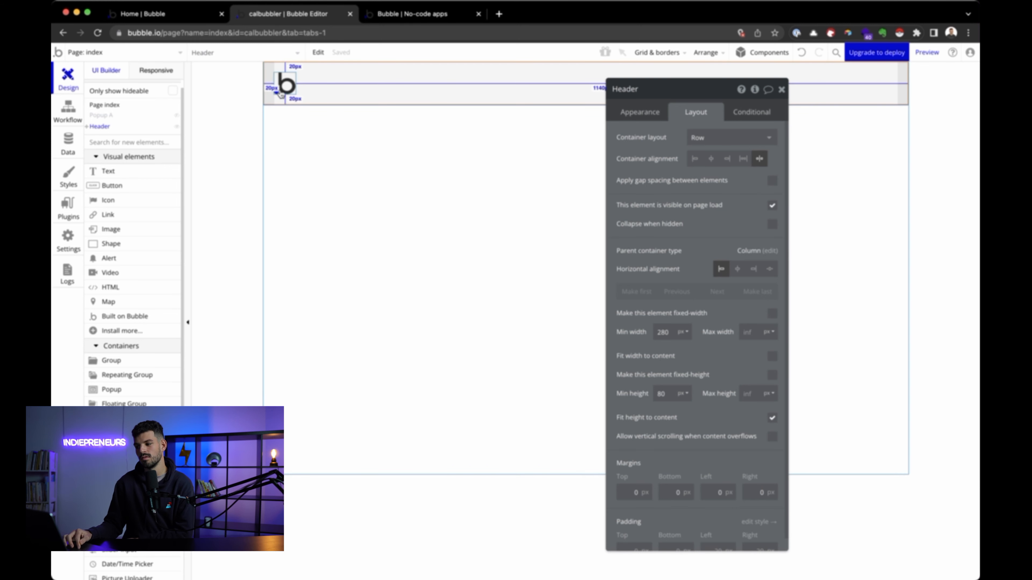
click(561, 254)
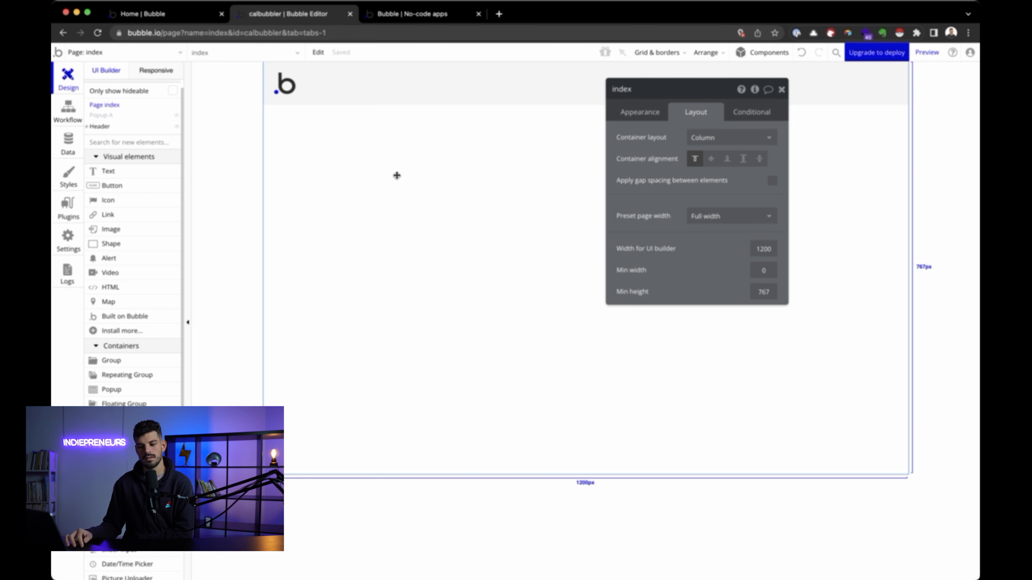
Step: Add a Button element to the Header opposite the logo and centre it vertically
drag(117, 190, 458, 62)
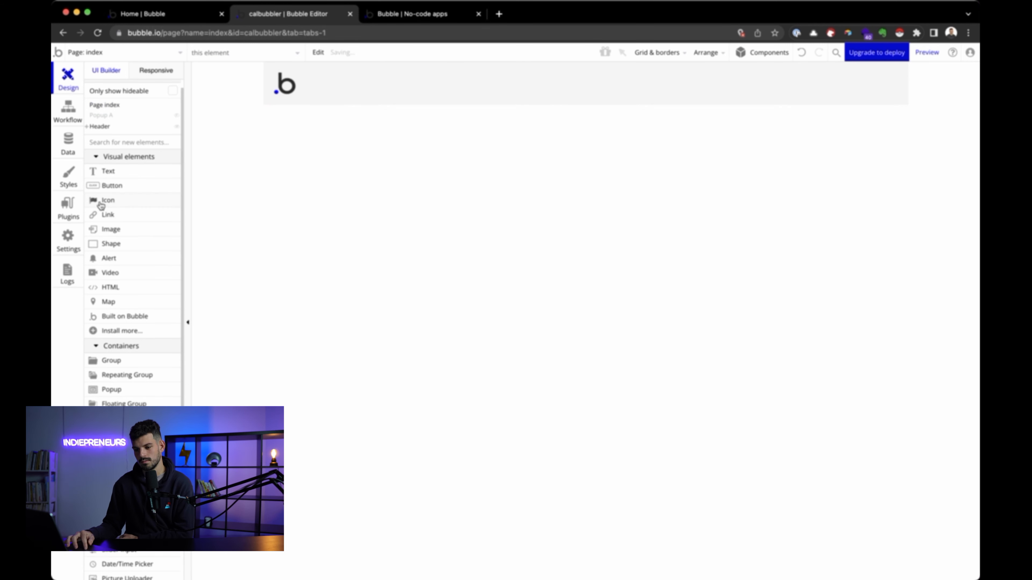
drag(110, 188, 363, 94)
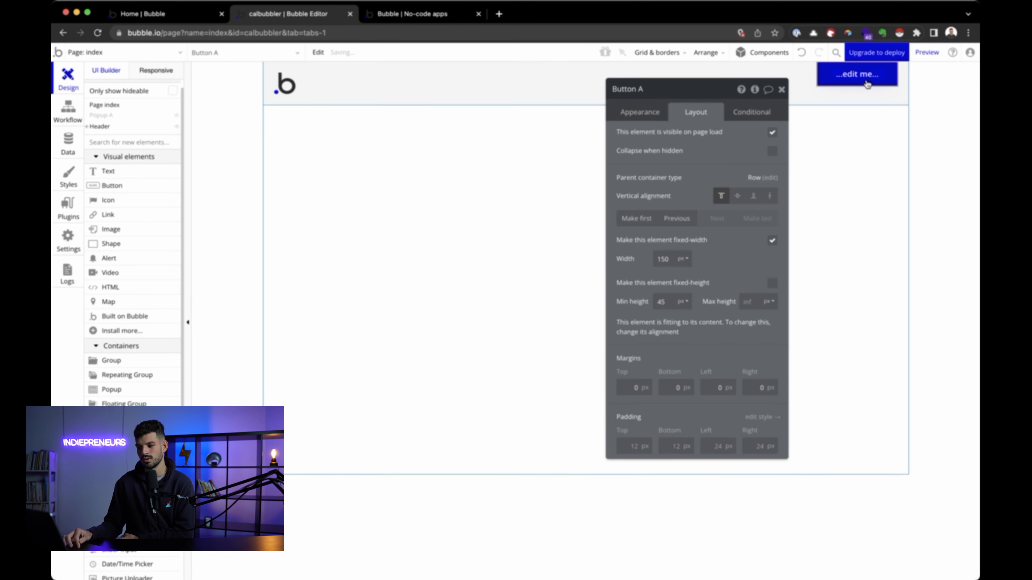
click(737, 198)
click(861, 270)
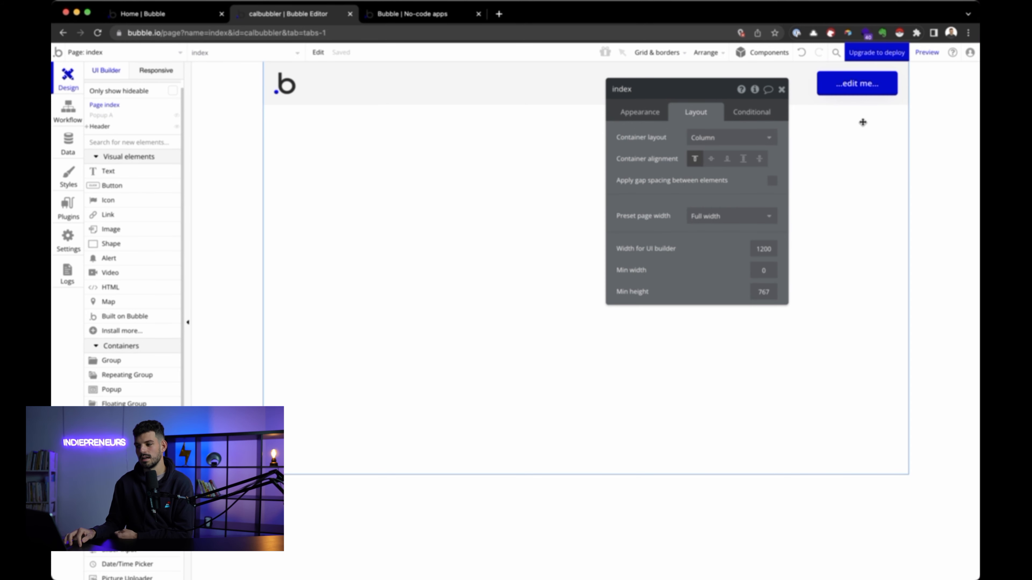
Step: Turn off the header button's fixed width, set its minimum width to 0 px and fit its width to content
click(857, 86)
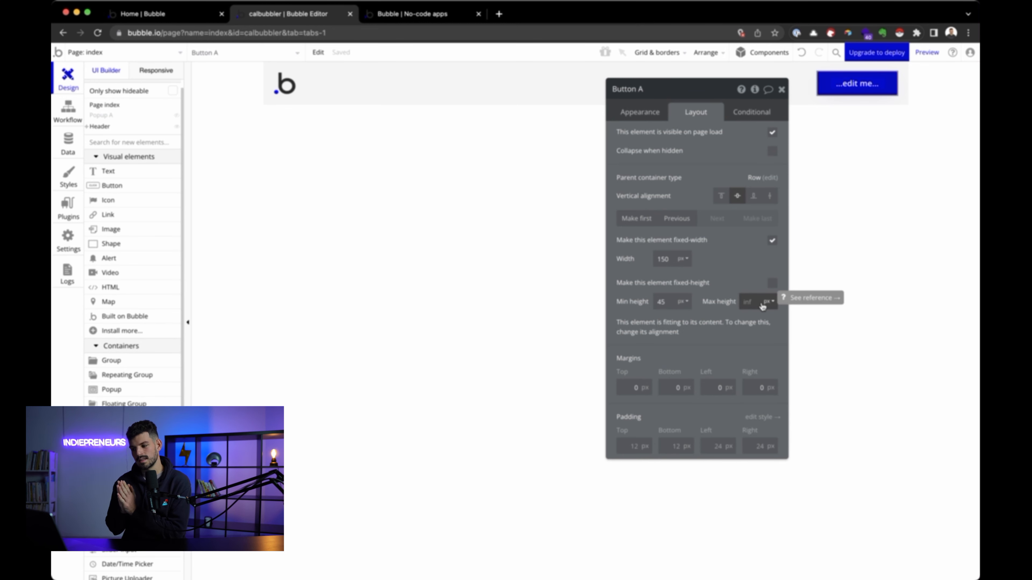
click(771, 240)
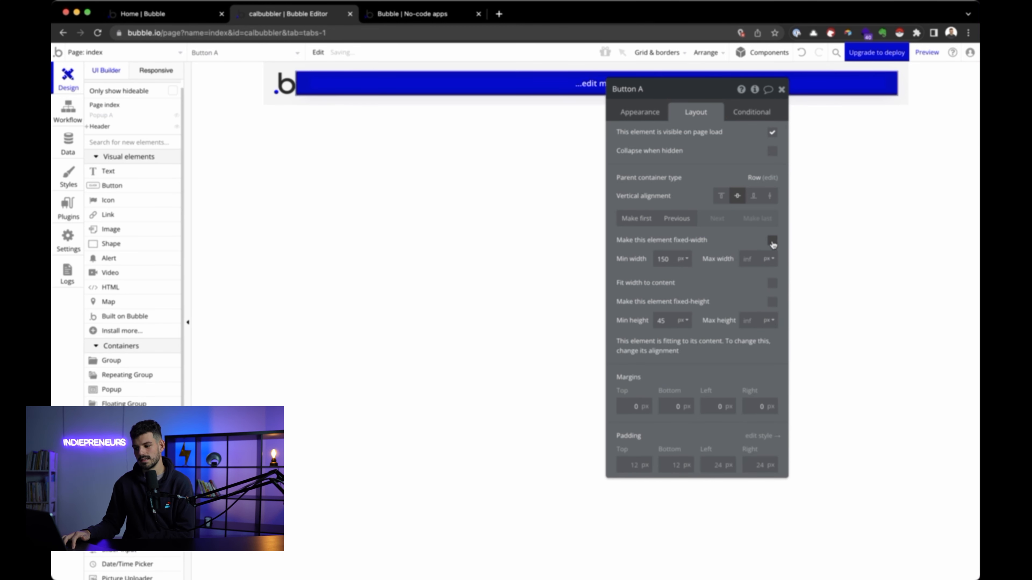
double_click(669, 261)
key(BackSpace)
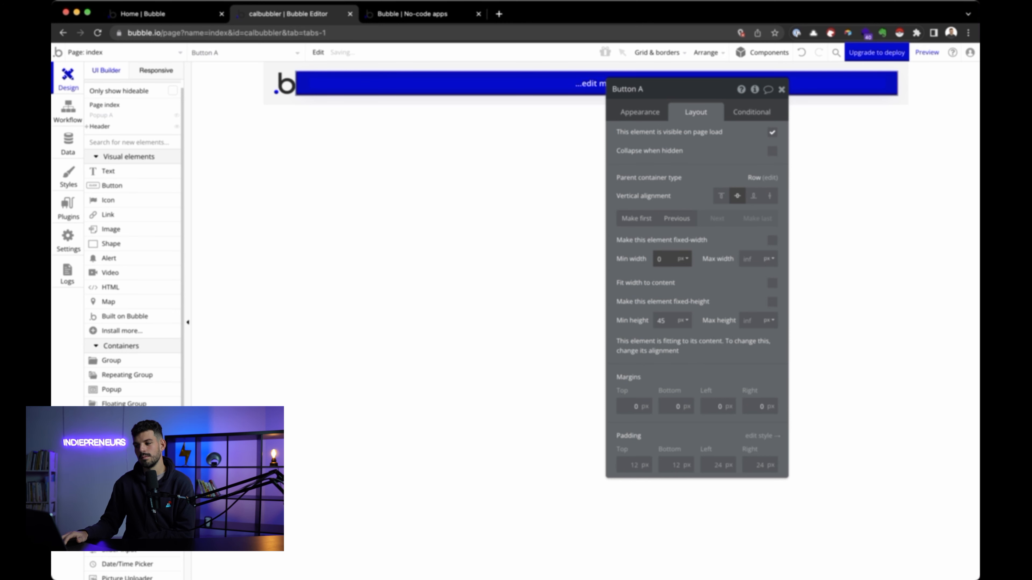
click(770, 284)
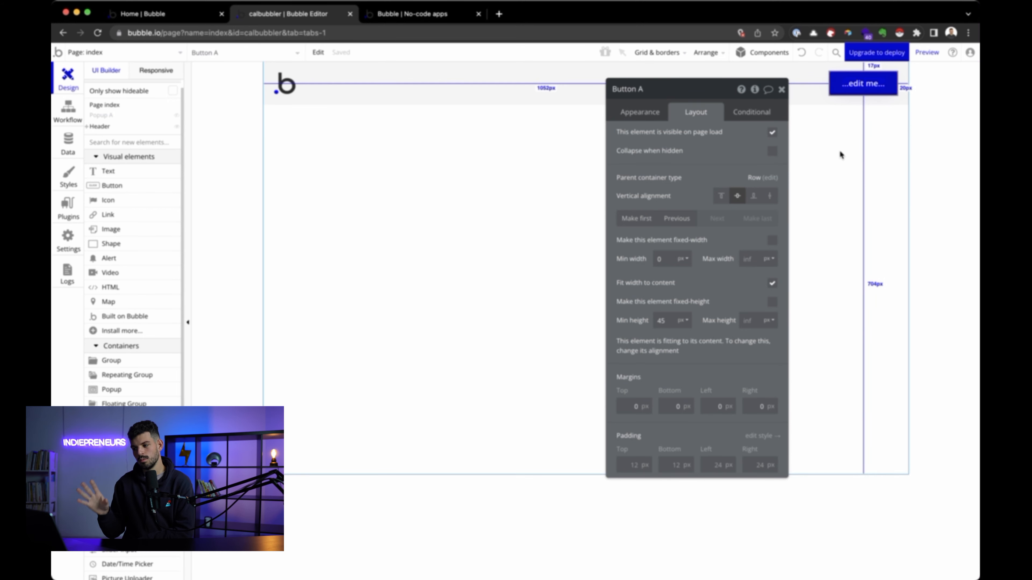
Step: Set the header button's label to "Rejoindre l'aventure" and move its property editor clear of the button
click(633, 112)
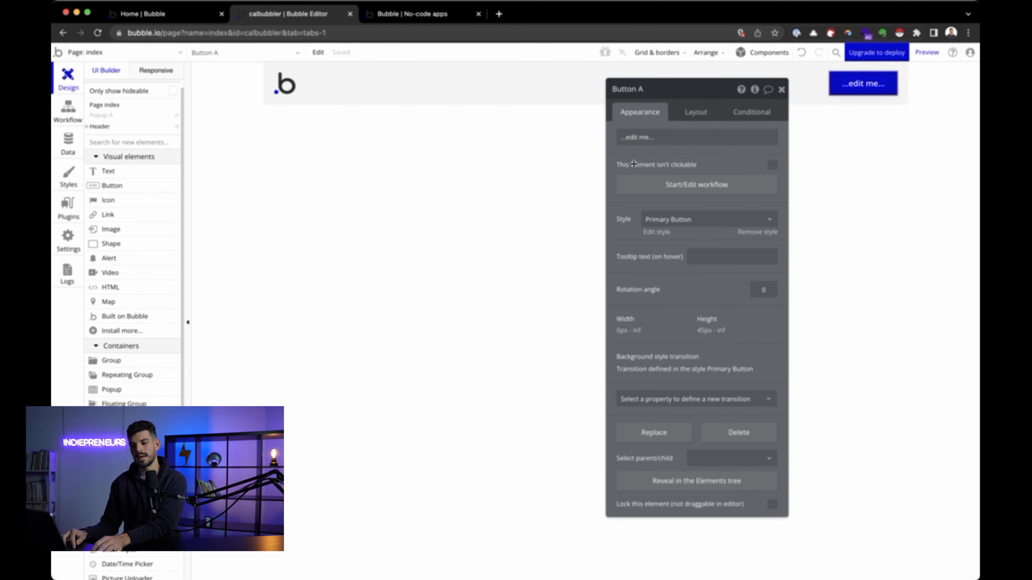
triple_click(639, 140)
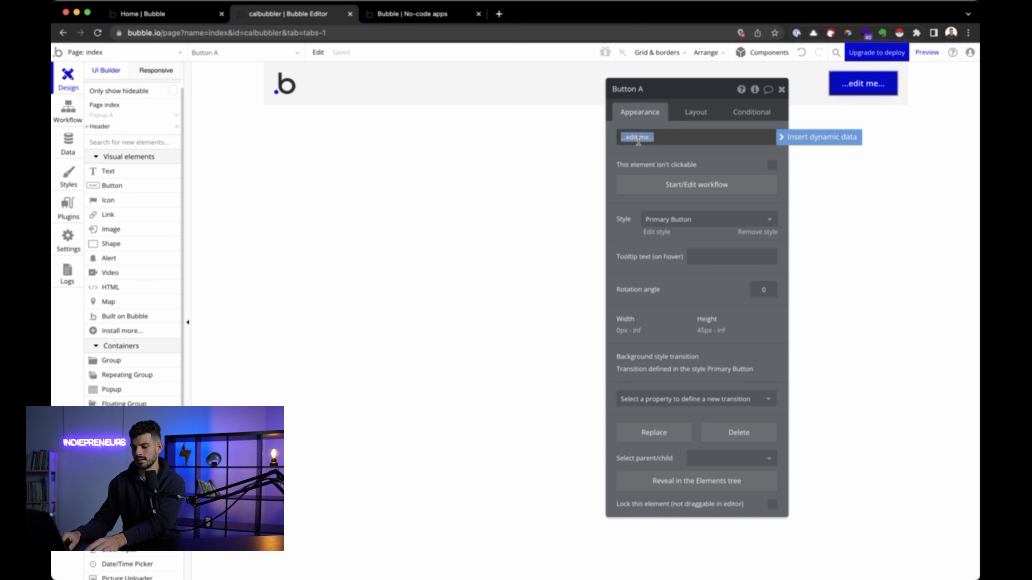
text(Rejoind)
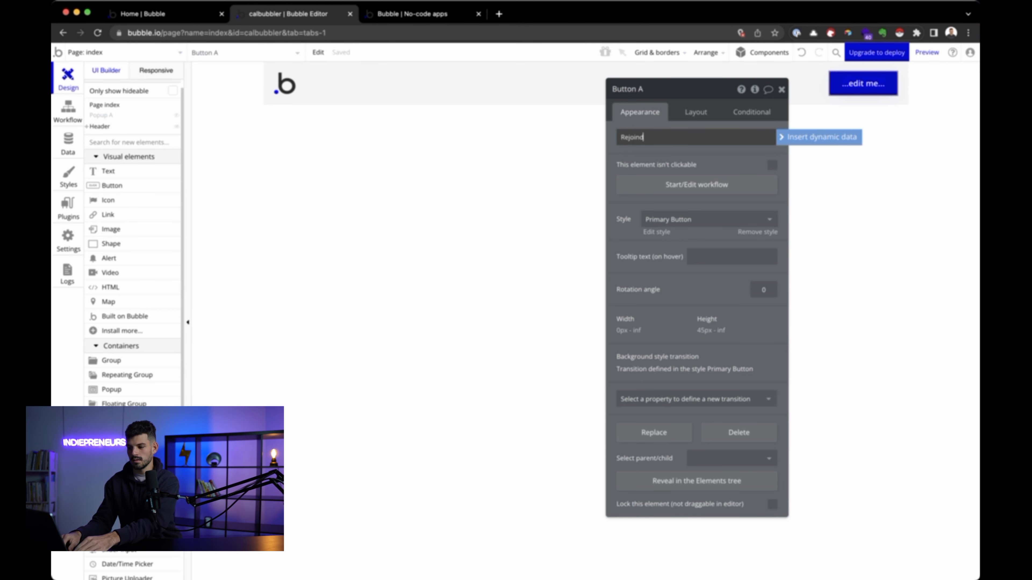
text(re l'a)
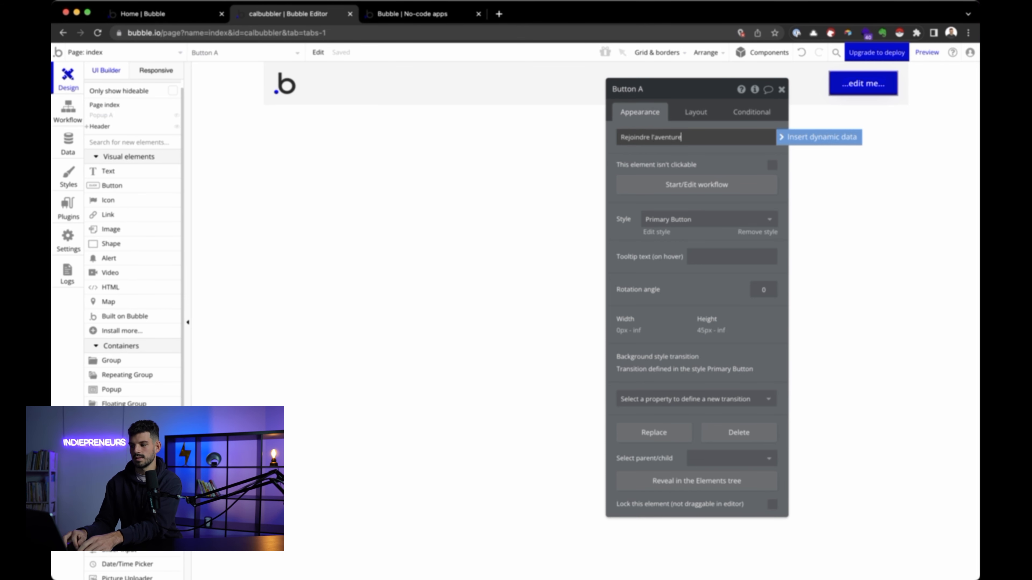
text(venture)
drag(719, 86, 610, 94)
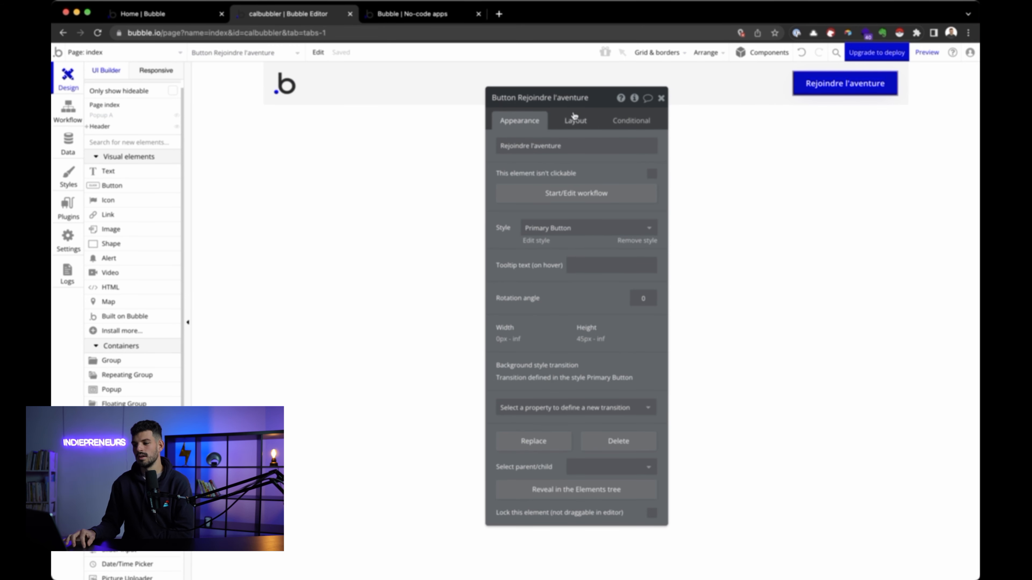
Step: Test the button's fitted width by repeating its label four times, and restore the label to "Rejoindre l'aventure"
click(570, 125)
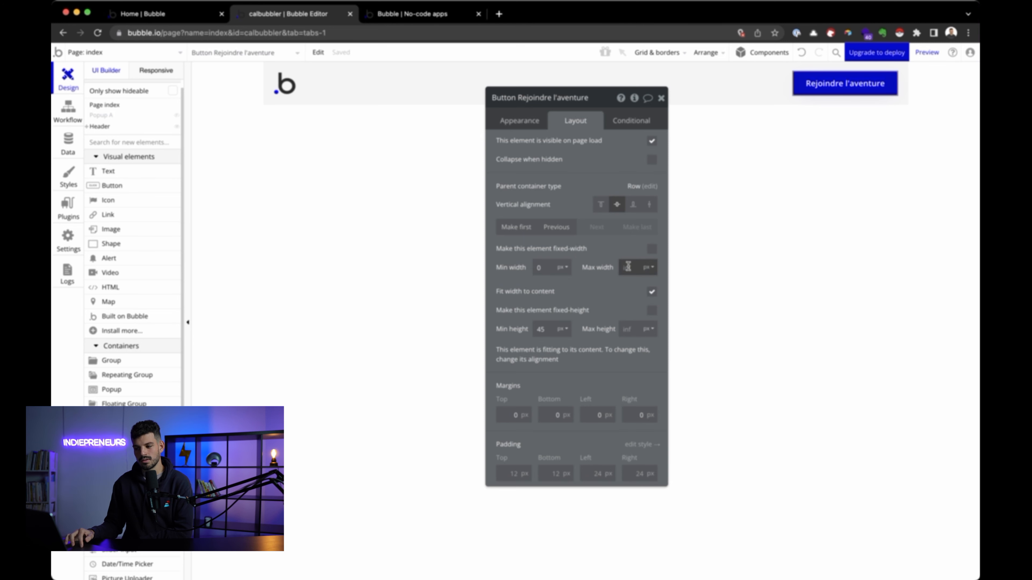
click(524, 124)
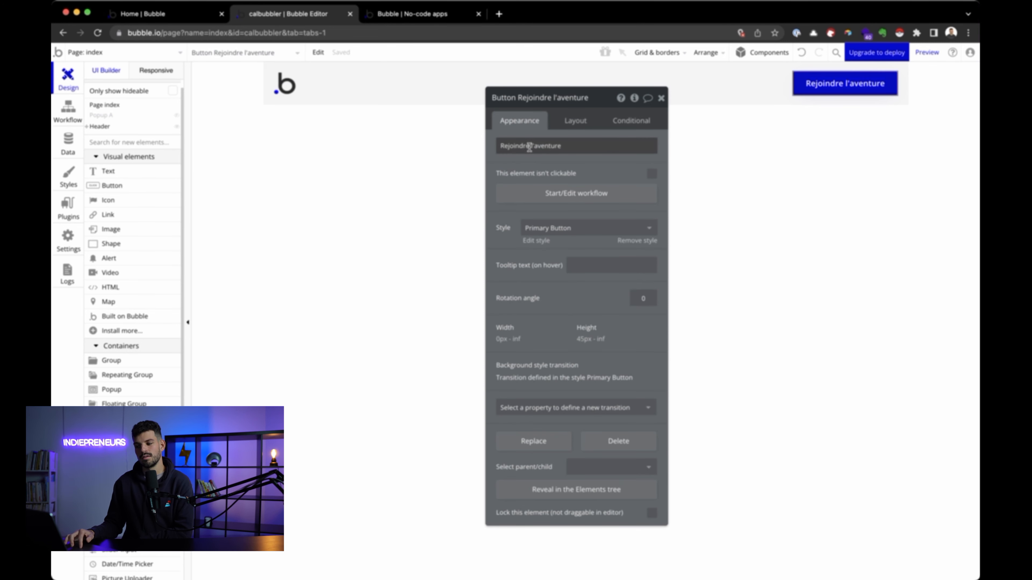
click(561, 149)
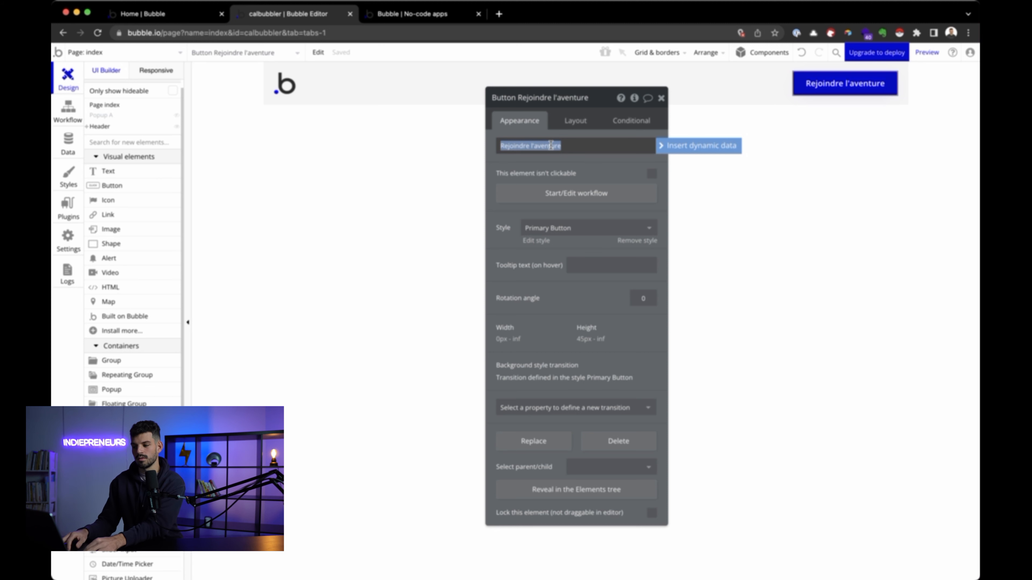
text(Rejoindre l'aventure)
key(super+v)
key(super+v)
key(Return)
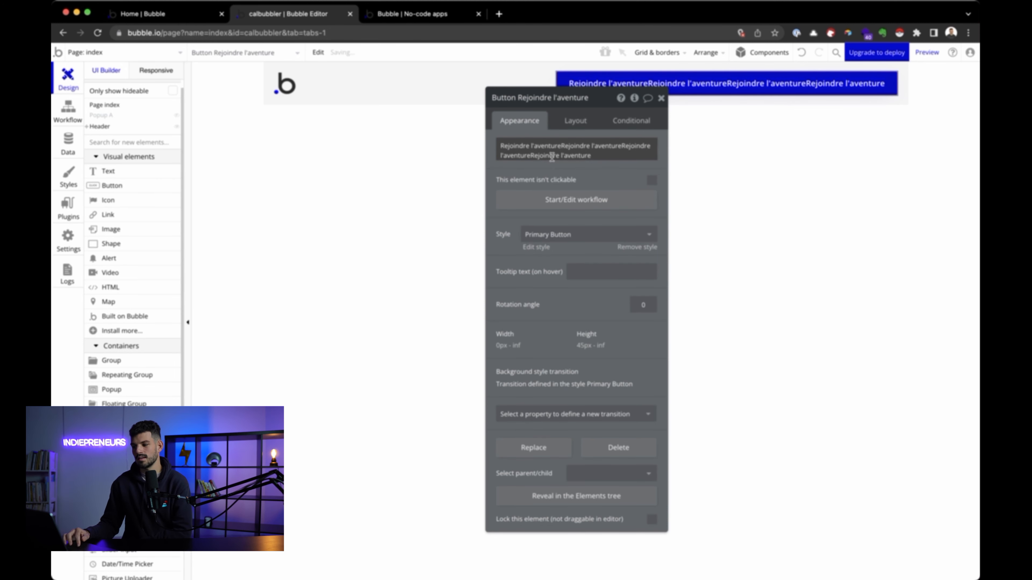
click(542, 139)
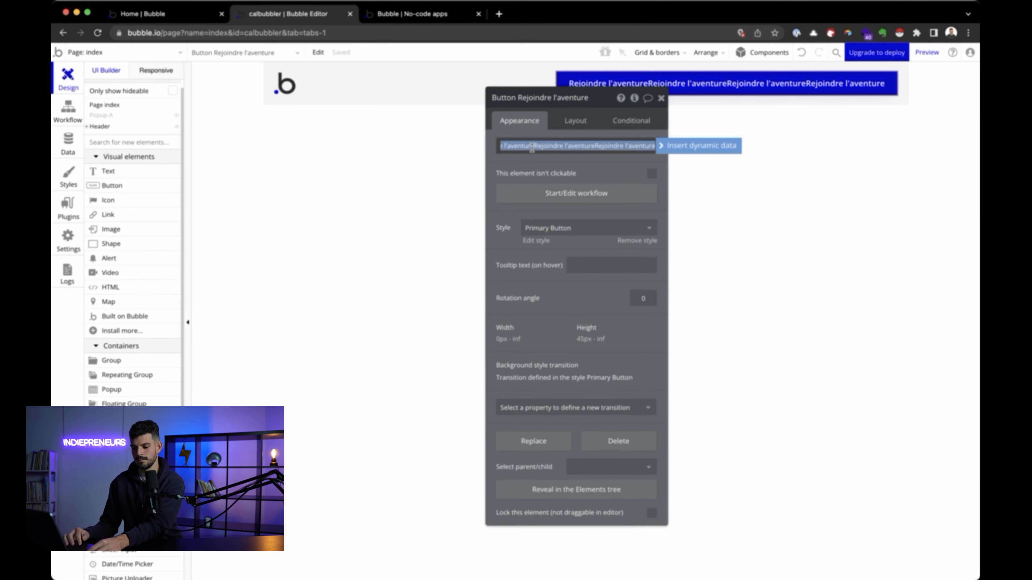
text(Rejoindre l'aventure)
key(Return)
Step: Try a fixed height of 0 px on the header button, and turn its fixed height off again
click(571, 117)
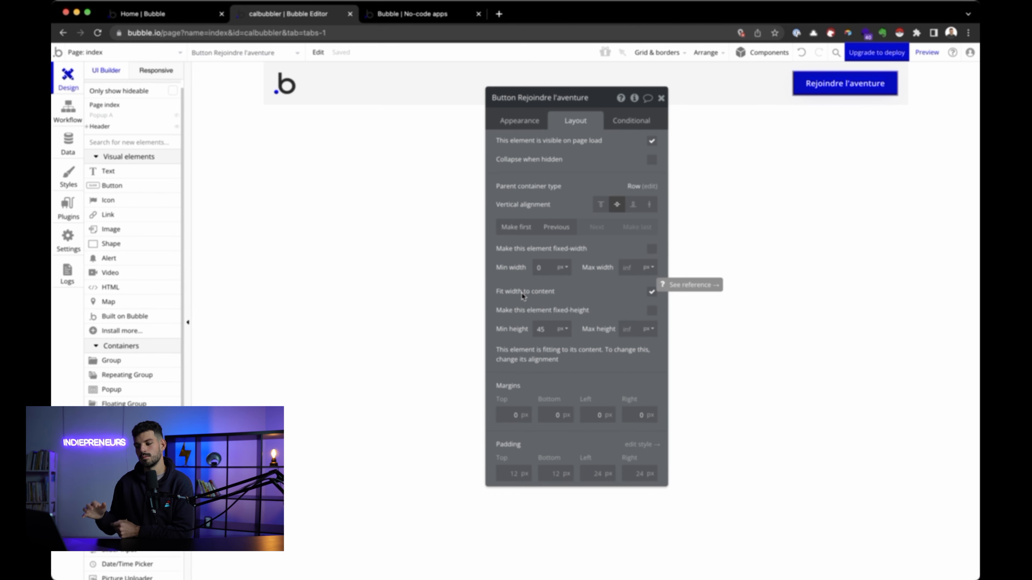
click(652, 312)
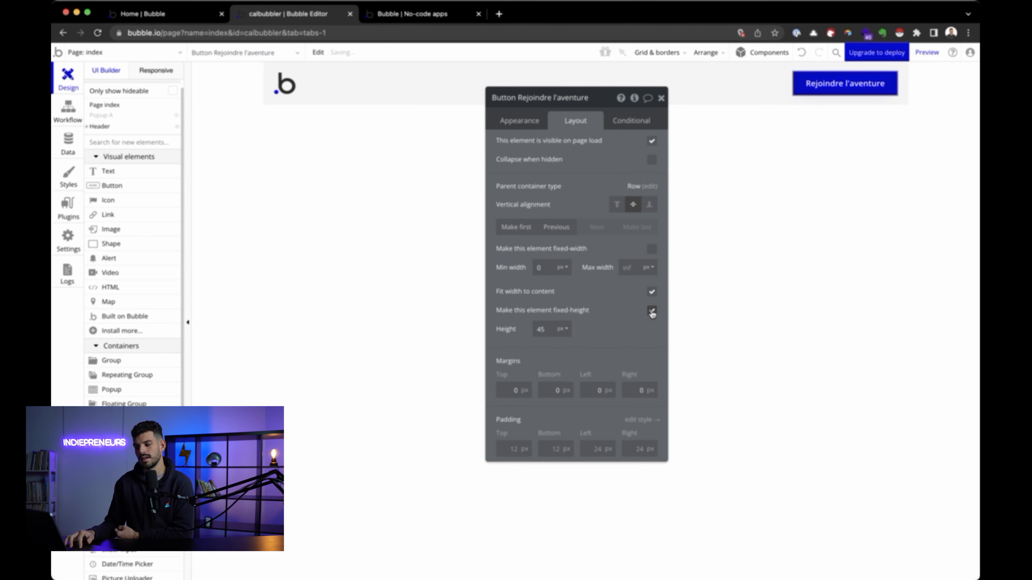
double_click(547, 327)
text(0)
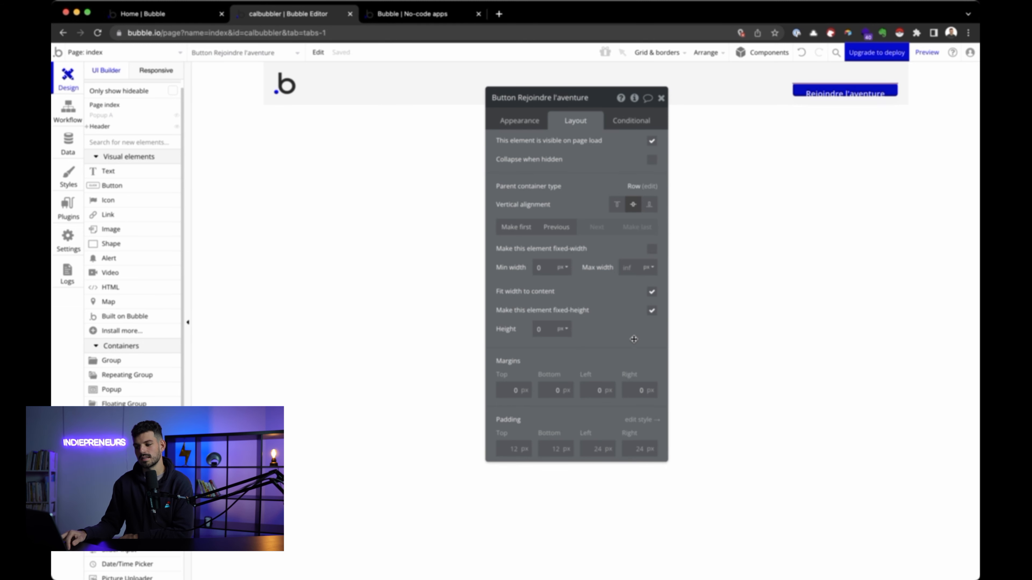
click(651, 311)
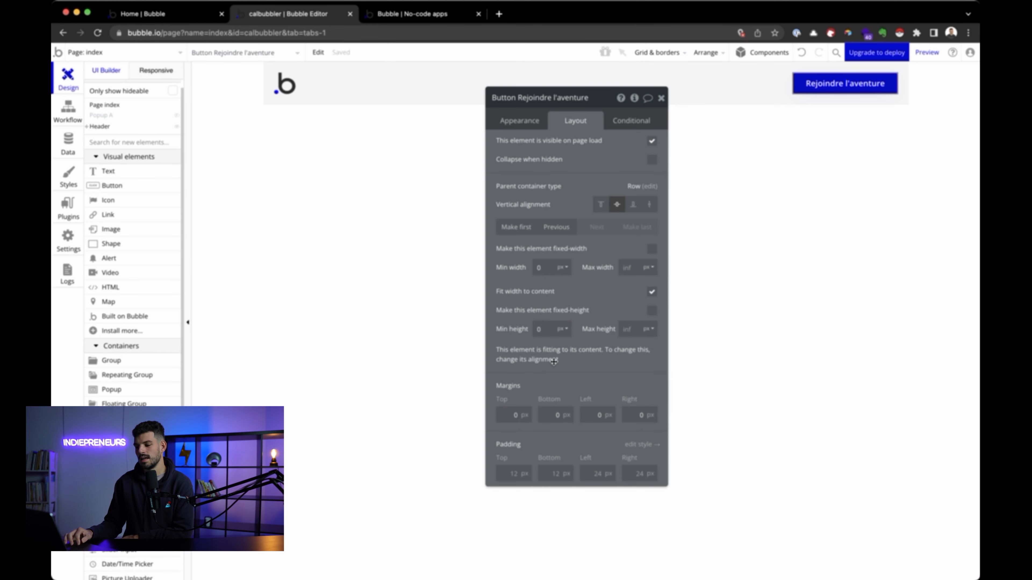
Step: Set the header button's minimum height to 45 px and close its property editor
click(539, 328)
text(40)
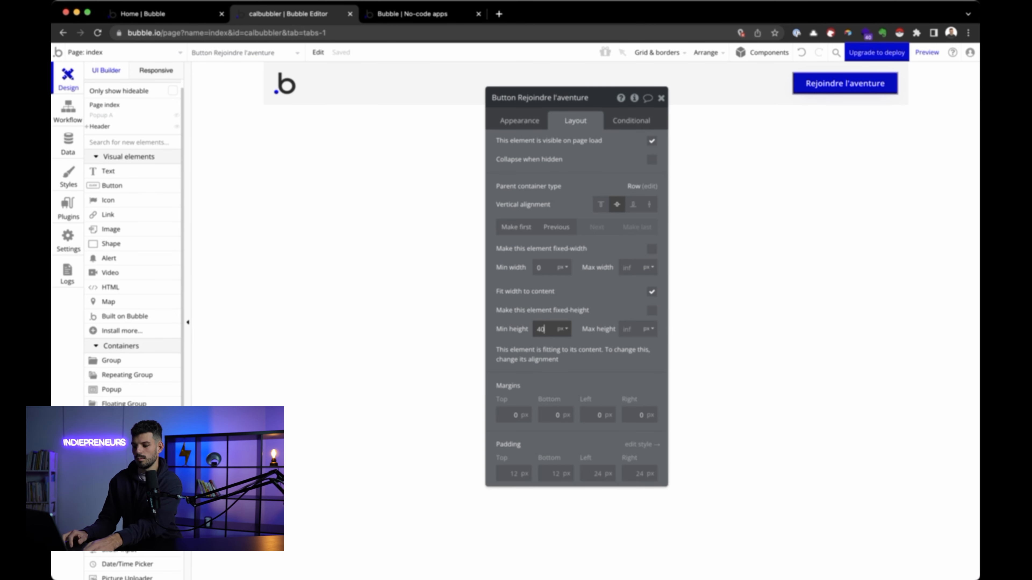
click(867, 243)
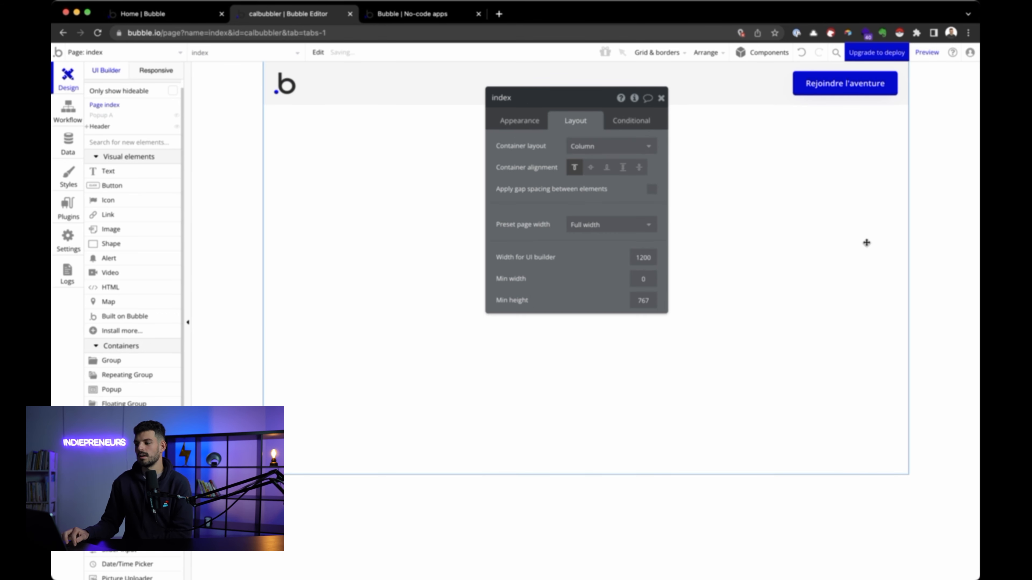
click(841, 79)
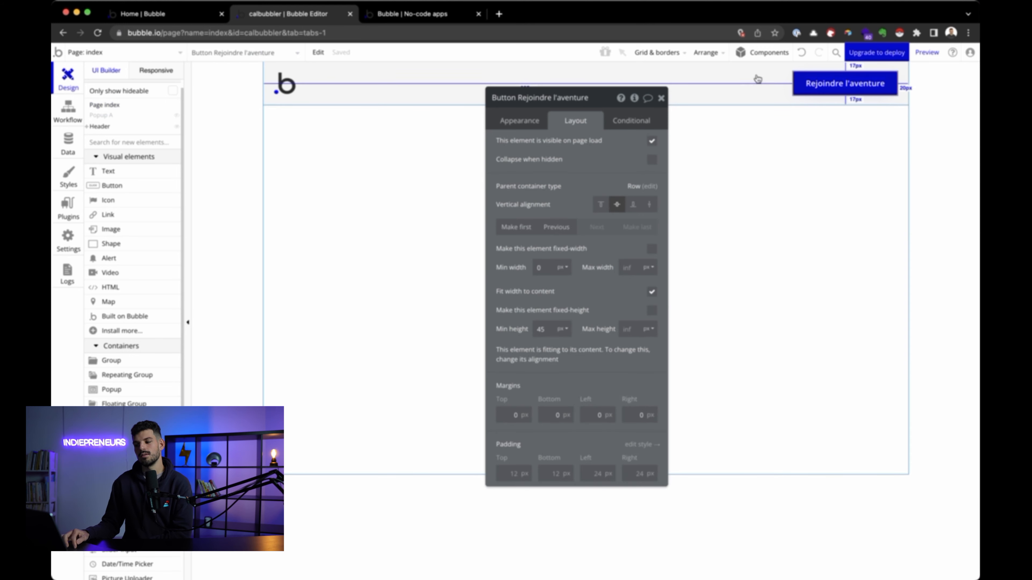
click(661, 98)
click(487, 183)
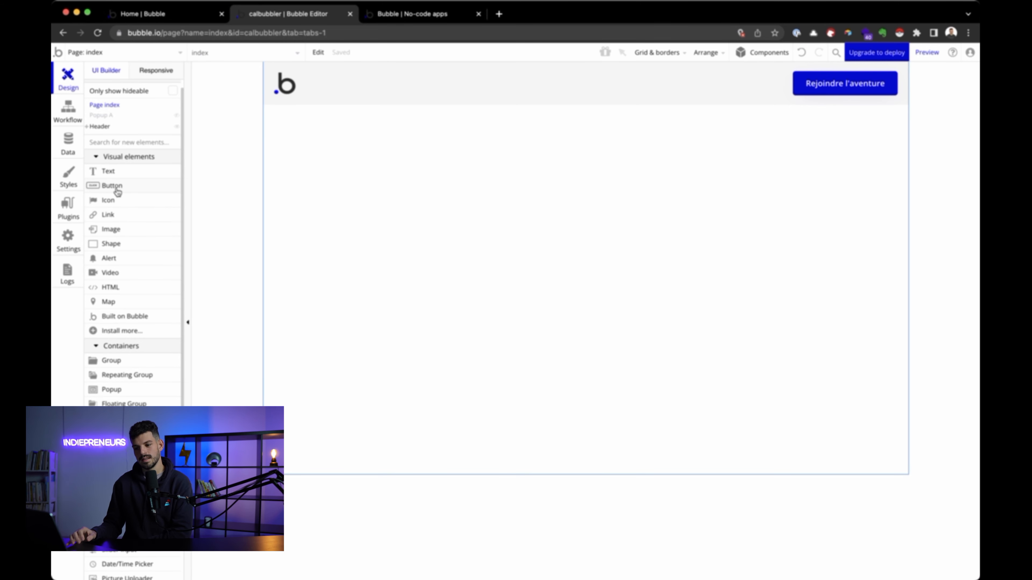
Step: Add a text element to the header between the logo and the button, and set its minimum height to 0 px
drag(108, 170, 511, 92)
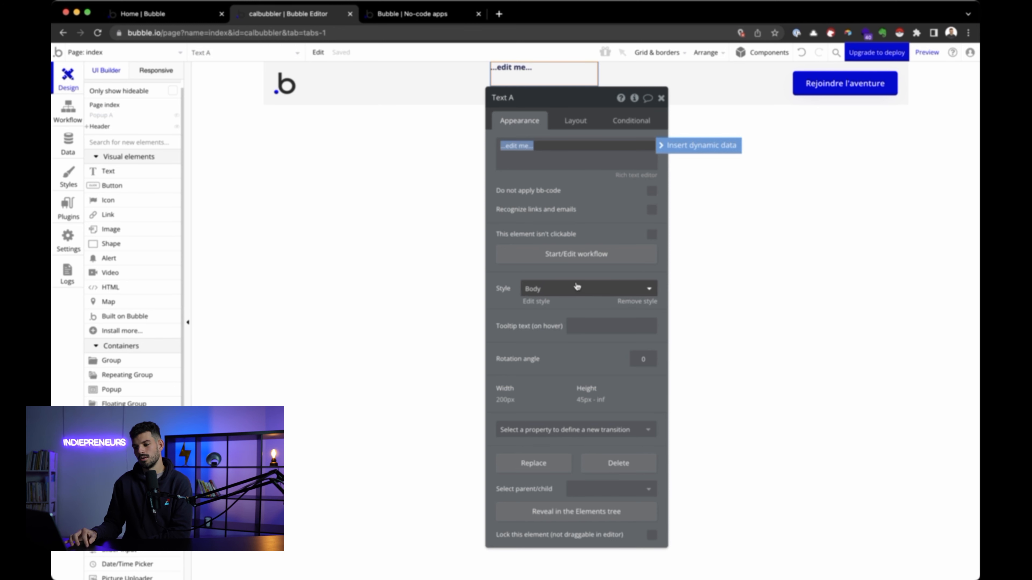
click(573, 119)
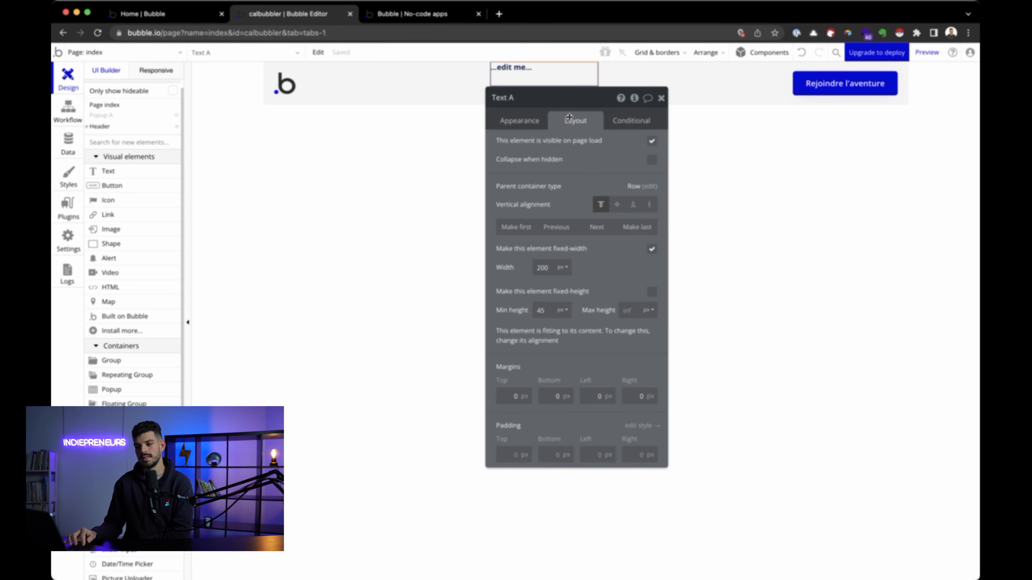
double_click(548, 310)
text(0)
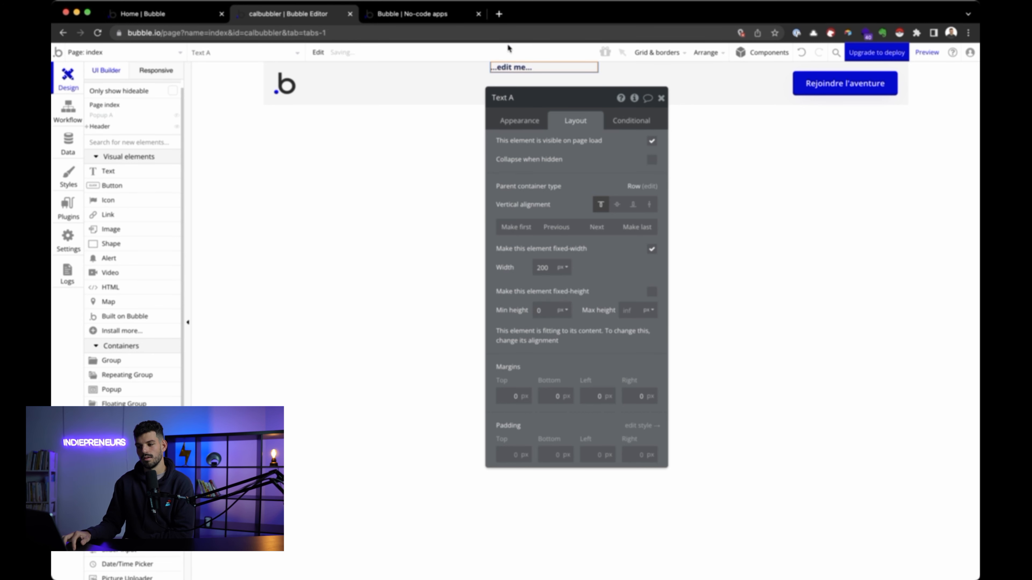
Step: Turn off the new header text's fixed width, set its minimum width to 0 px and fit its width to content
click(651, 249)
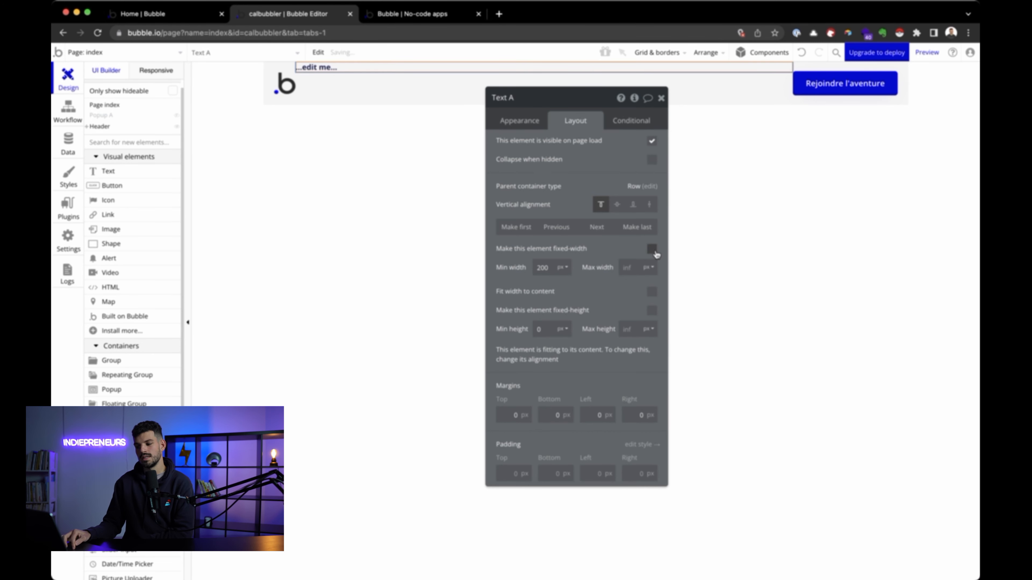
double_click(542, 268)
text(0)
click(587, 289)
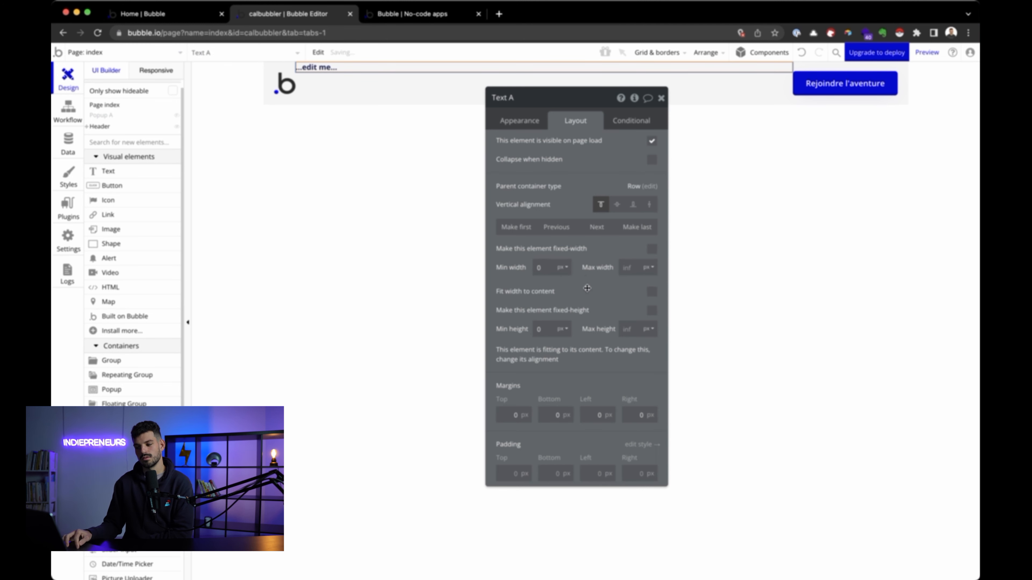
click(651, 296)
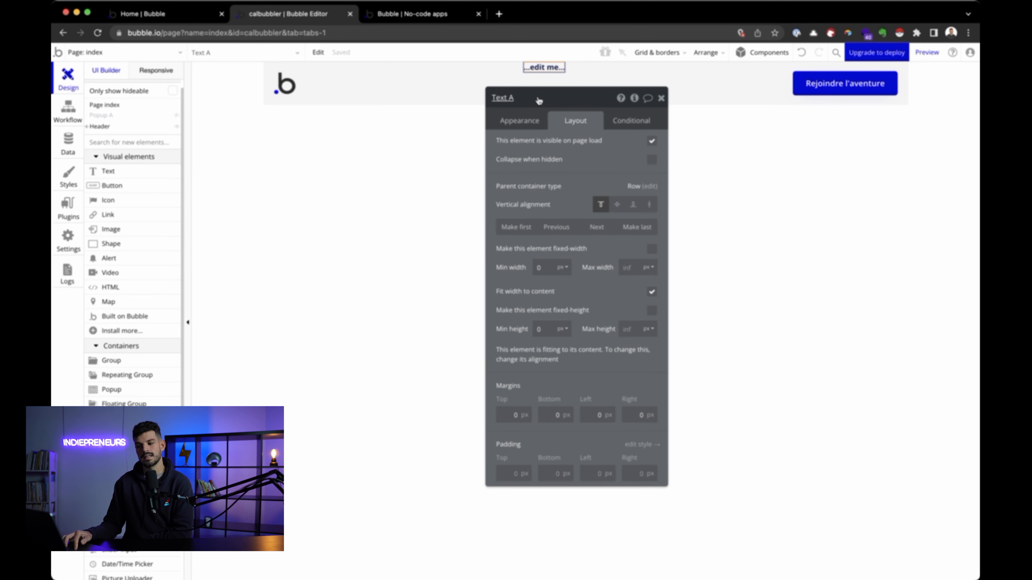
Step: Replace the header text's placeholder content with "Académie"
click(524, 121)
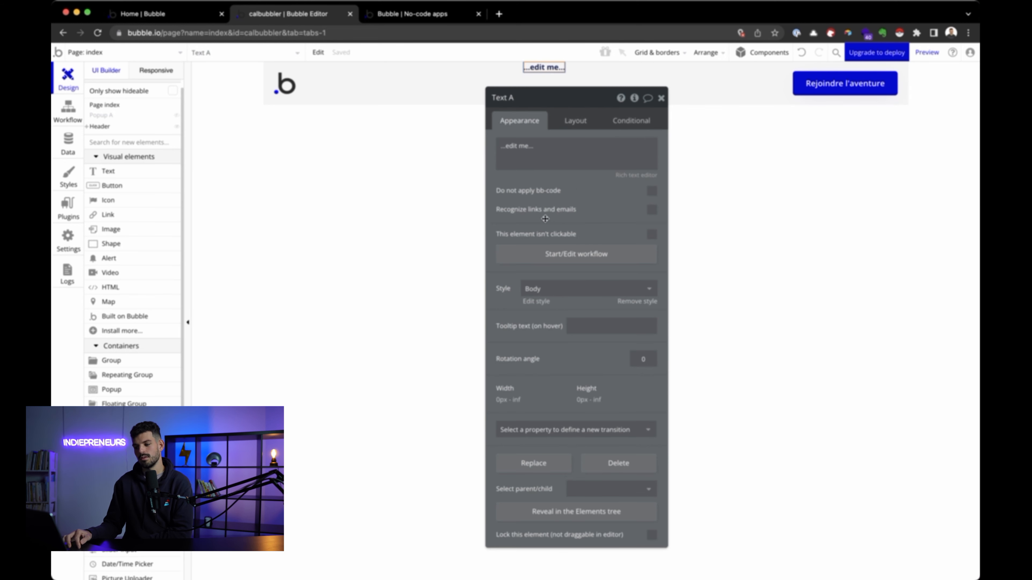
triple_click(527, 146)
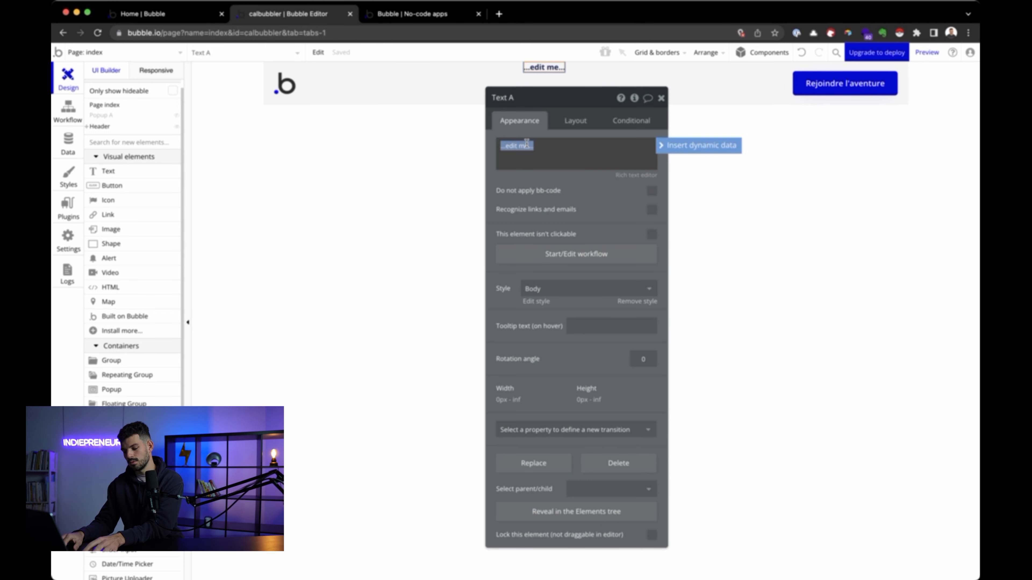
text(F)
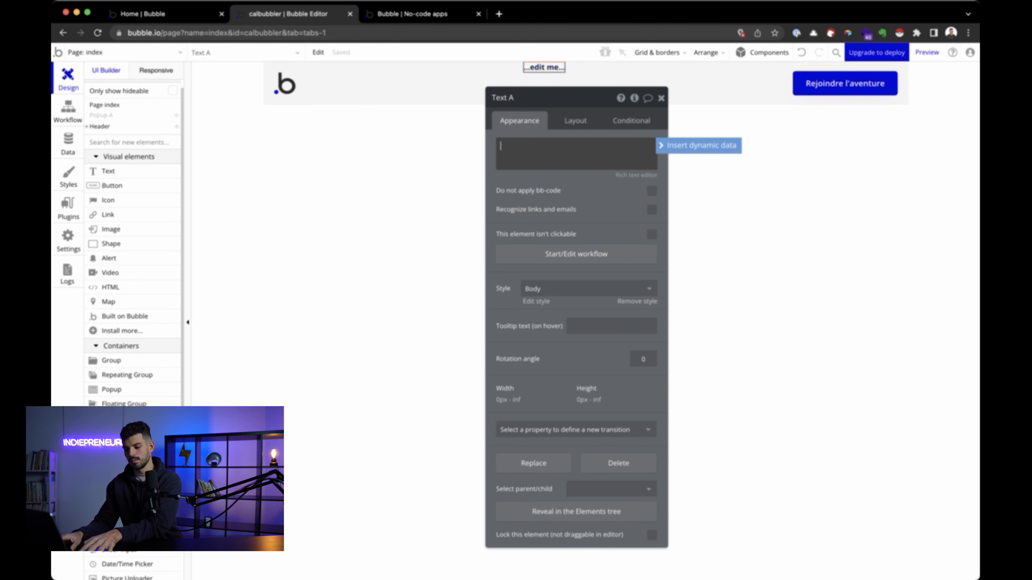
text(Académie)
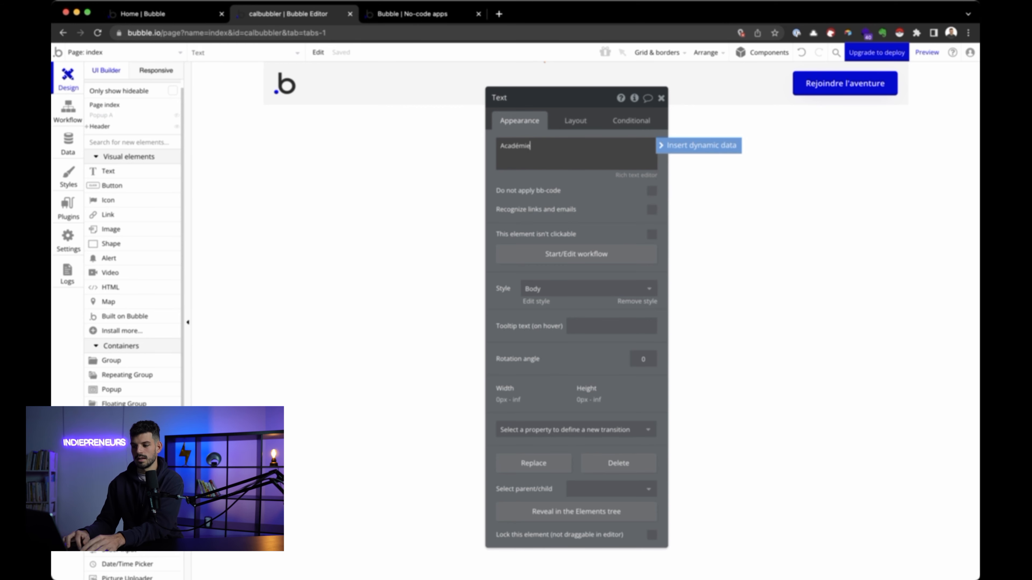
click(419, 175)
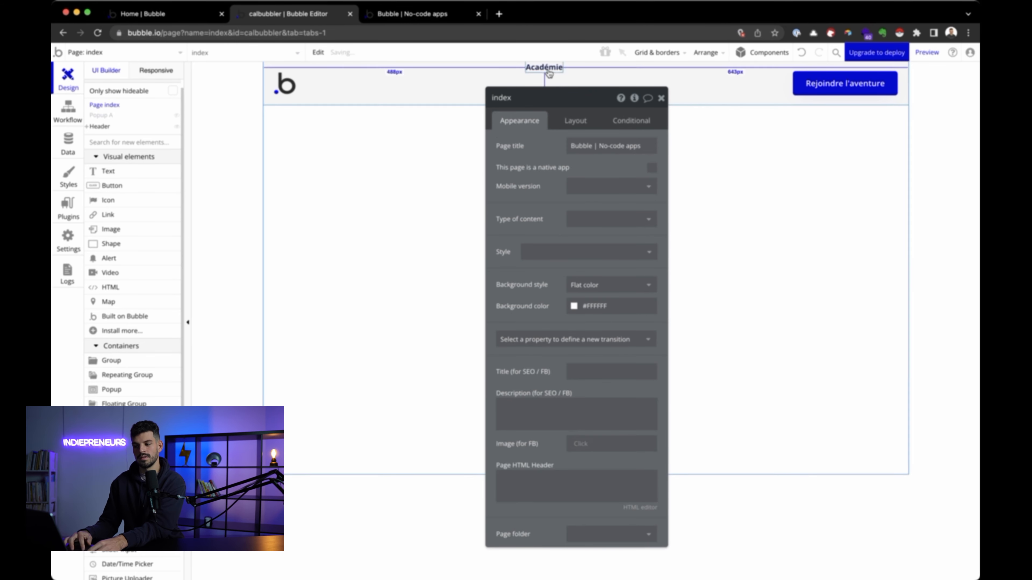
Step: Duplicate the Académie text twice within the header
click(548, 68)
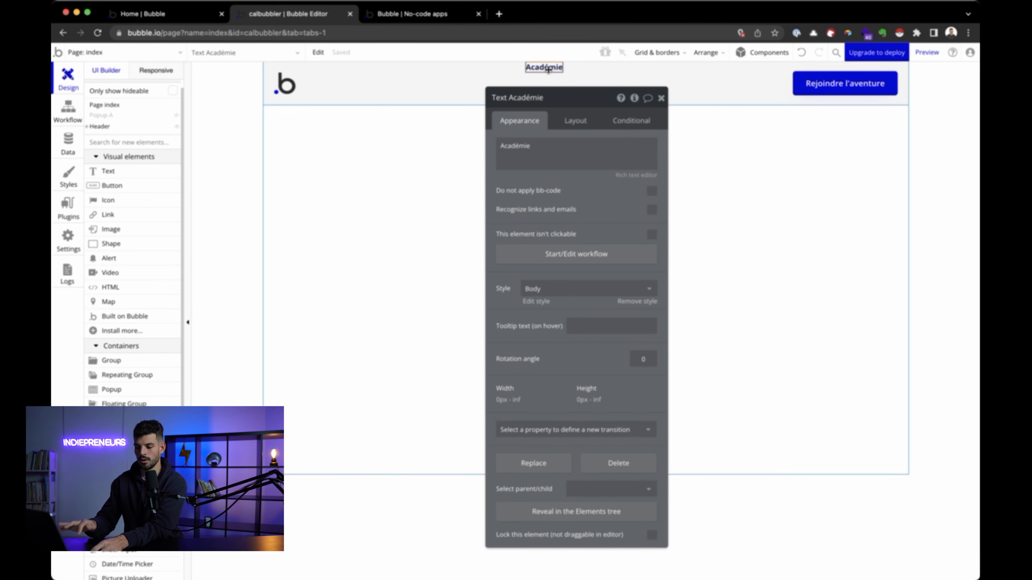
key(ctrl+c)
key(ctrl+v)
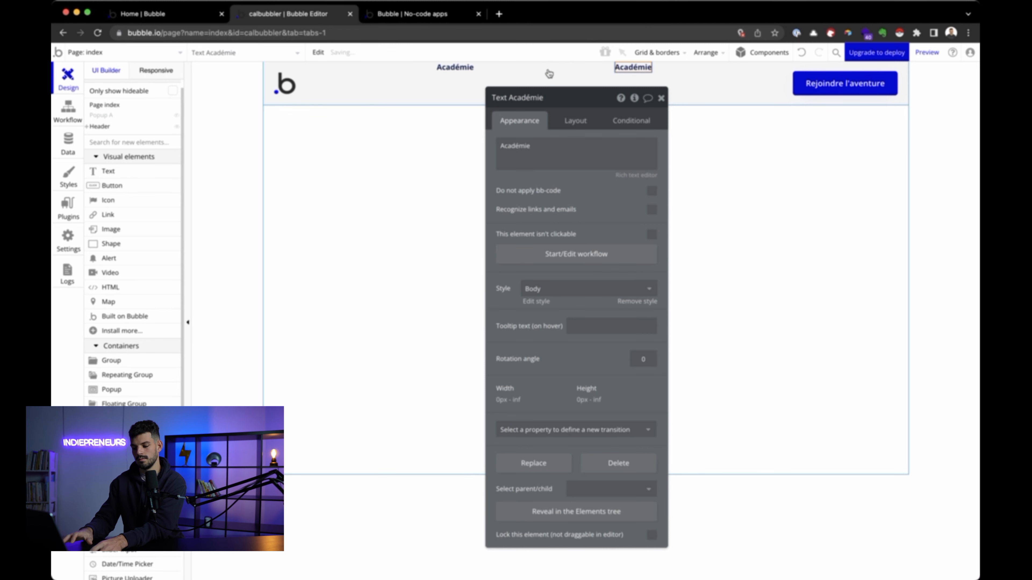
key(ctrl+v)
Step: Change the middle header text's content to "Blog"
click(546, 70)
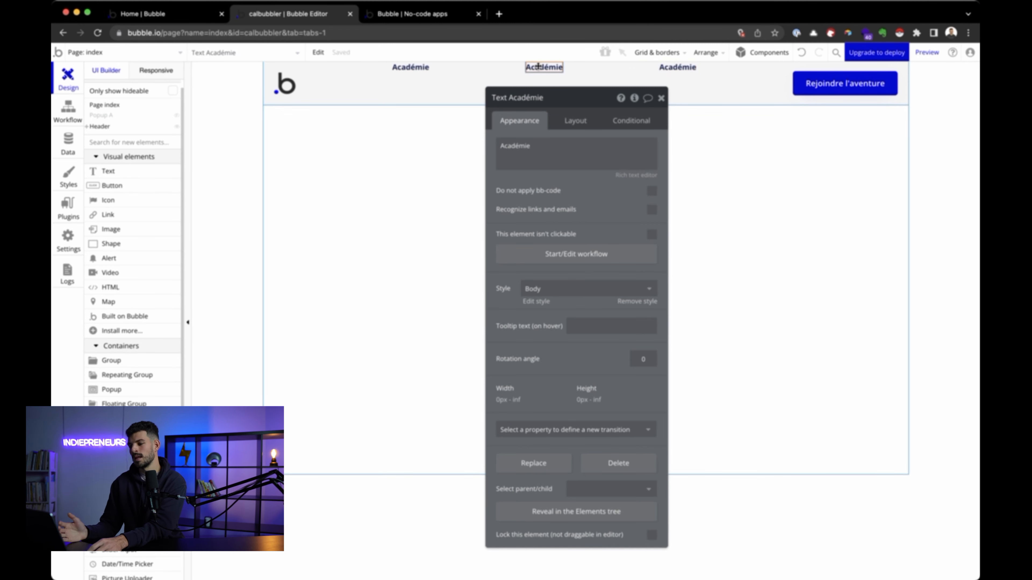
click(547, 146)
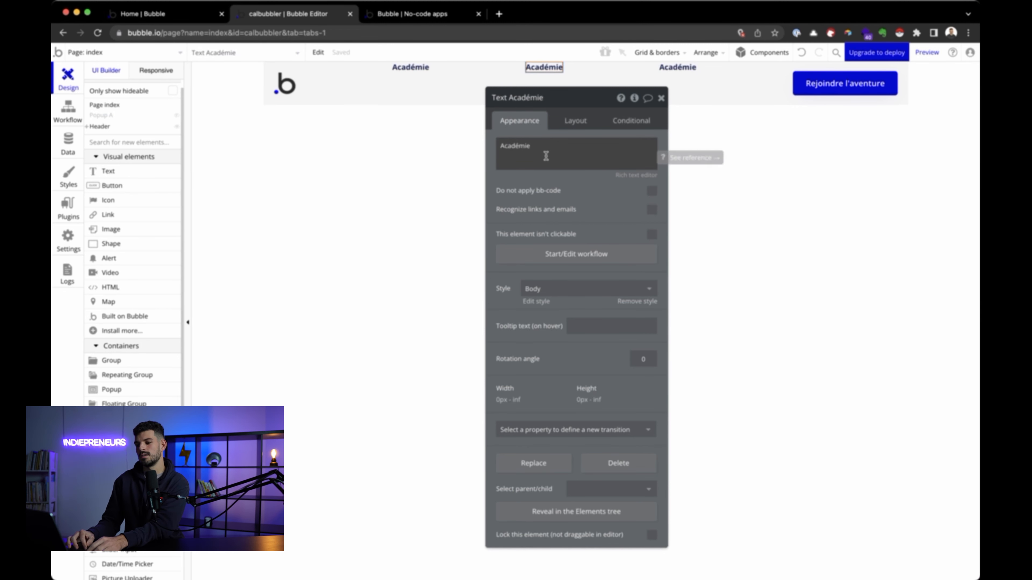
double_click(535, 150)
text(Bl)
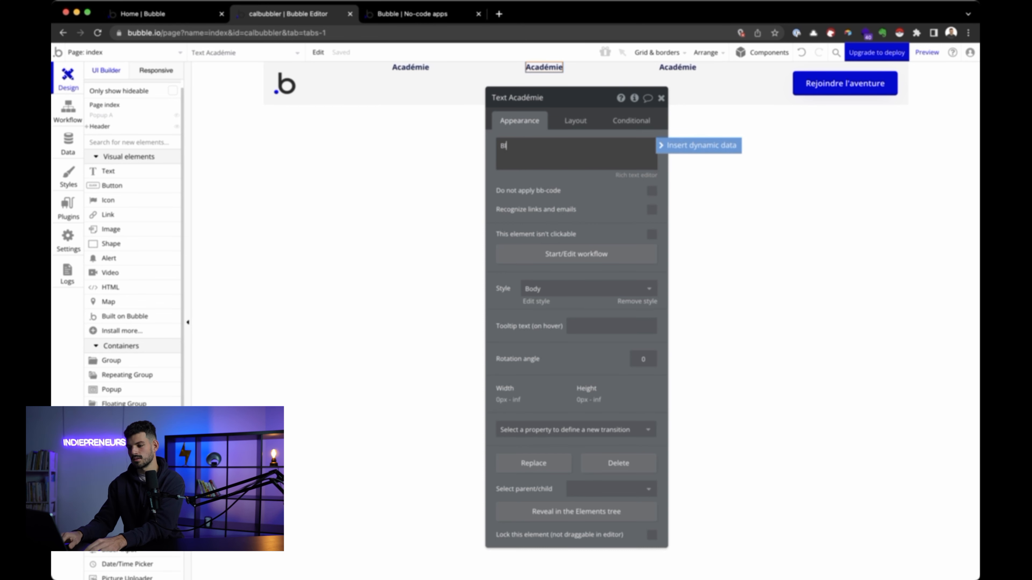
text(og)
Step: Change the third header text's content to "Contact"
click(672, 67)
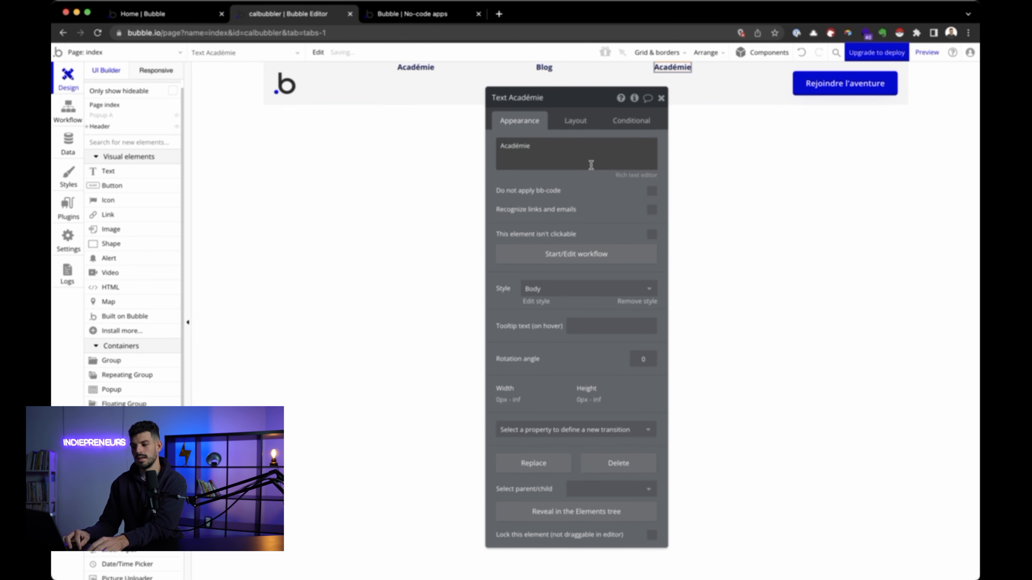
double_click(579, 159)
text(Contact)
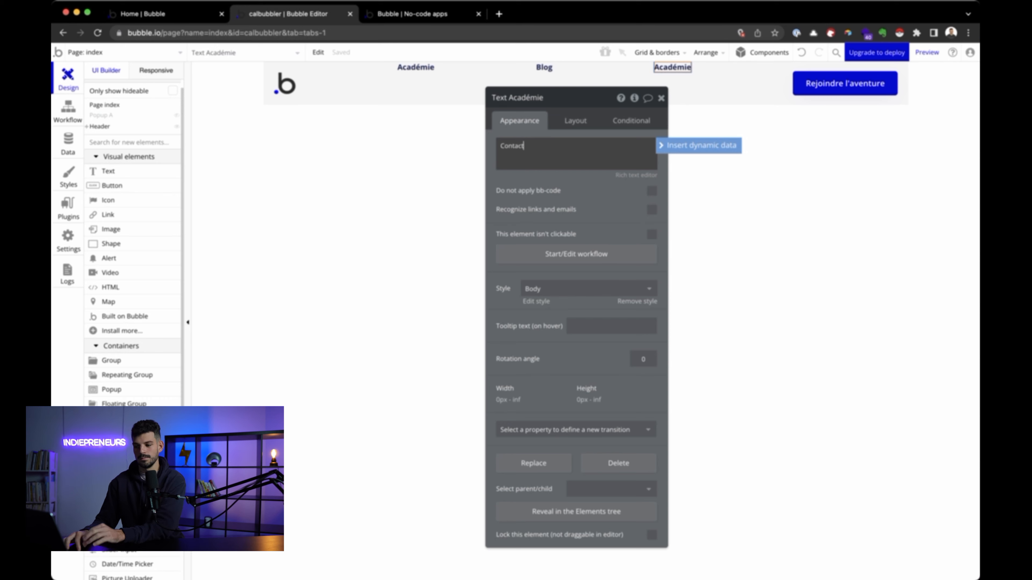
click(435, 261)
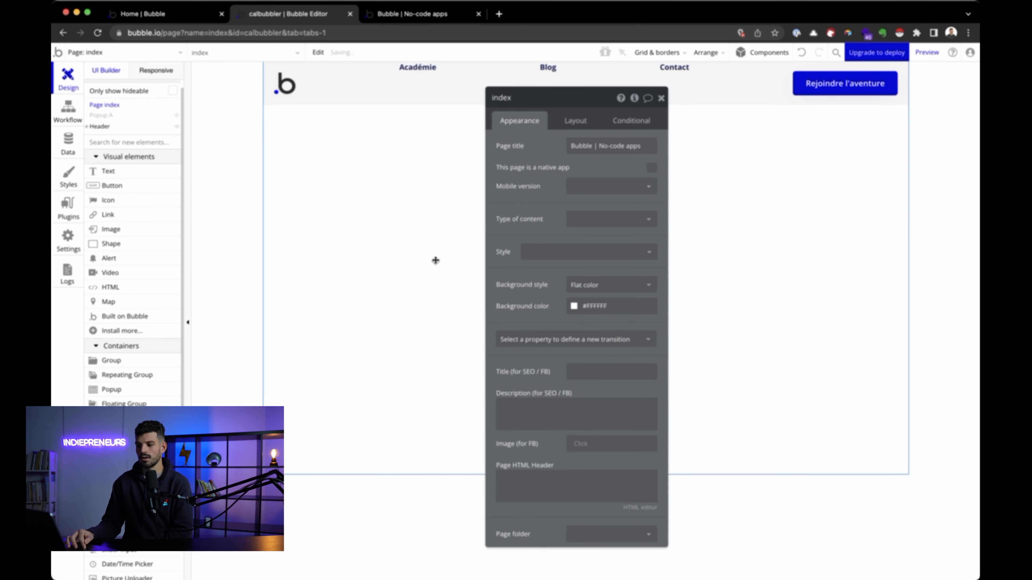
Step: Move the property editor down clear of the header and select the Académie text
click(662, 72)
click(548, 67)
drag(578, 95, 699, 220)
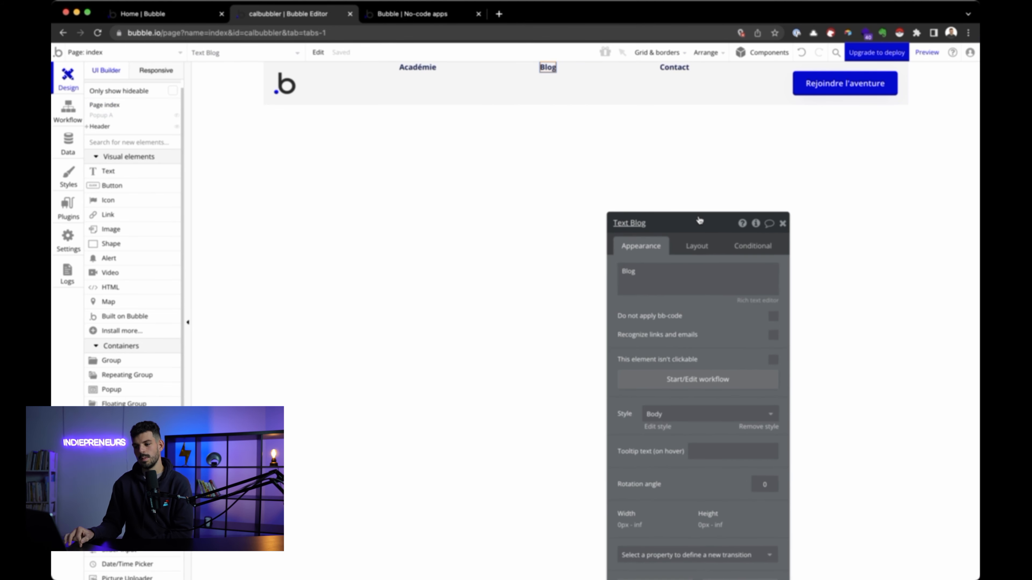
click(446, 213)
click(411, 70)
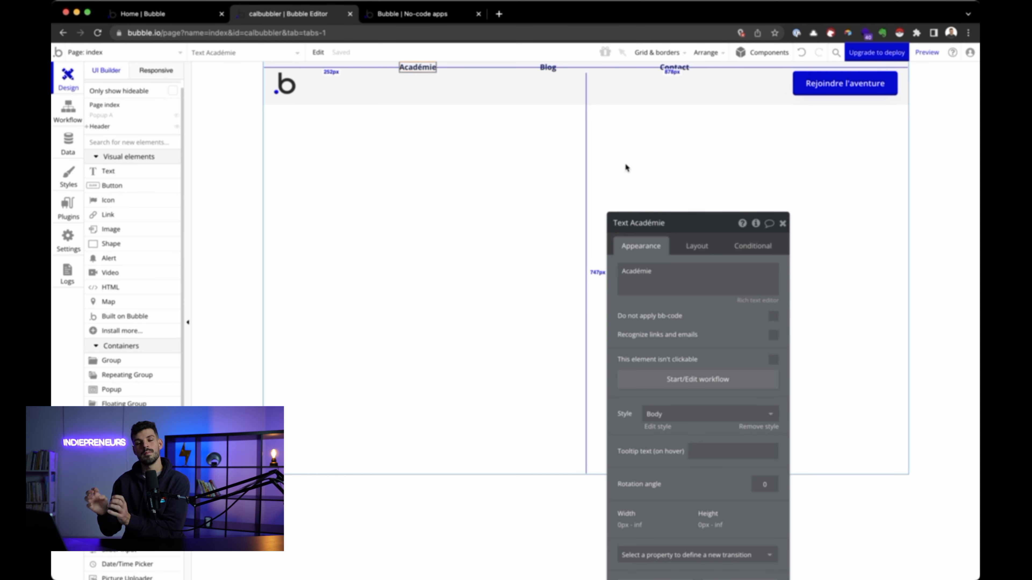
Step: Expand the Header in the elements tree and rename its image element as "Logo"
click(87, 128)
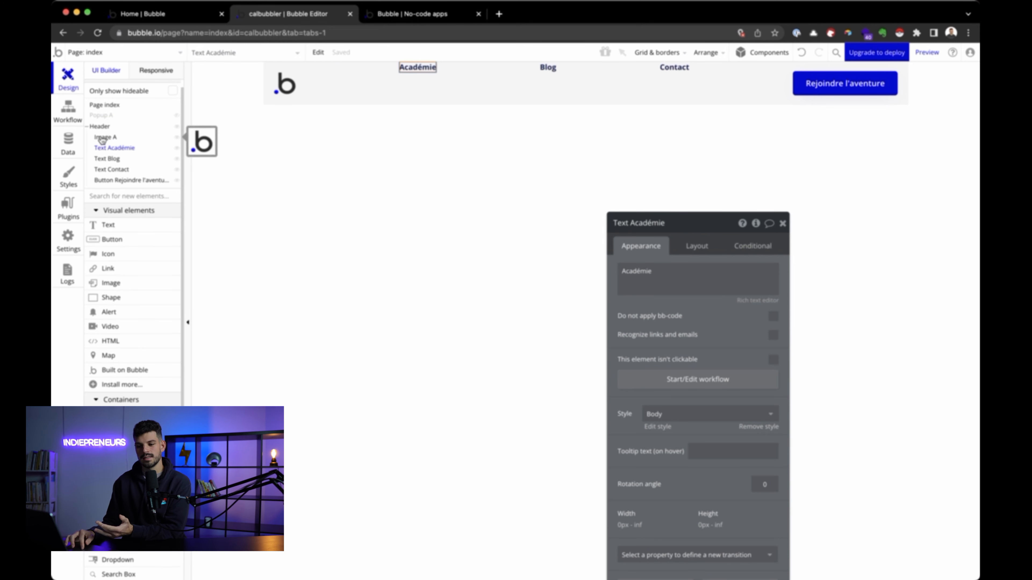
click(99, 127)
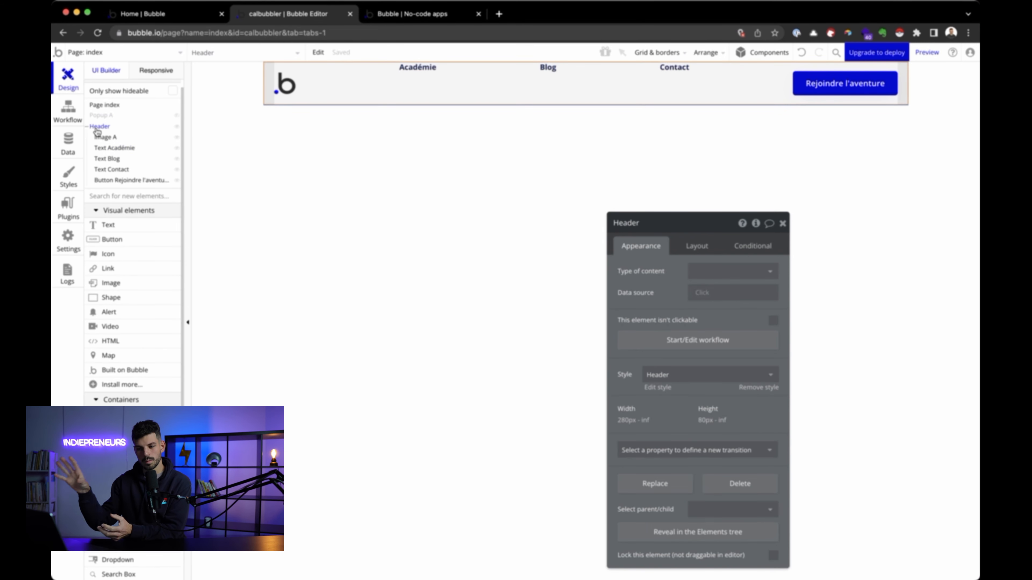
click(106, 137)
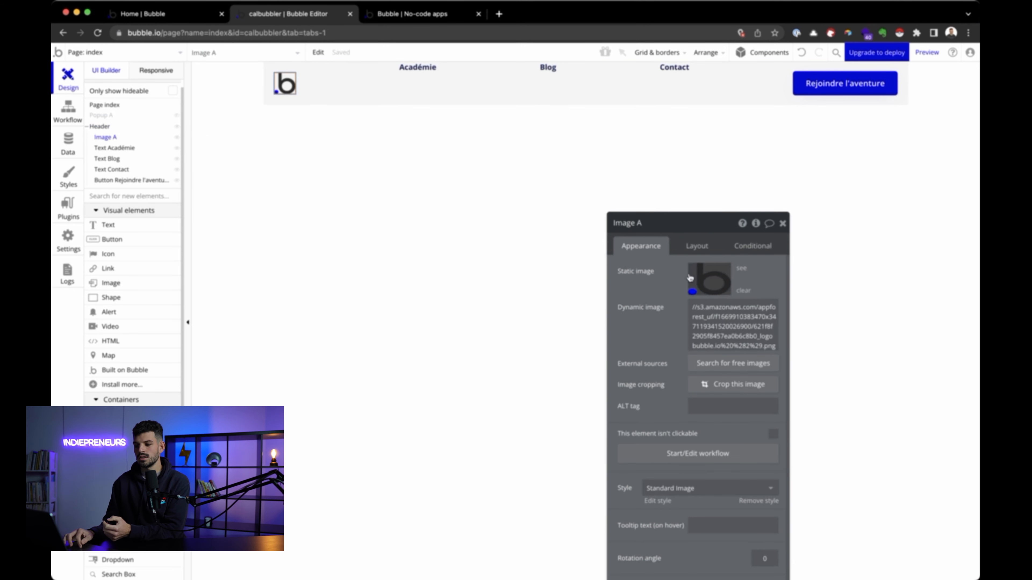
click(628, 224)
text(Logo)
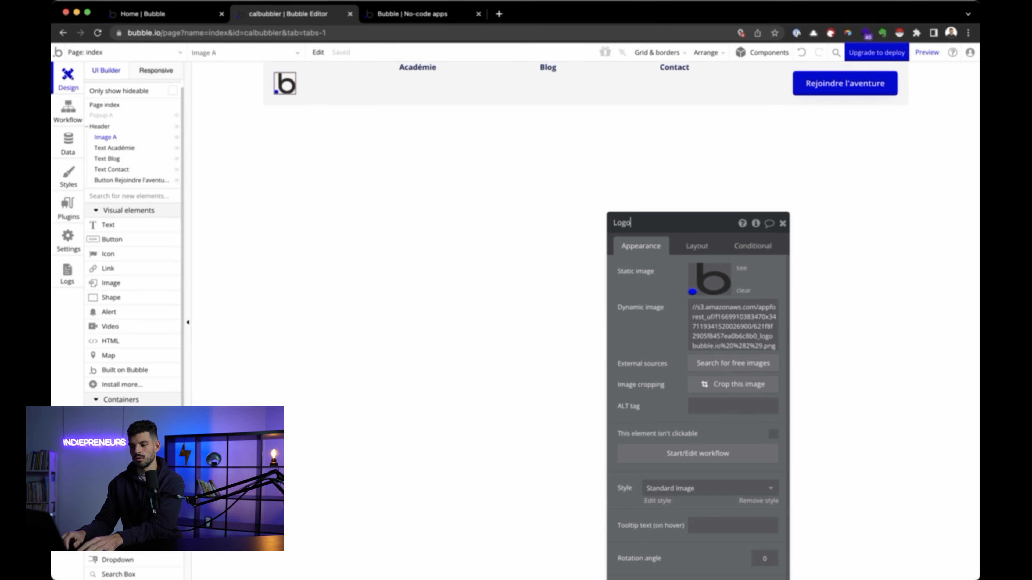
Step: Review the header's text elements and its button one after another in the elements tree
click(137, 152)
click(130, 161)
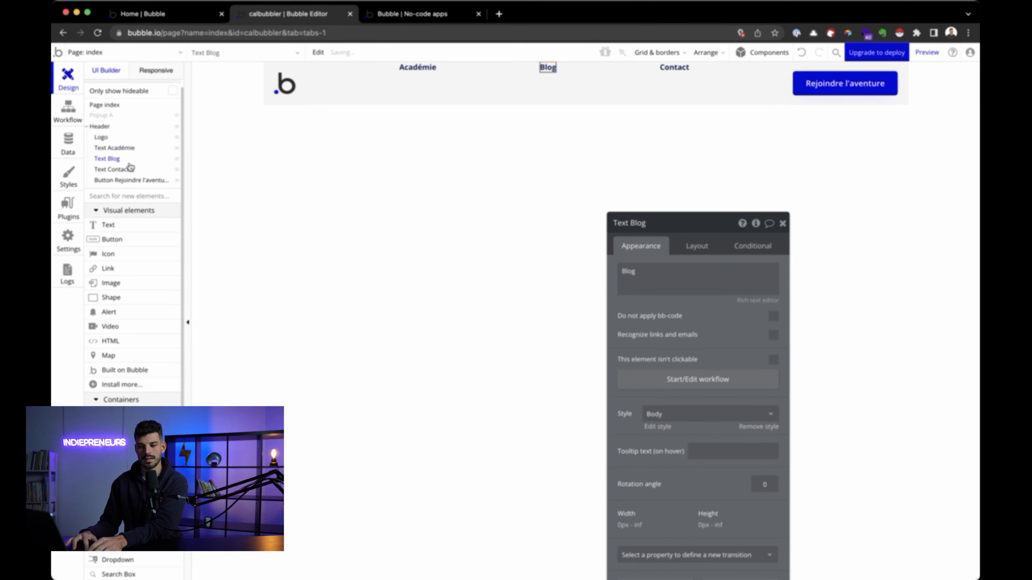
click(128, 171)
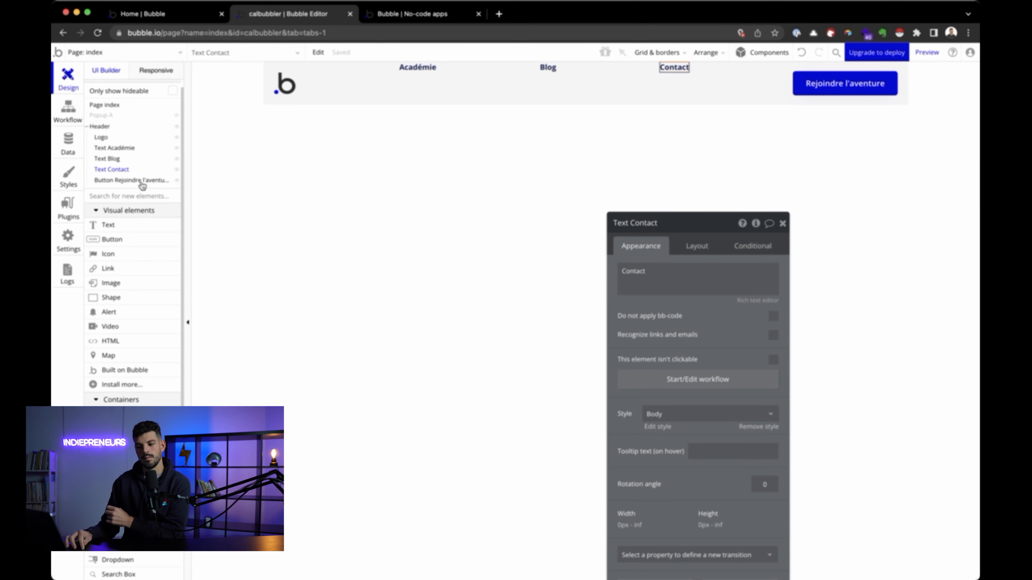
click(138, 182)
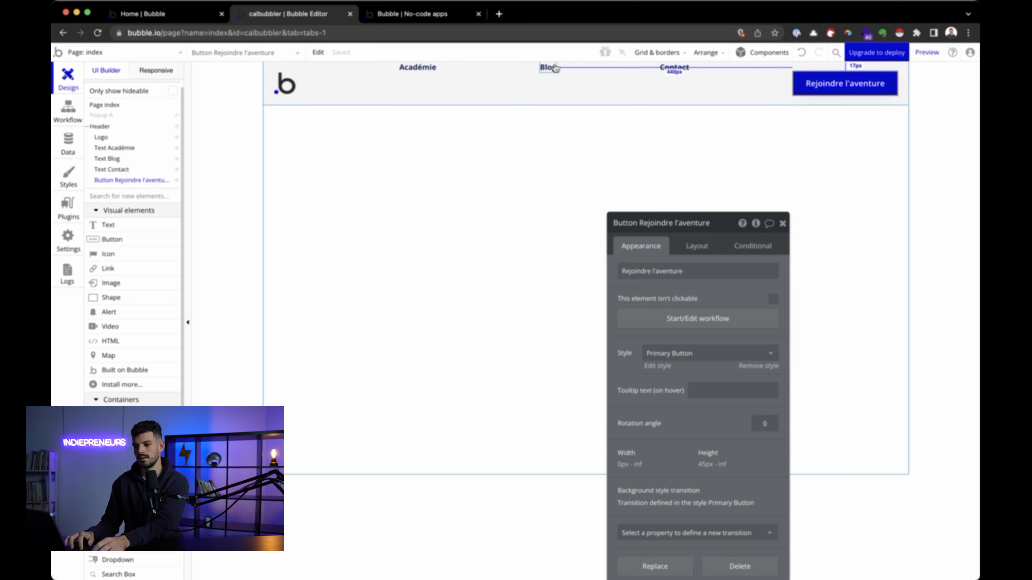
Step: Group the Académie, Blog and Contact texts in a Row container
click(426, 73)
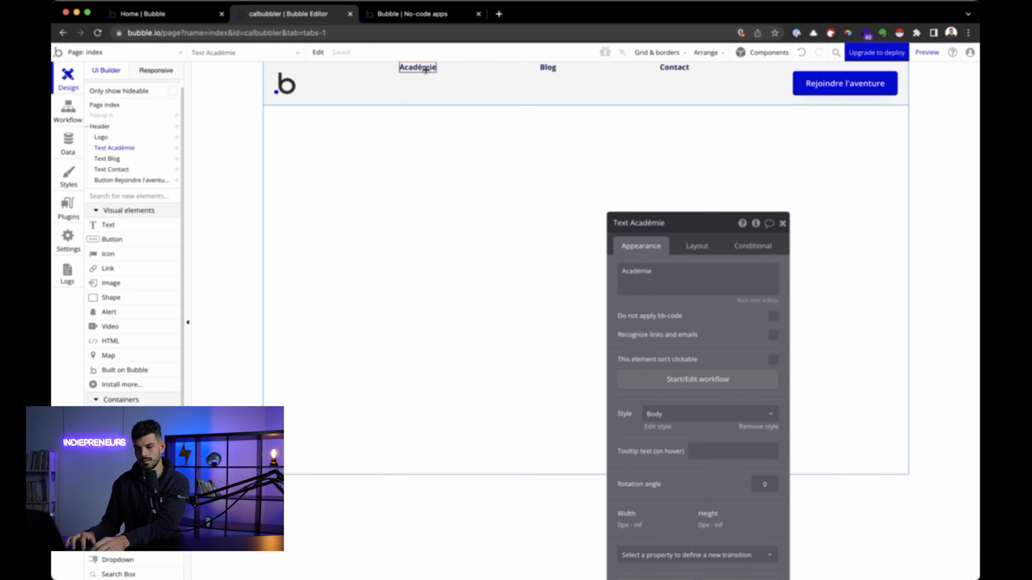
shift+click(544, 71)
shift+click(665, 71)
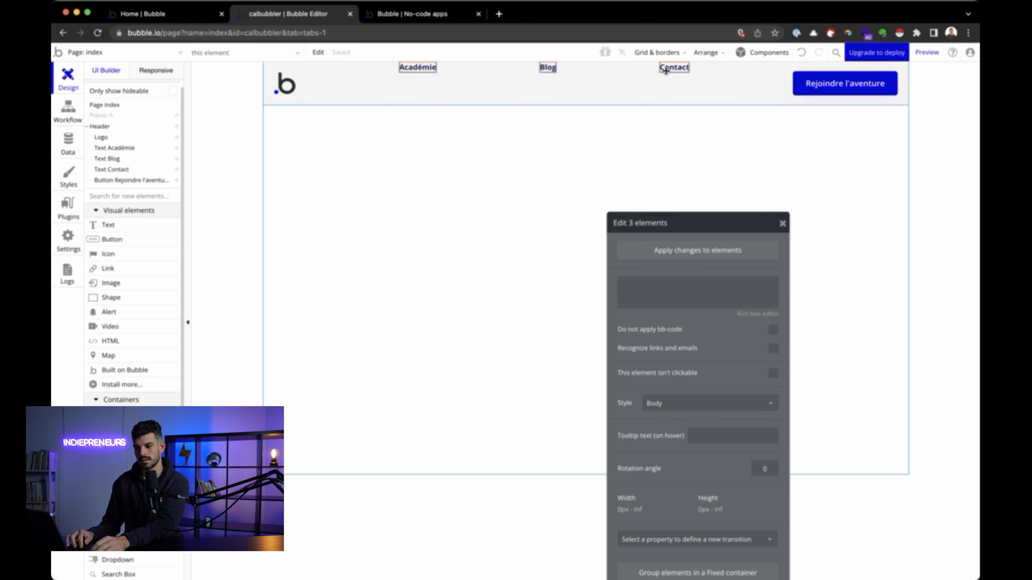
right_click(665, 70)
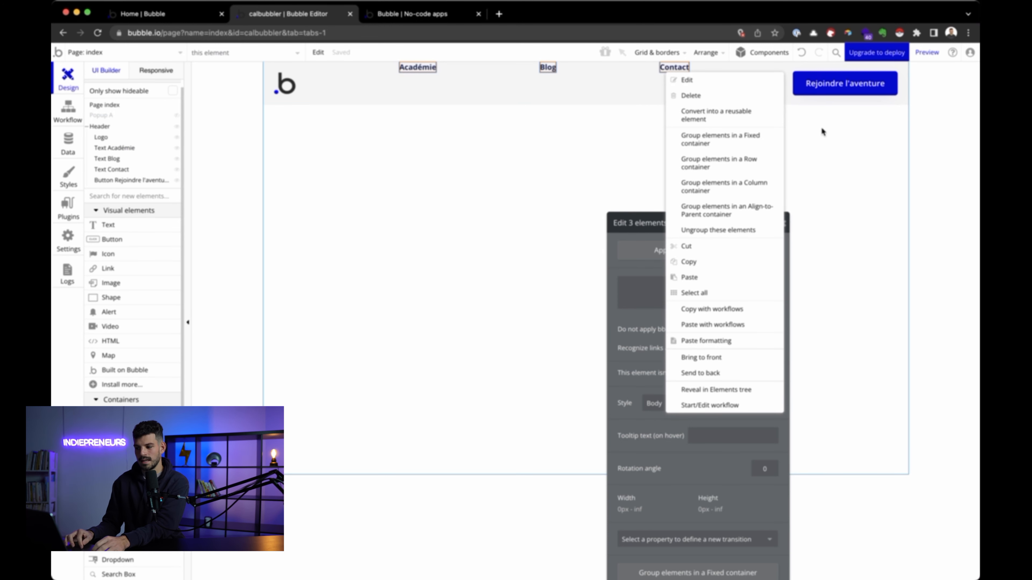
click(704, 163)
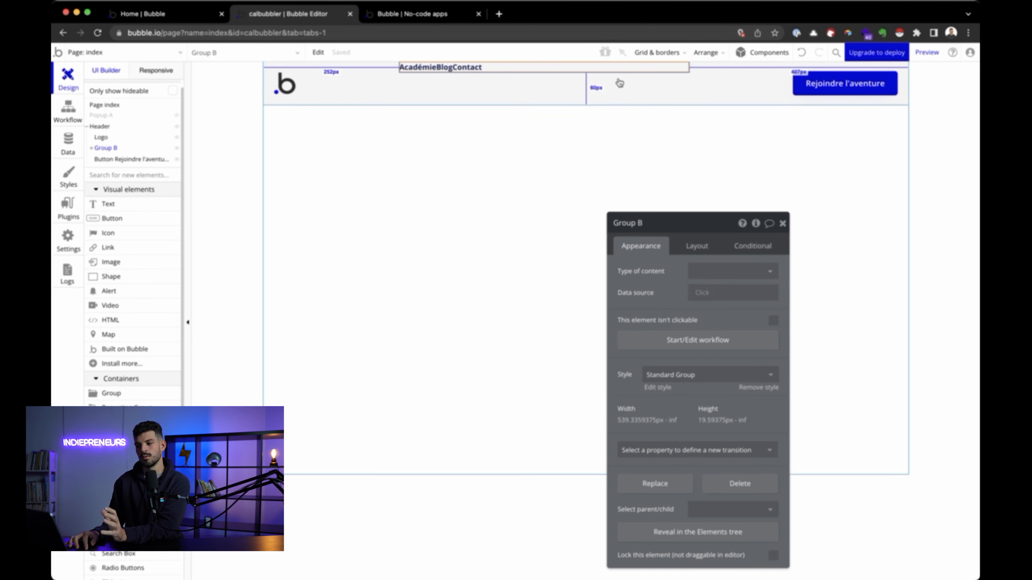
Step: Set the minimum width and minimum height of the group holding the Académie, Blog and Contact texts to 0
click(700, 245)
drag(703, 242, 738, 110)
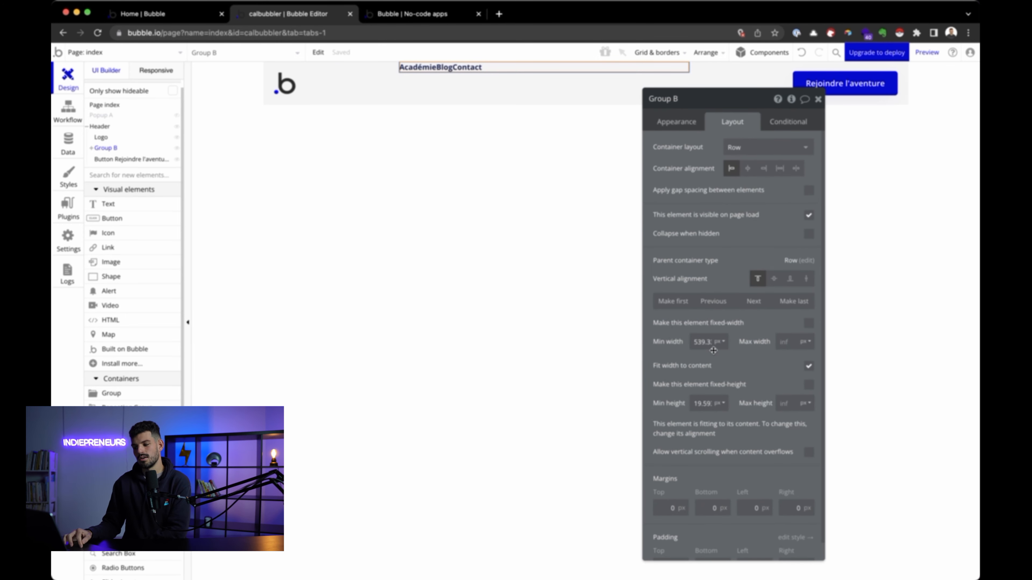
click(707, 337)
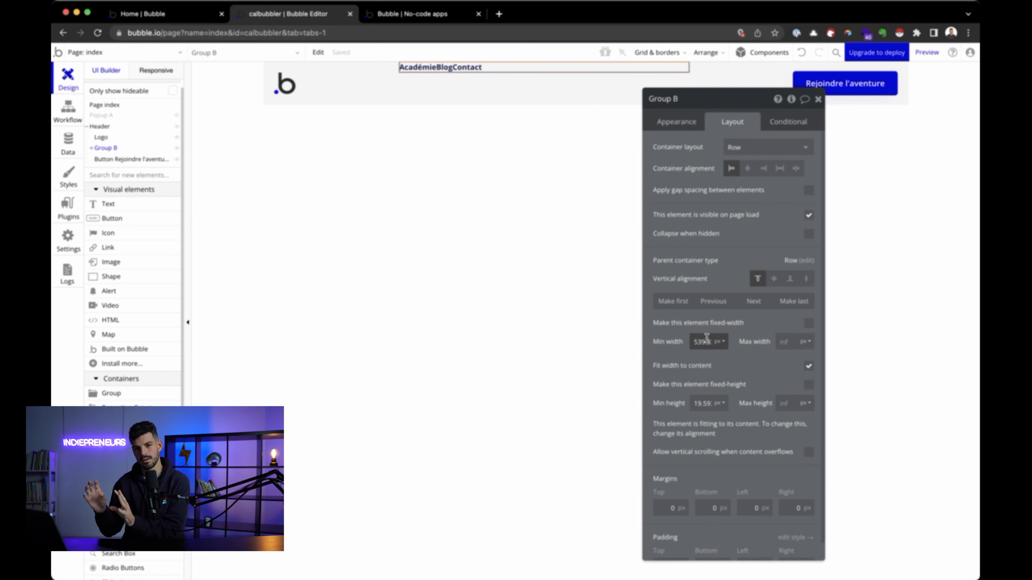
double_click(694, 345)
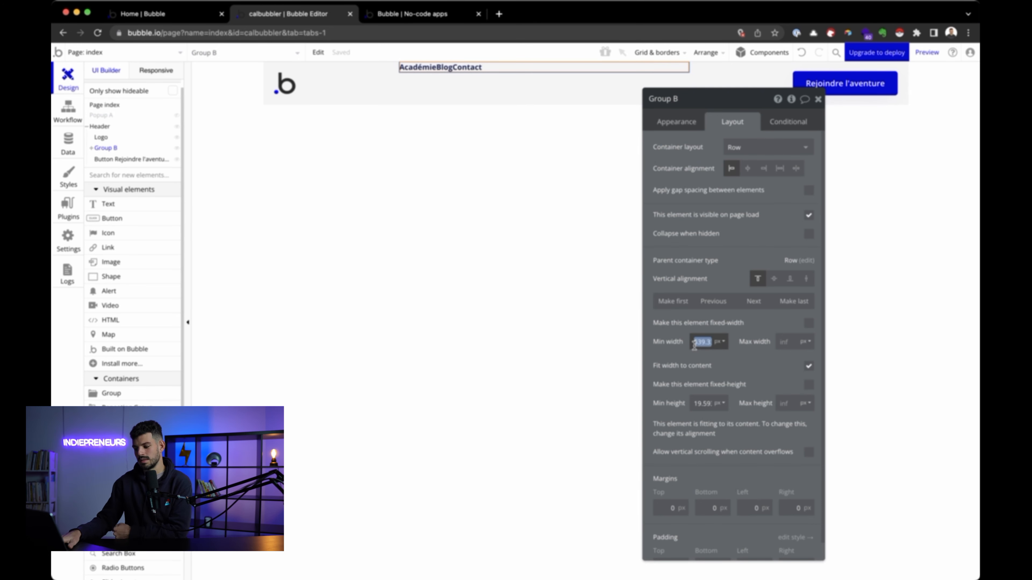
text(0)
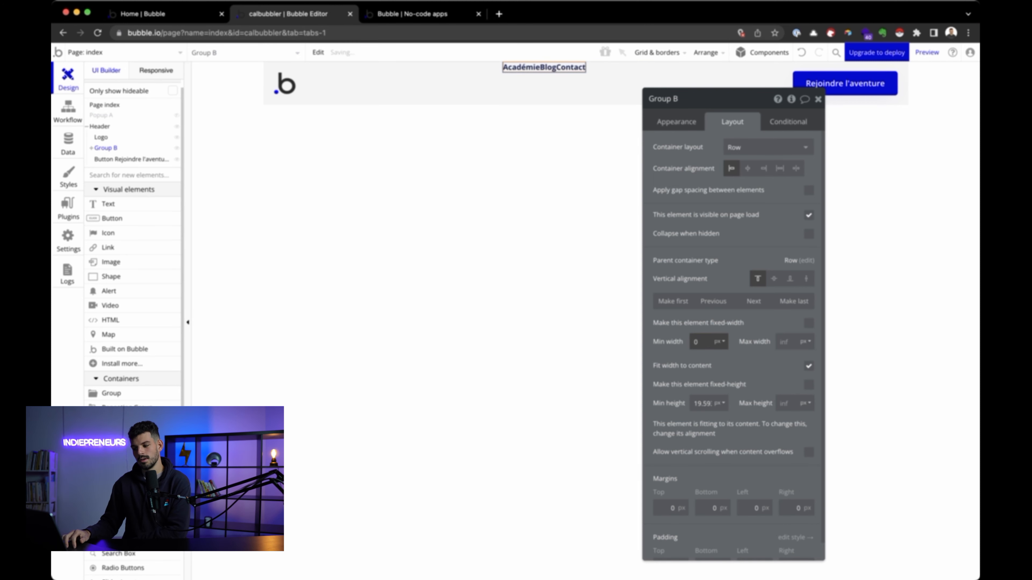
double_click(695, 404)
key(BackSpace)
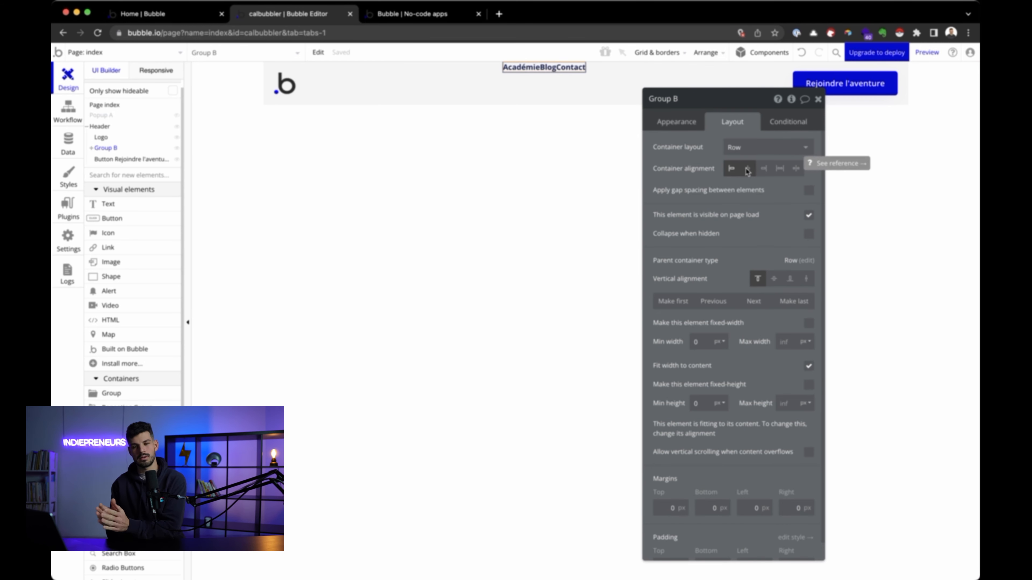
Step: Apply gap spacing between the elements of the navigation text group, with a column gap of 15 px
click(808, 190)
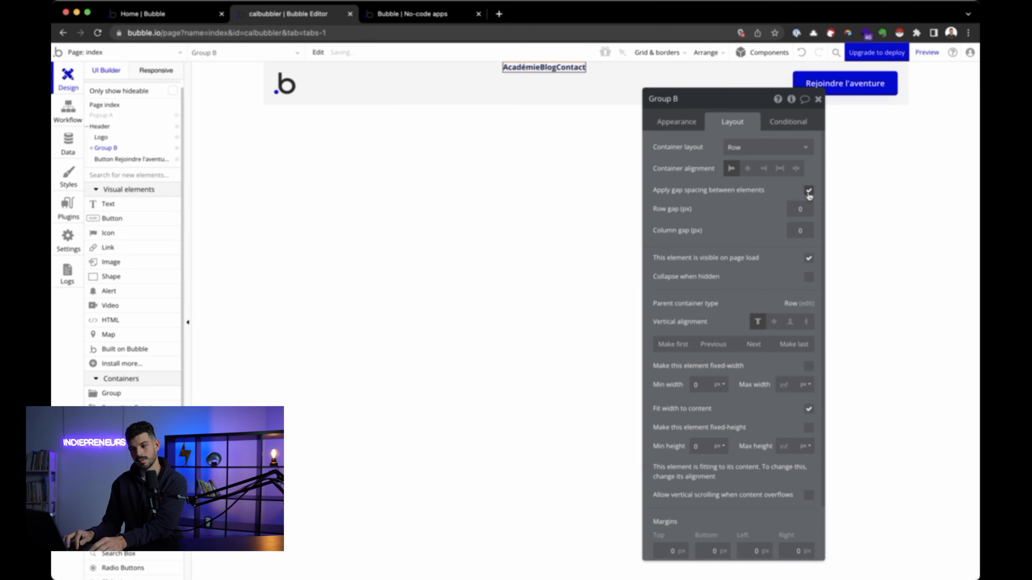
click(792, 235)
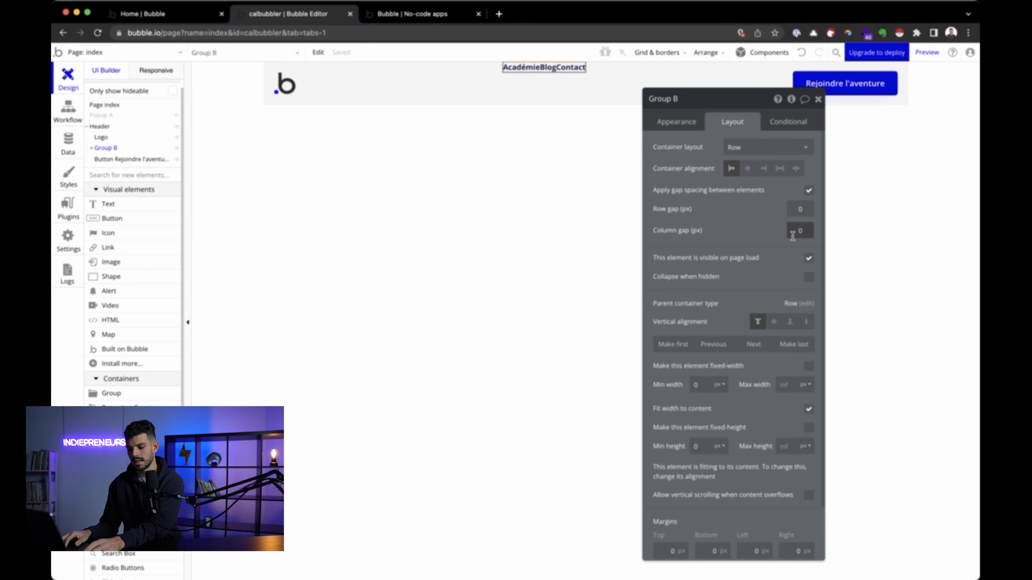
text(10)
click(750, 226)
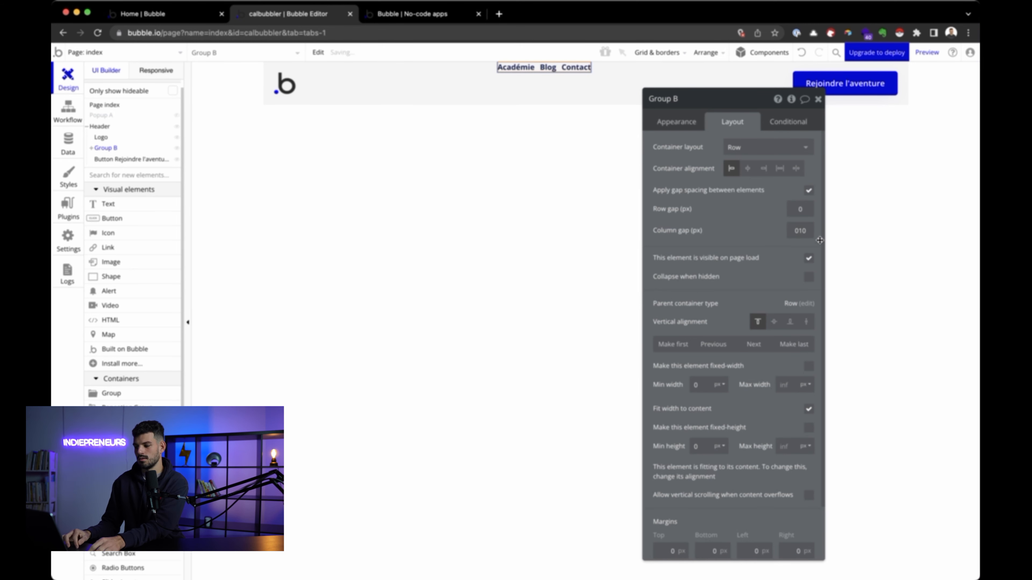
double_click(795, 232)
text(15)
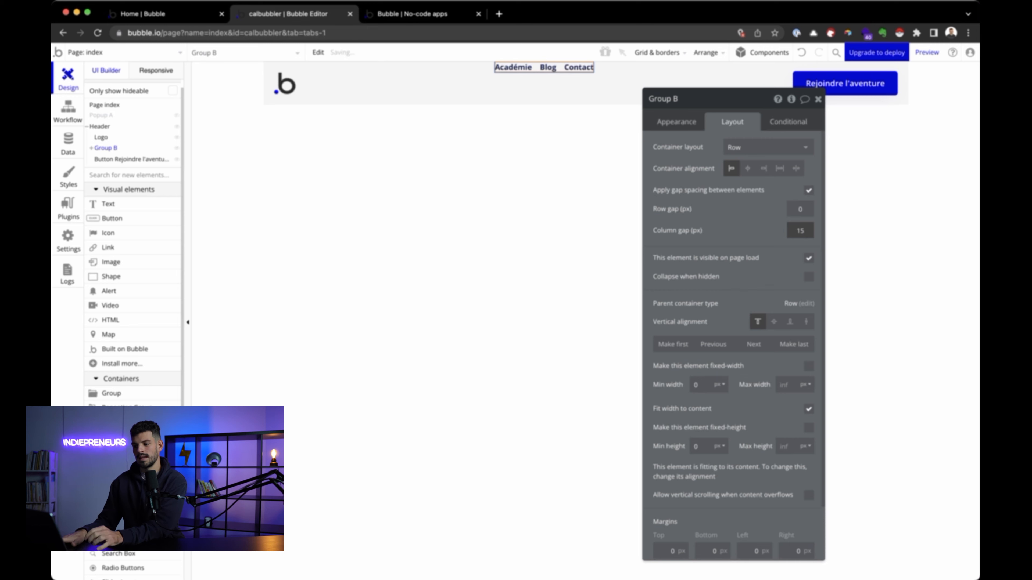
click(495, 169)
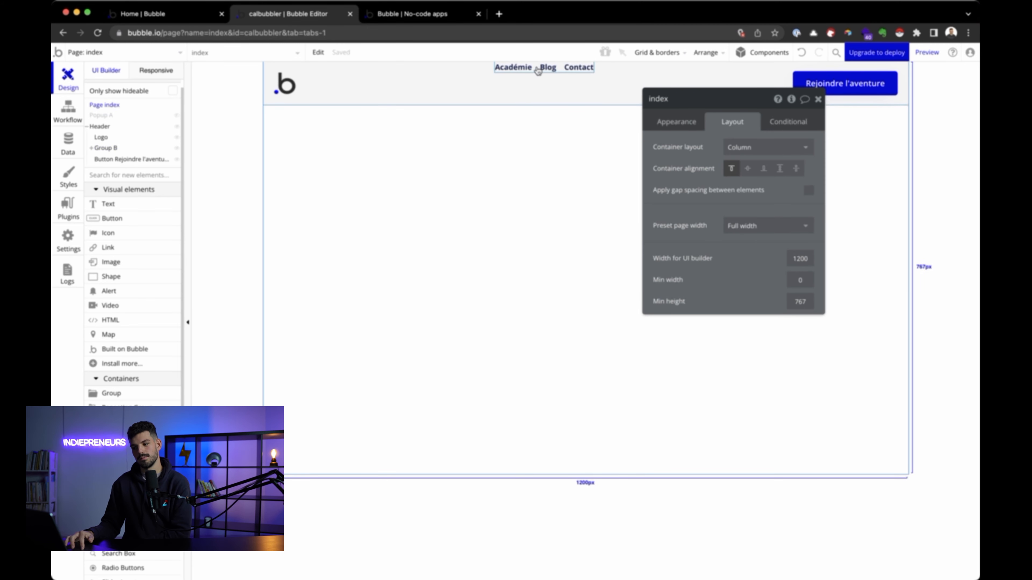
Step: Compare the layout settings of the header, logo and button, and vertically centre the navigation text group in the header
click(546, 67)
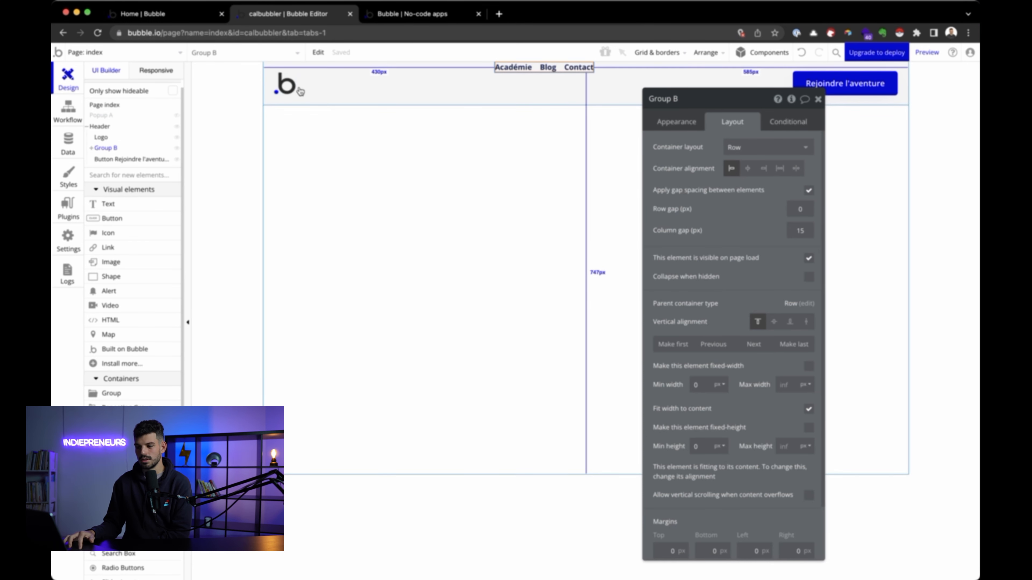
click(287, 90)
click(896, 102)
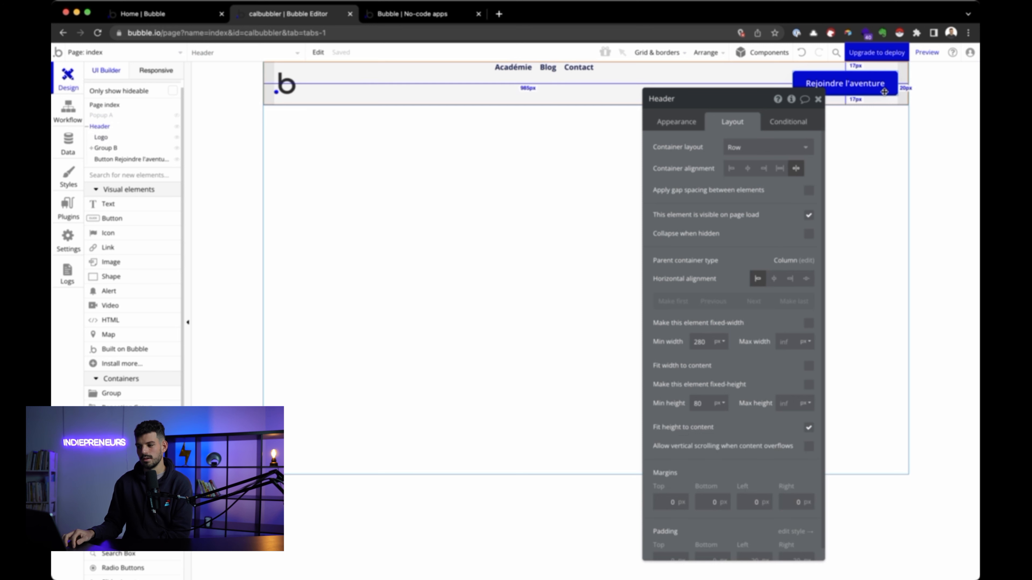
click(283, 83)
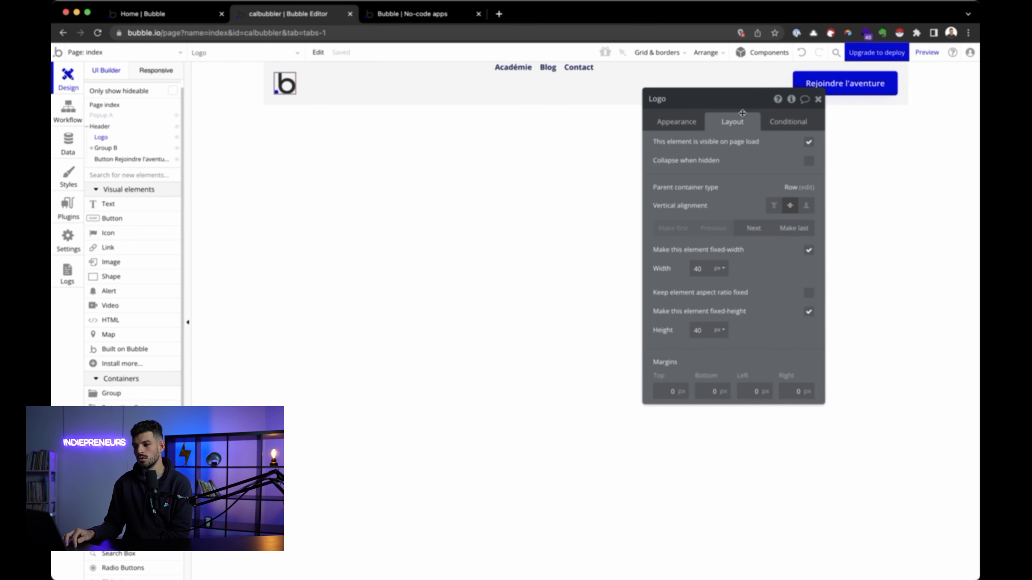
click(837, 92)
drag(774, 101, 776, 174)
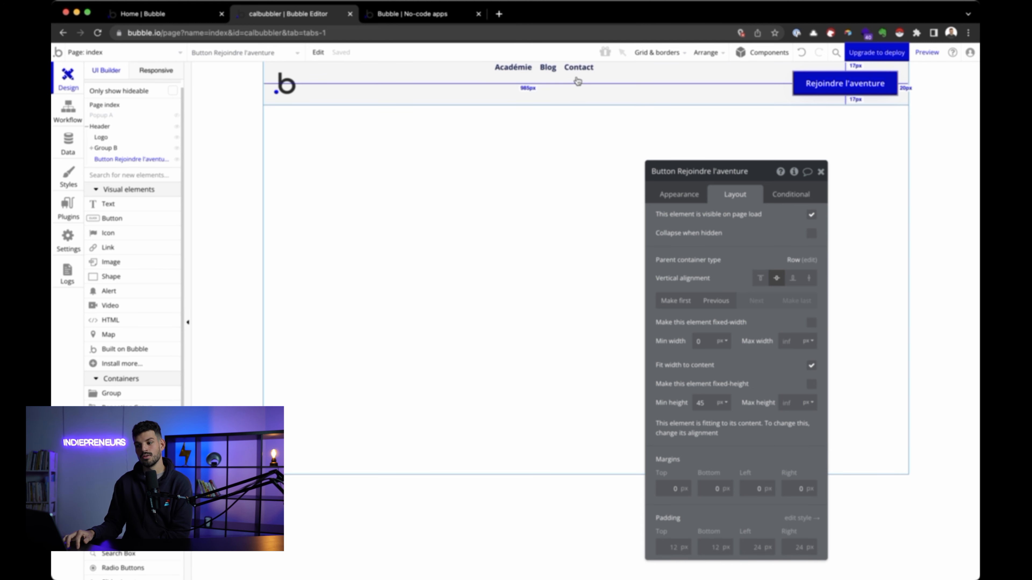
click(564, 75)
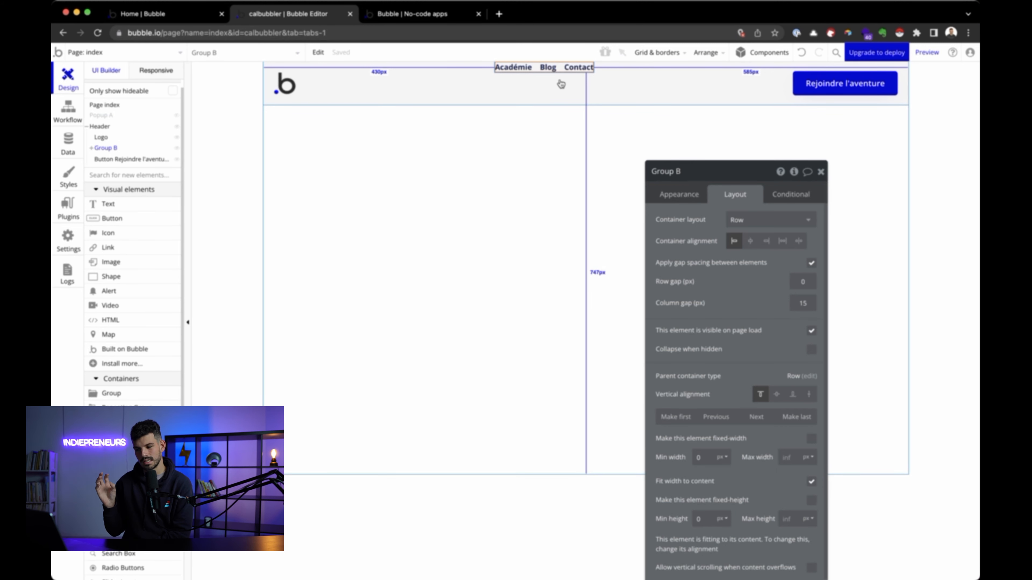
click(776, 394)
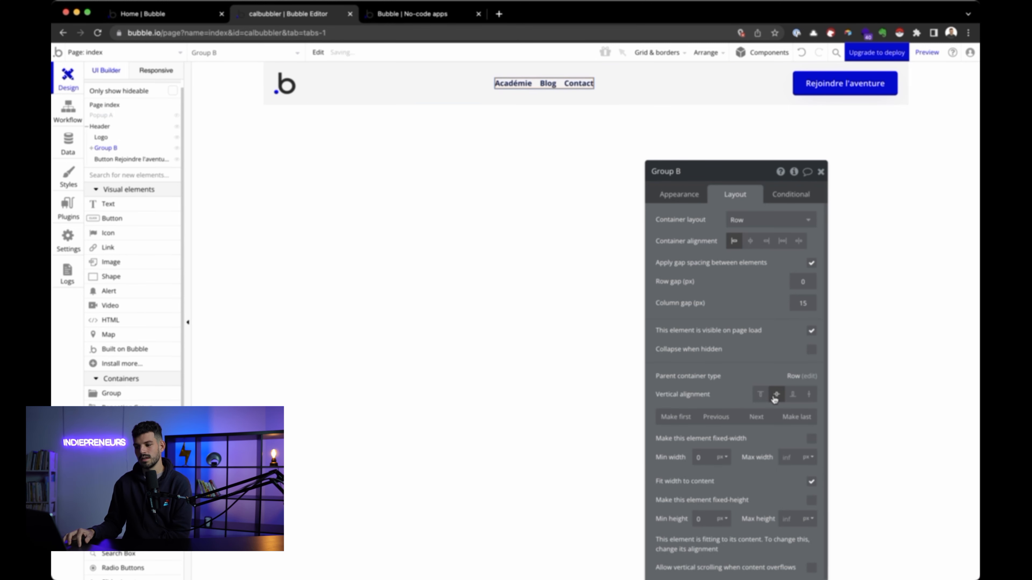
click(380, 383)
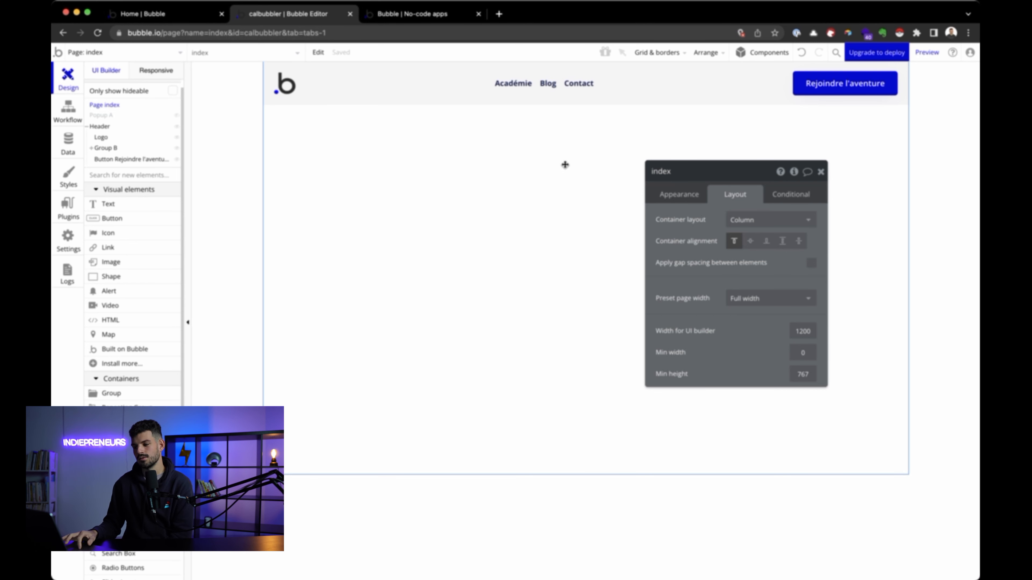
Step: Duplicate the whole Header and set the copy's minimum height to 600 px
click(536, 87)
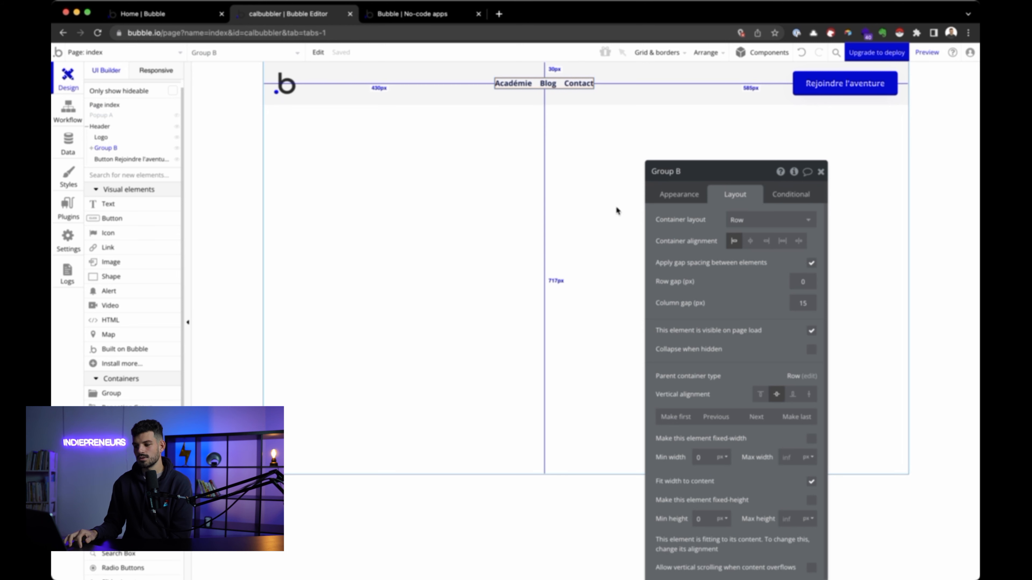
click(422, 100)
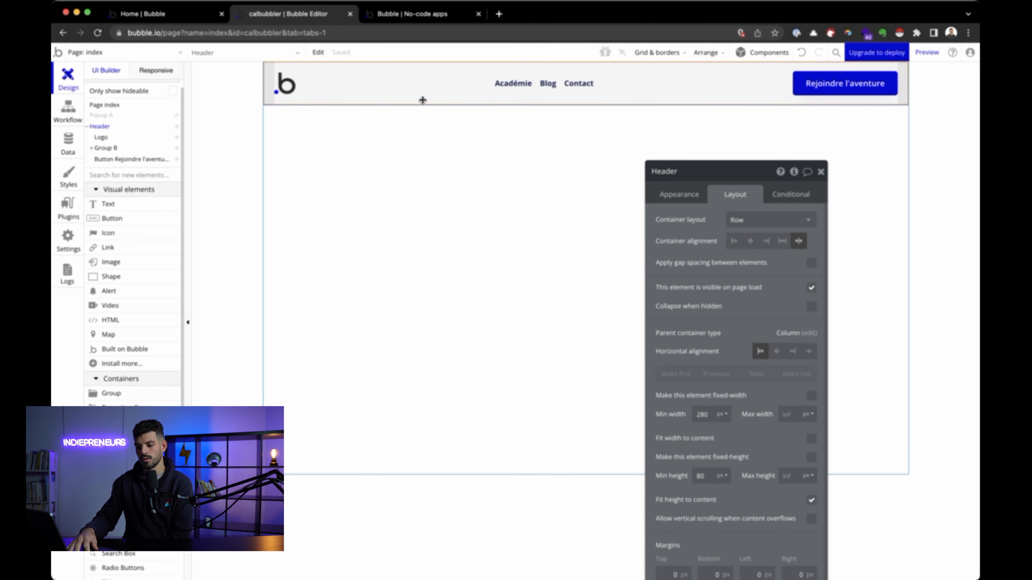
key(super+d)
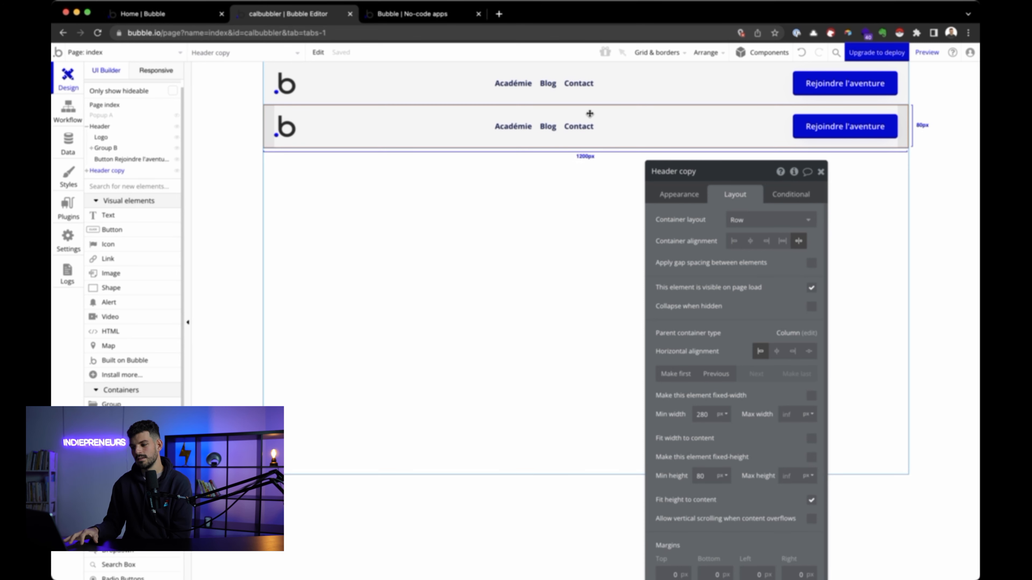
double_click(708, 481)
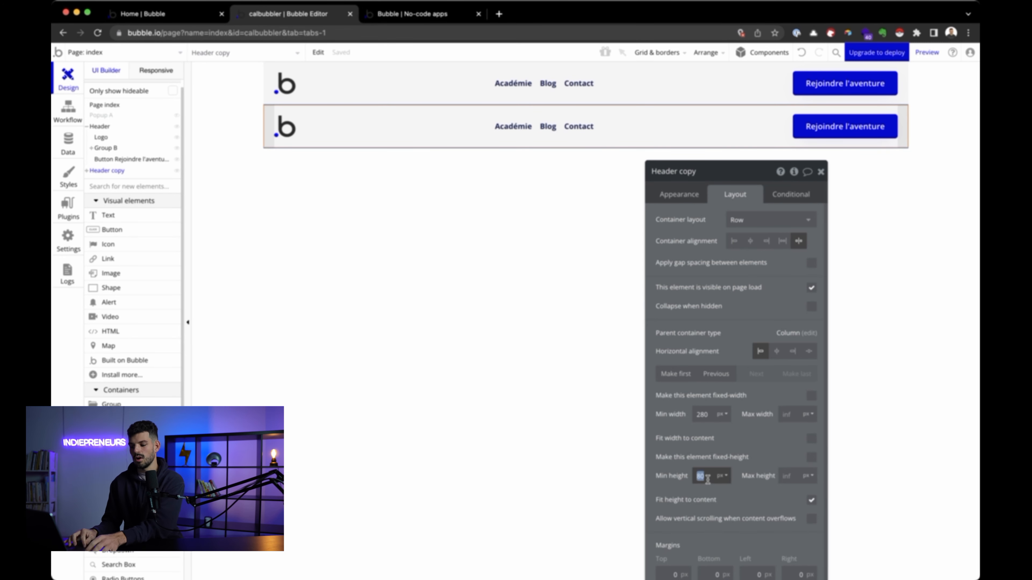
text(400)
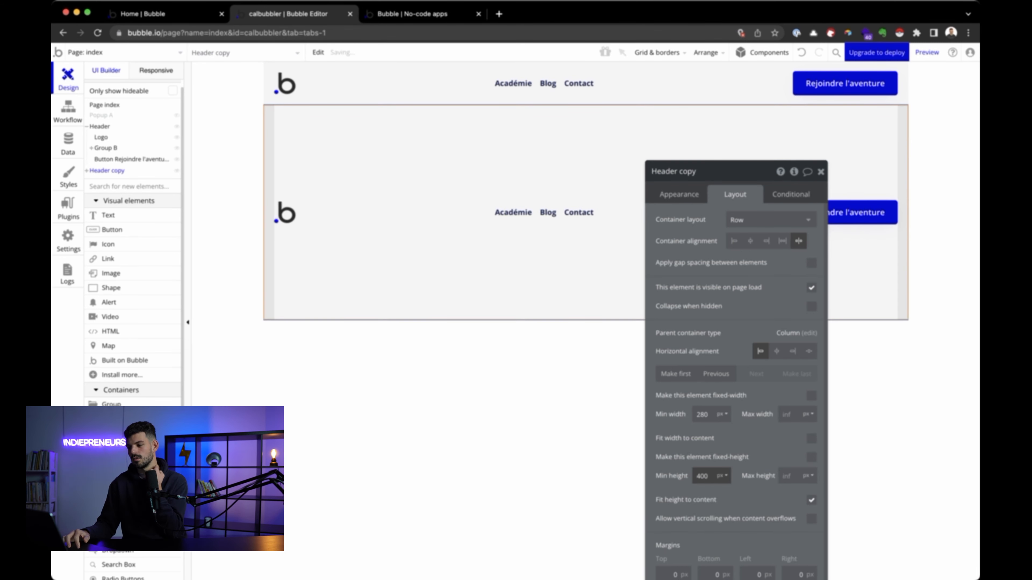
double_click(708, 473)
text(6)
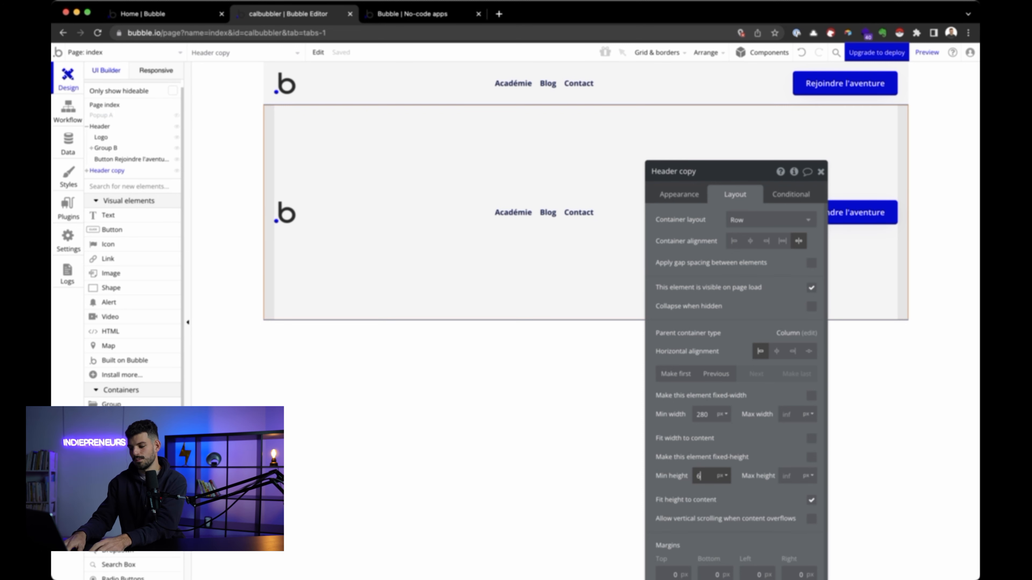
text(00)
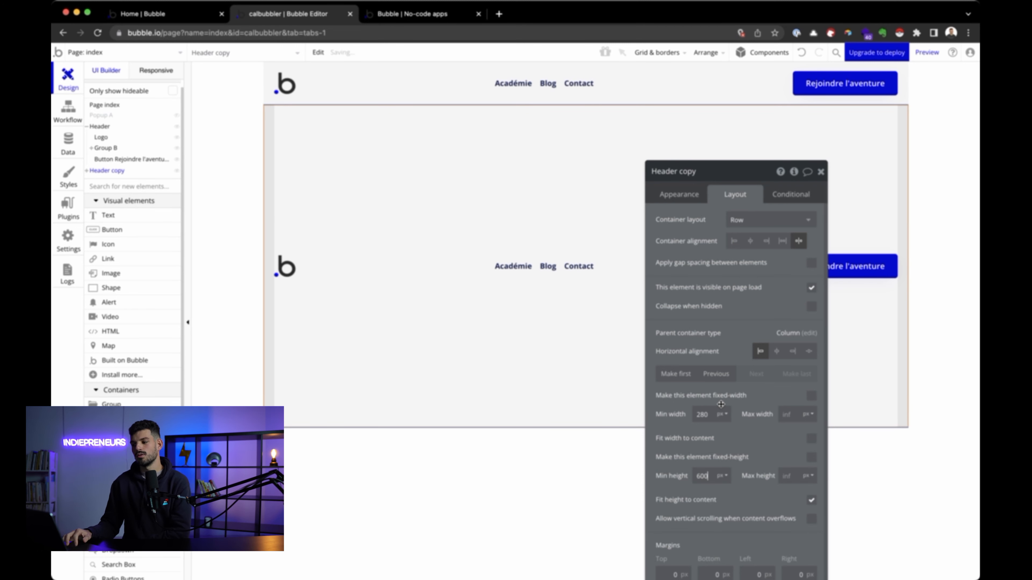
Step: Delete the navigation text group, the "Rejoindre l'aventure" button and the logo from the header copy, keeping the empty container
click(558, 268)
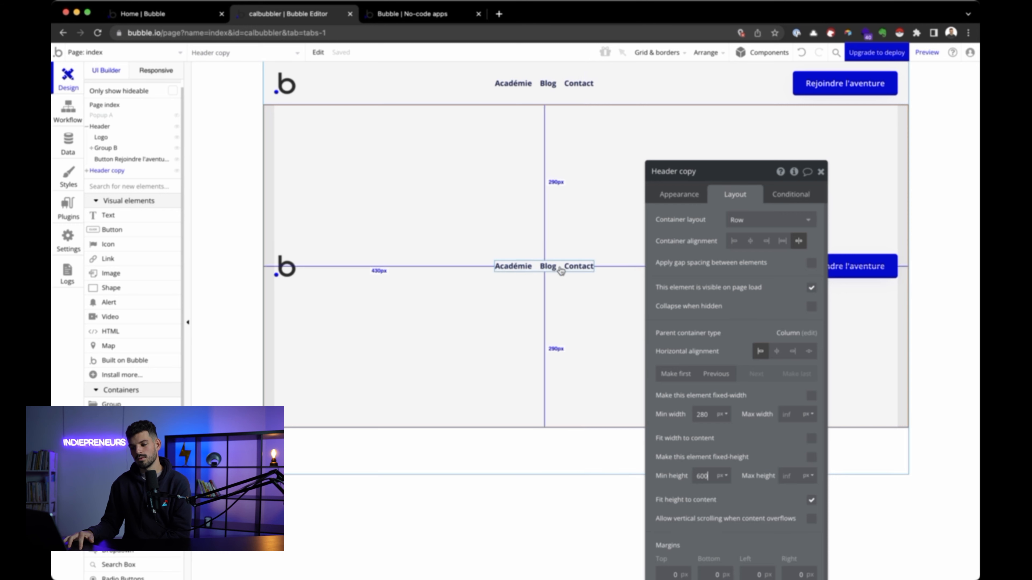
key(Delete)
click(859, 276)
key(Delete)
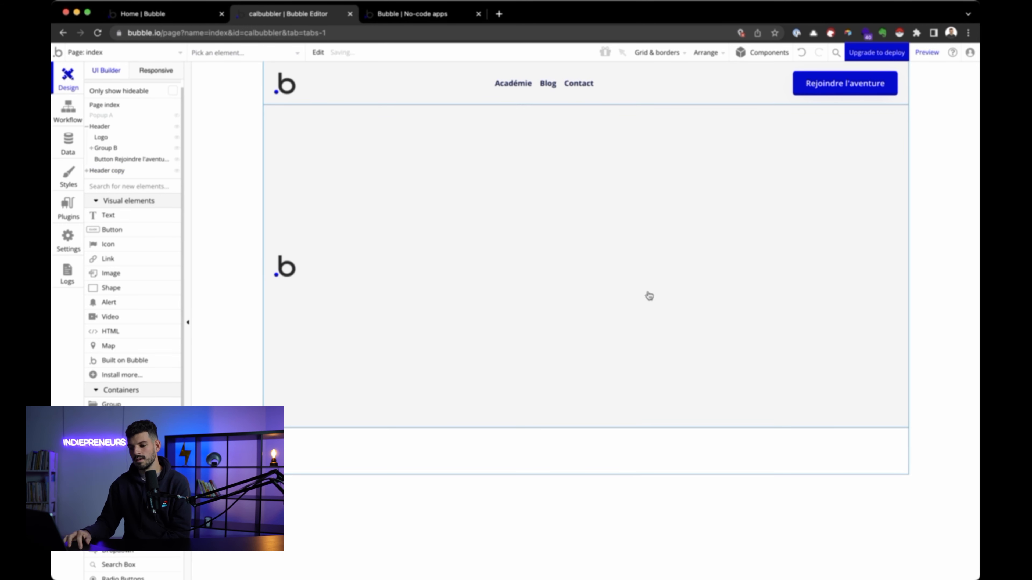
click(305, 273)
key(Delete)
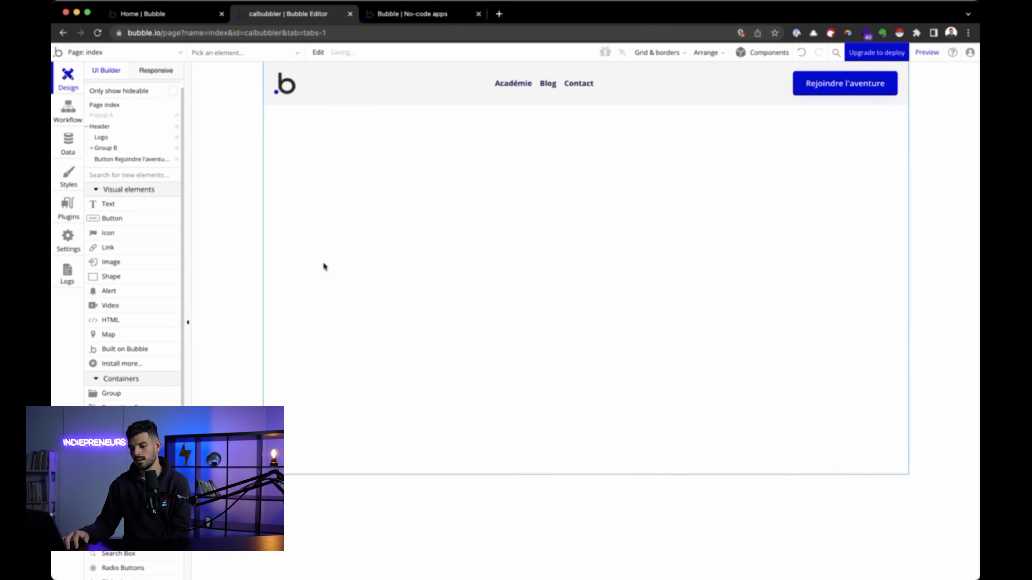
key(ctrl+z)
click(283, 269)
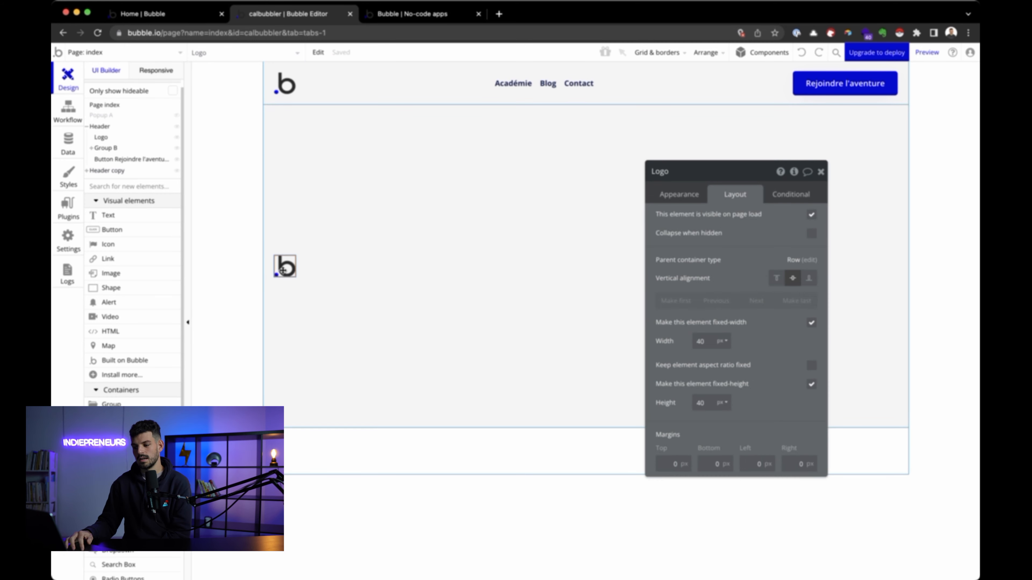
key(Delete)
Step: Change the header copy's flat background color to white, #FFFFFF
click(409, 270)
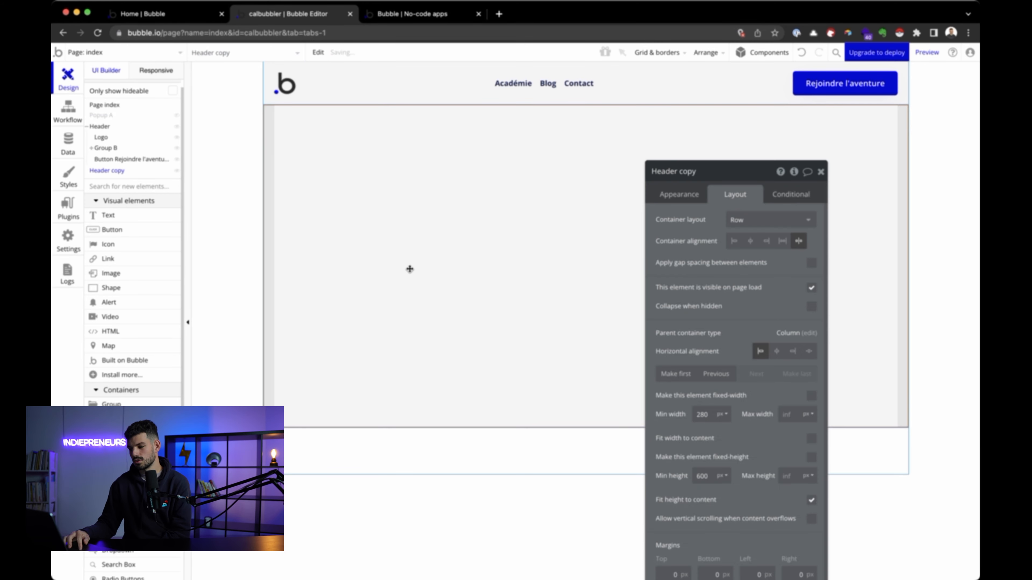
click(690, 194)
click(797, 337)
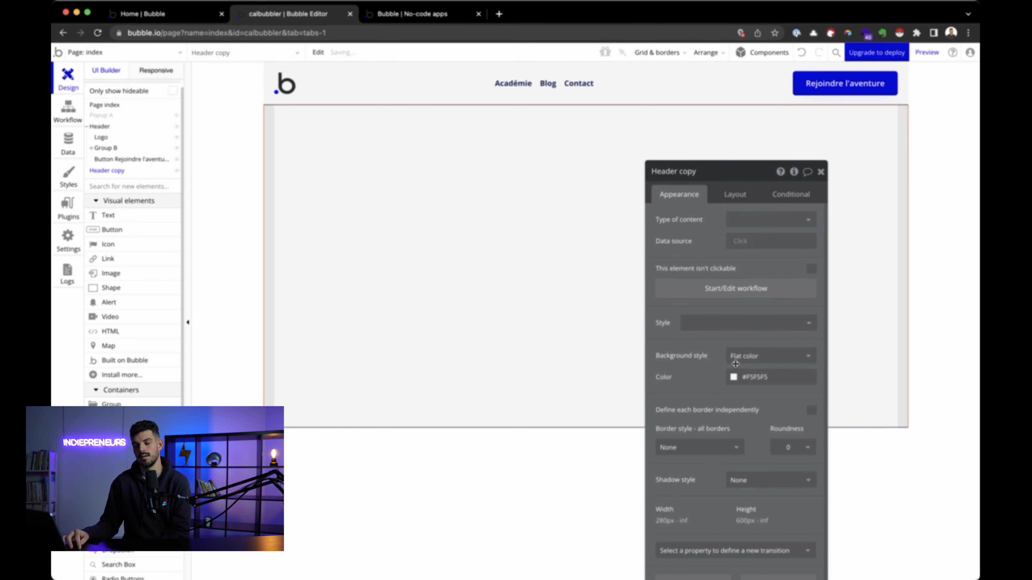
click(735, 377)
click(727, 386)
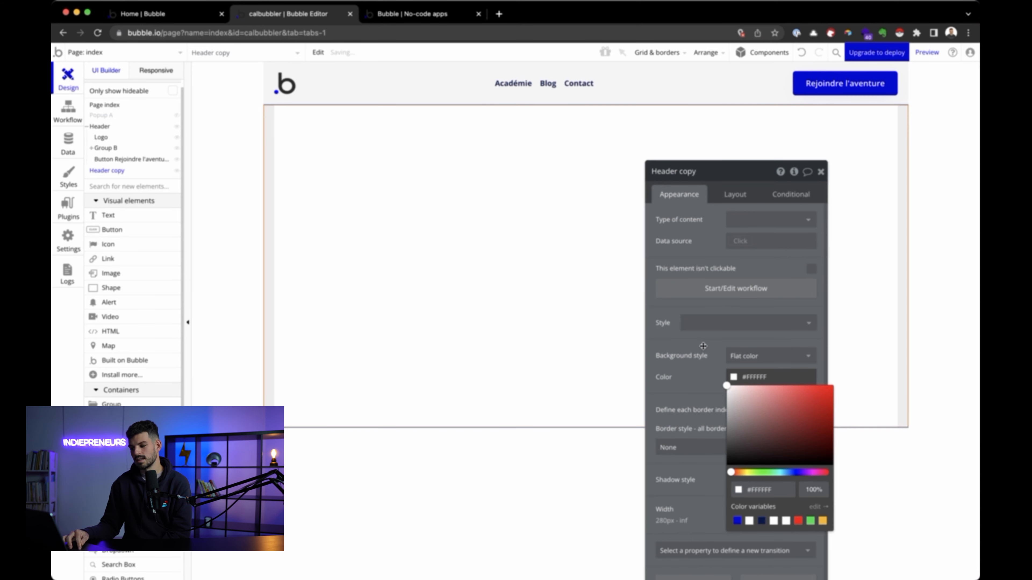
click(590, 322)
click(959, 197)
click(640, 230)
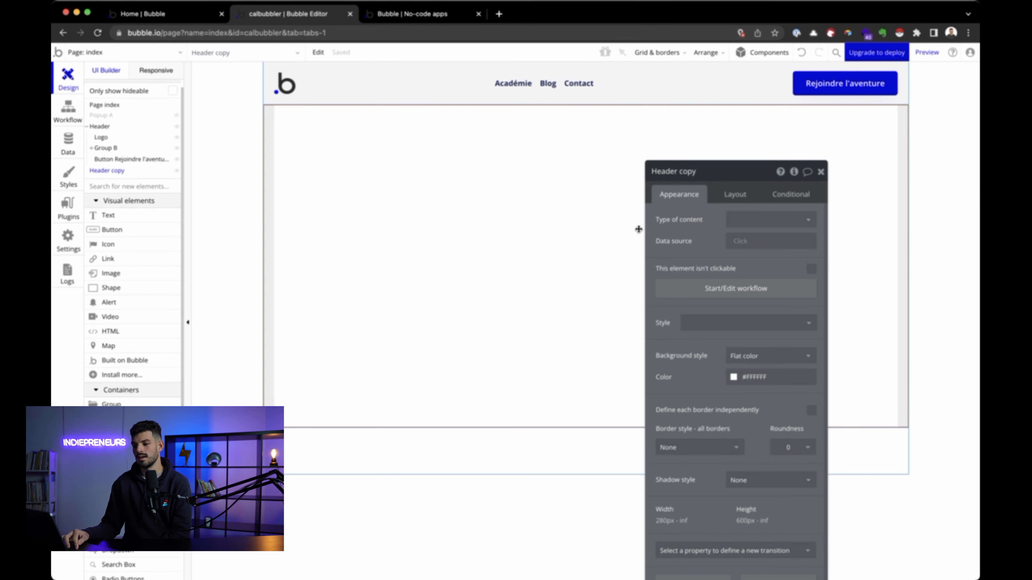
Step: Place an image inside the white header copy container and fix its height at 100%
click(820, 171)
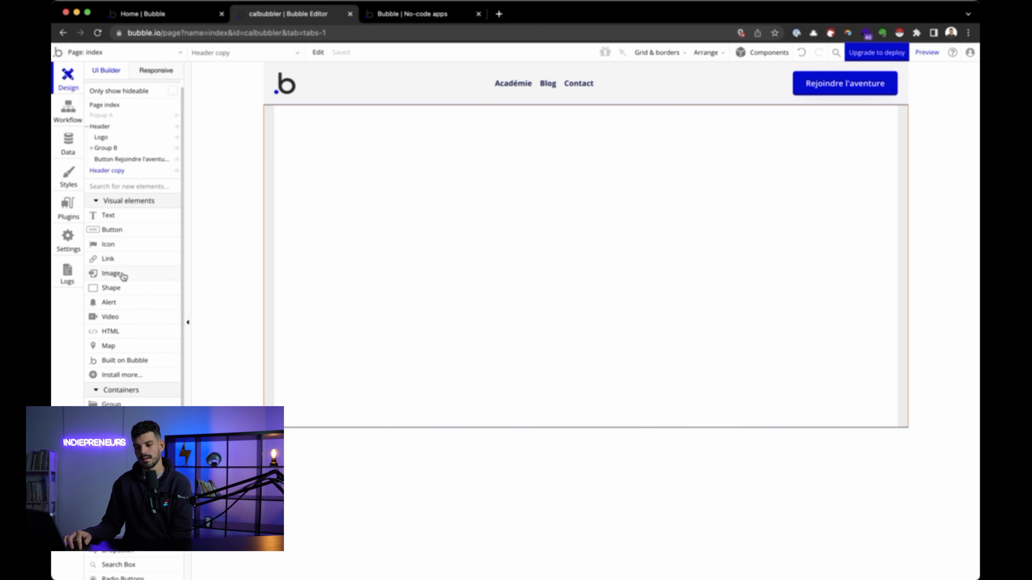
drag(122, 275, 542, 245)
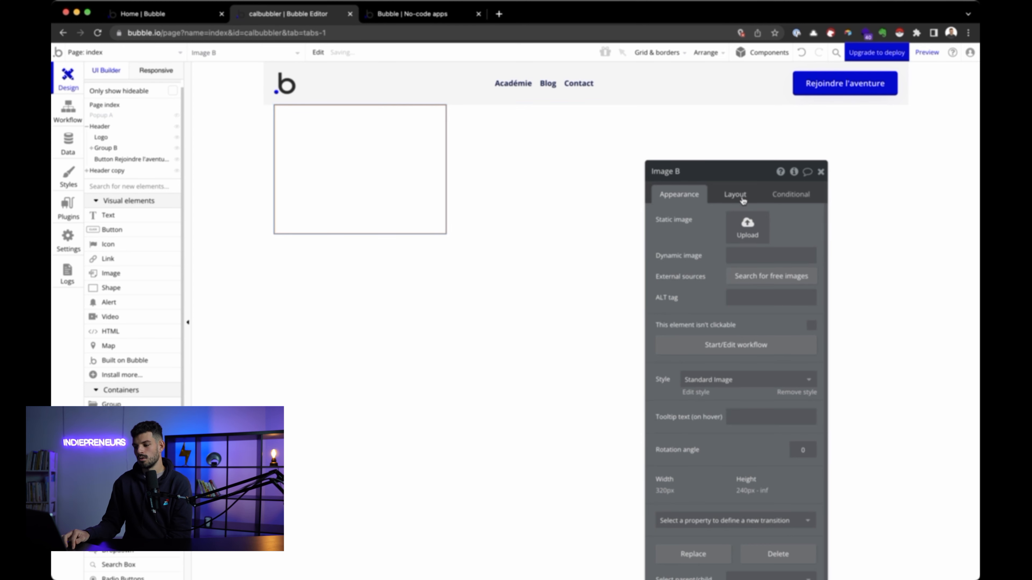
click(735, 194)
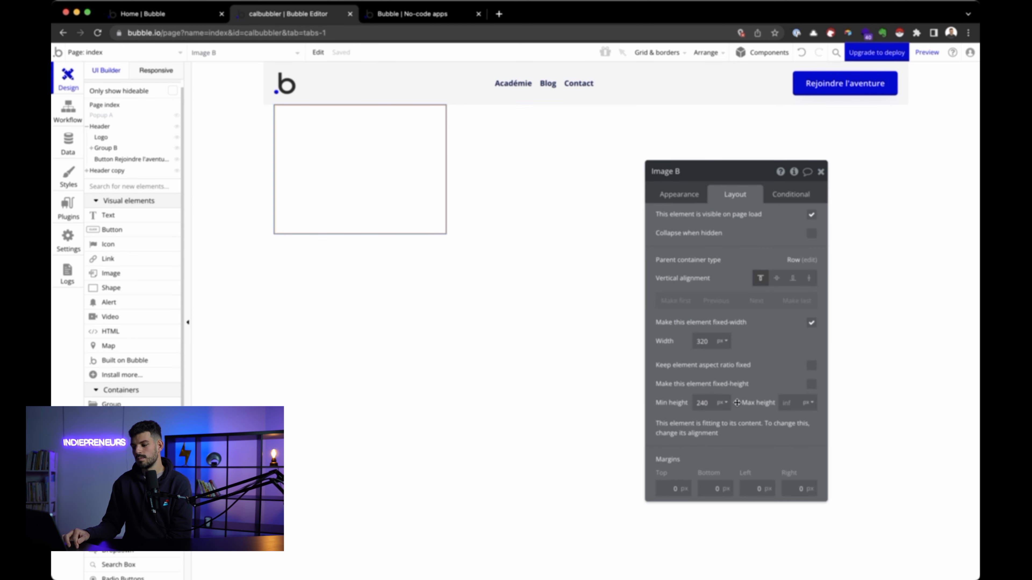
click(811, 384)
click(722, 402)
click(721, 426)
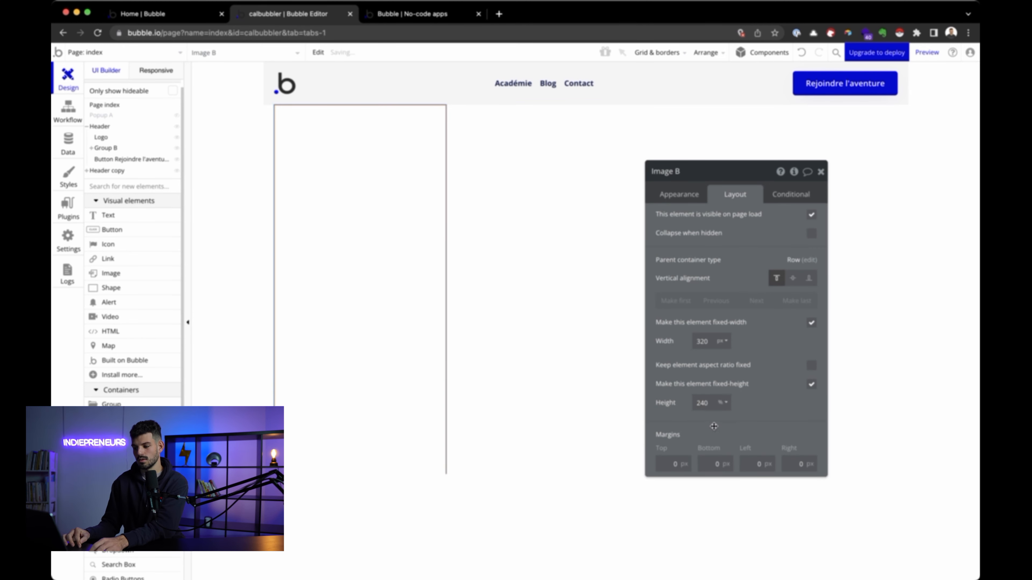
double_click(703, 402)
text(100)
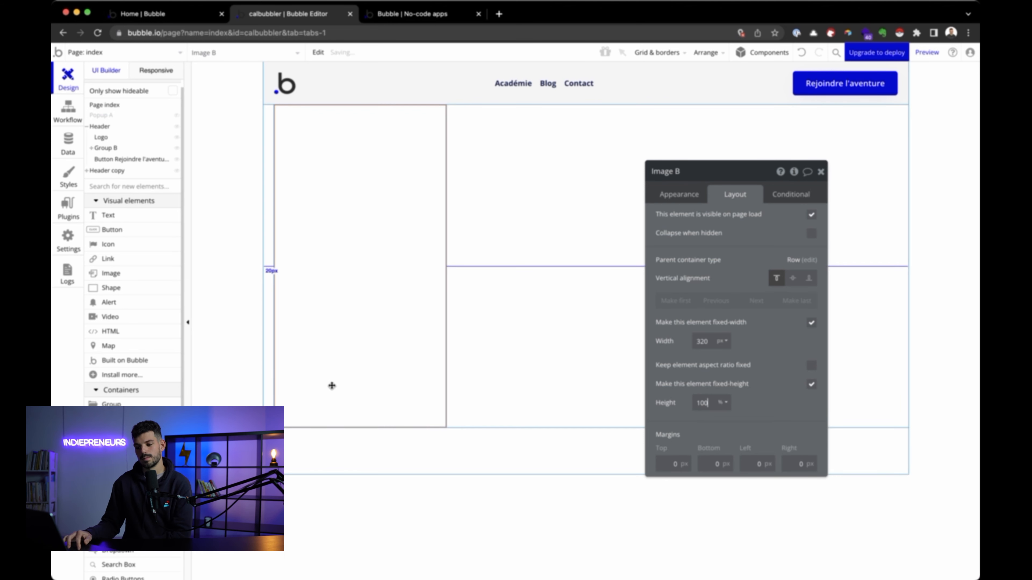
Step: Turn off the image's fixed width and give it a minimum width of 0 px and a maximum width of 50%
click(509, 394)
click(334, 196)
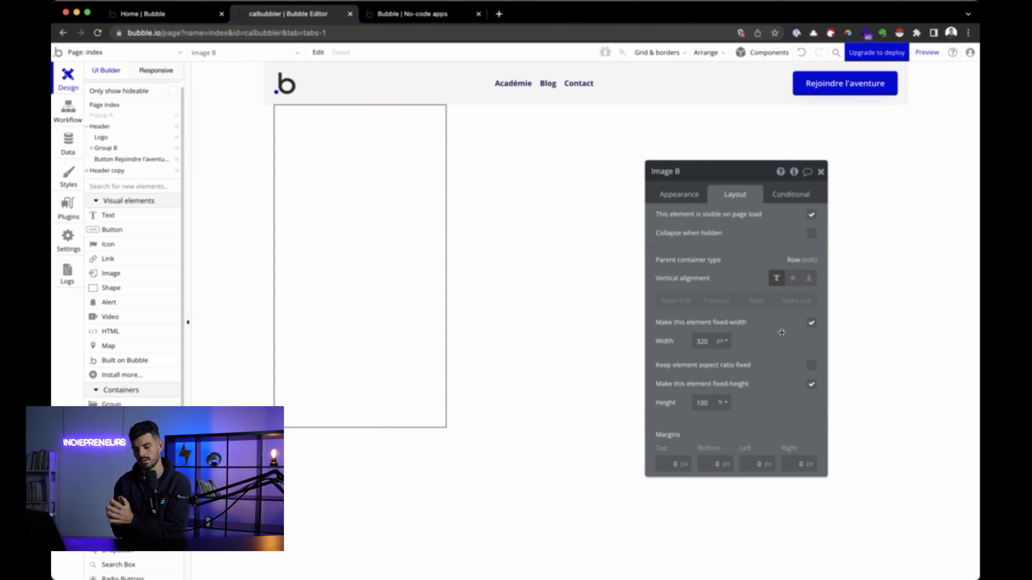
click(724, 342)
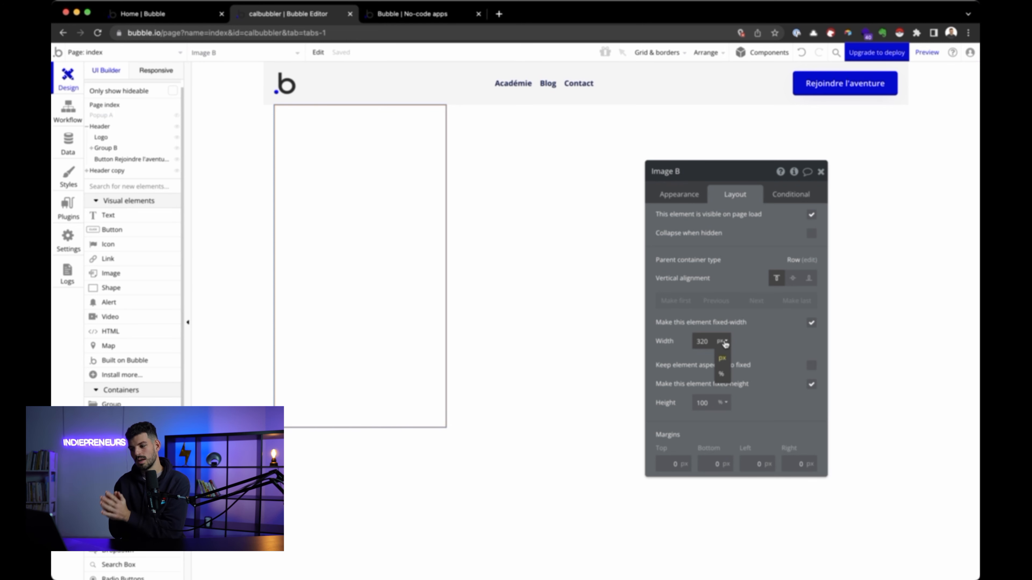
click(811, 322)
click(790, 341)
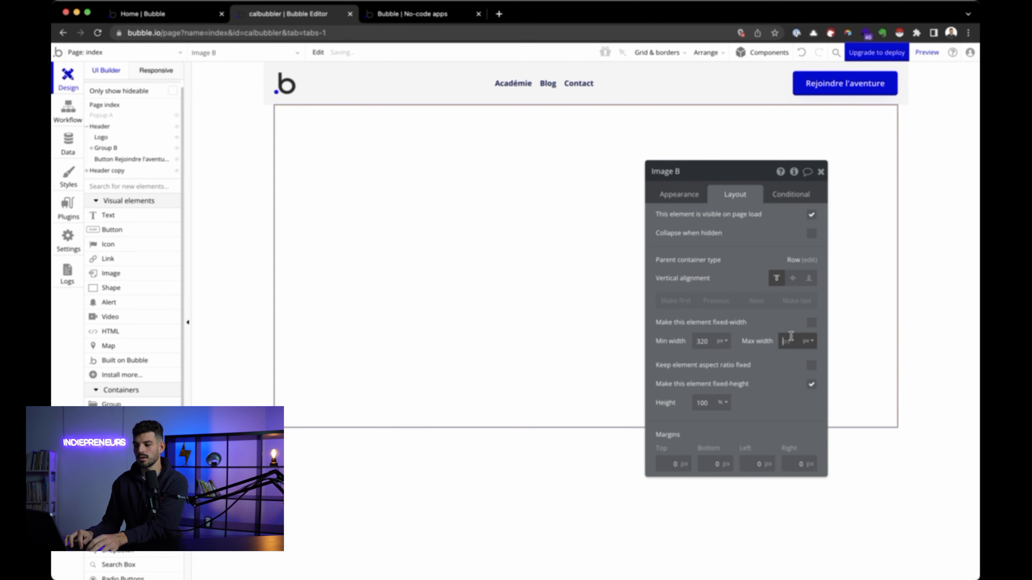
text(50)
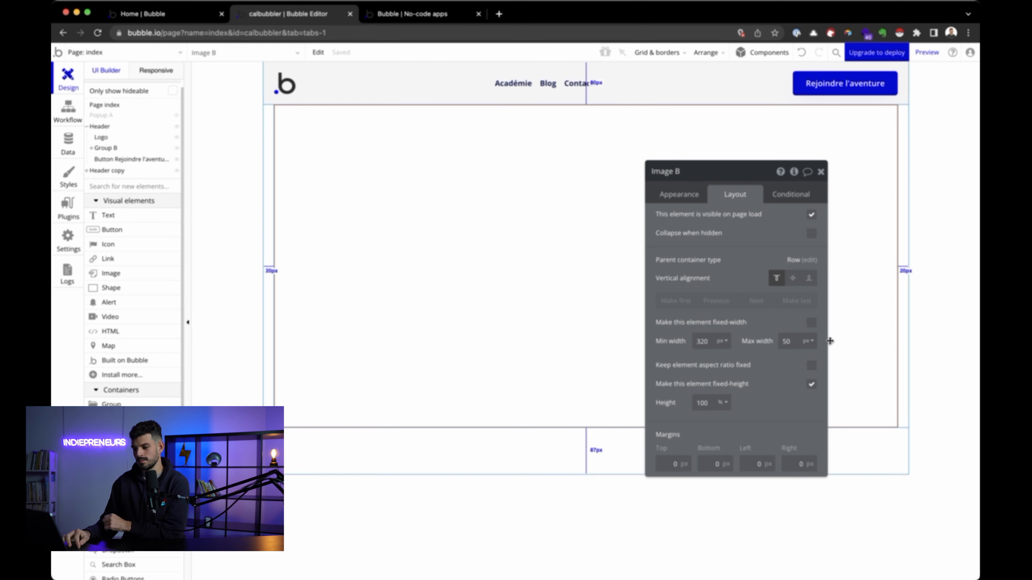
click(808, 341)
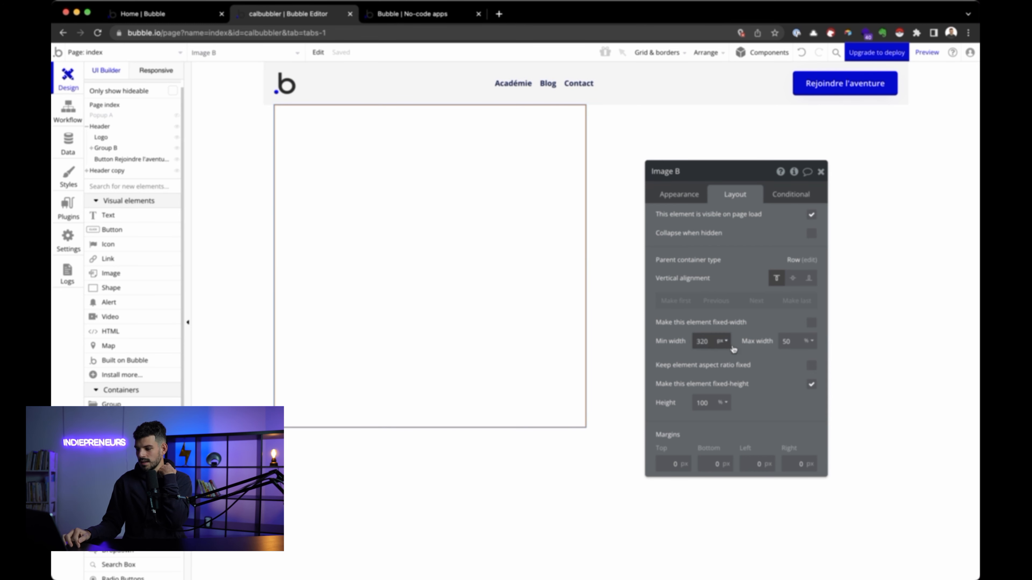
double_click(710, 341)
key(BackSpace)
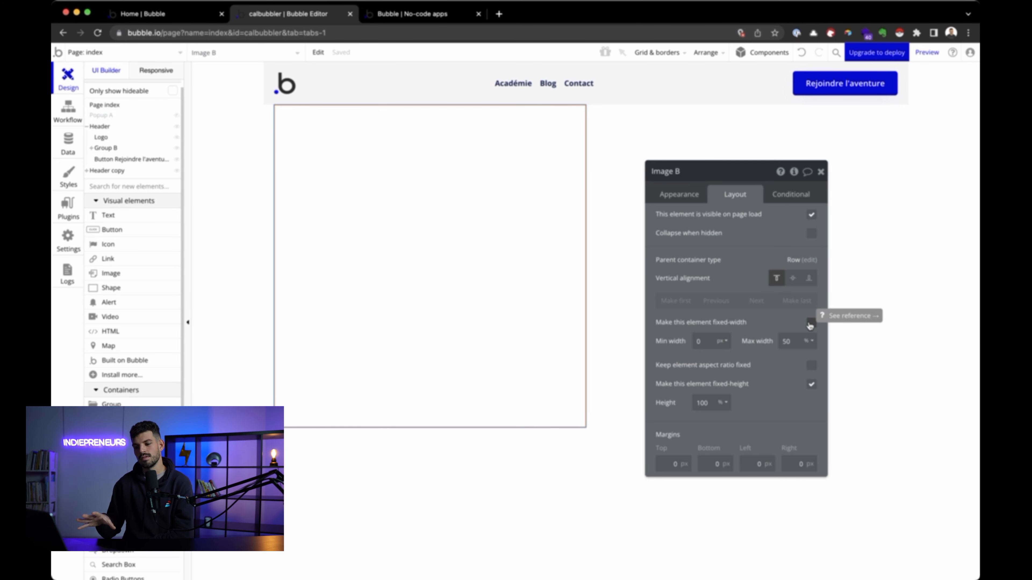
Step: Delete the header copy section with its image and show the remaining Header in the responsive view
double_click(540, 231)
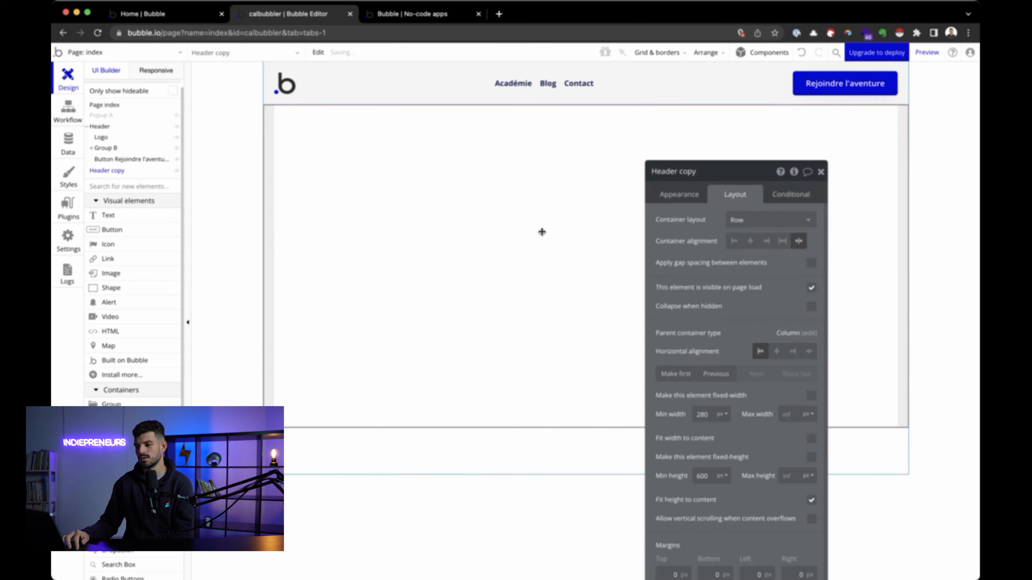
key(Delete)
double_click(677, 90)
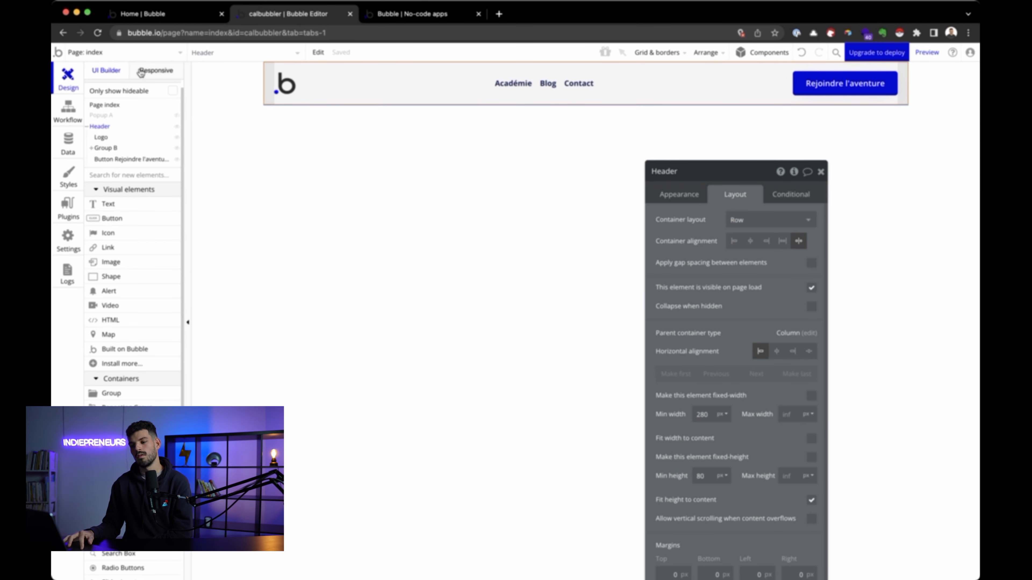
click(155, 70)
drag(835, 86, 838, 171)
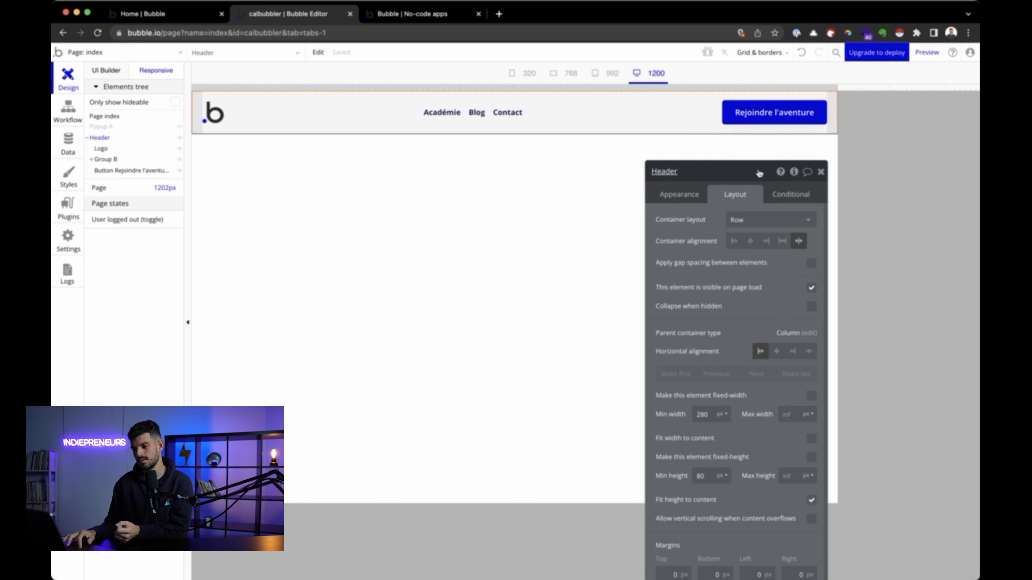
Step: Try a Header condition based on the current page width, narrow the page preview to 530 px, and remove the condition
click(802, 199)
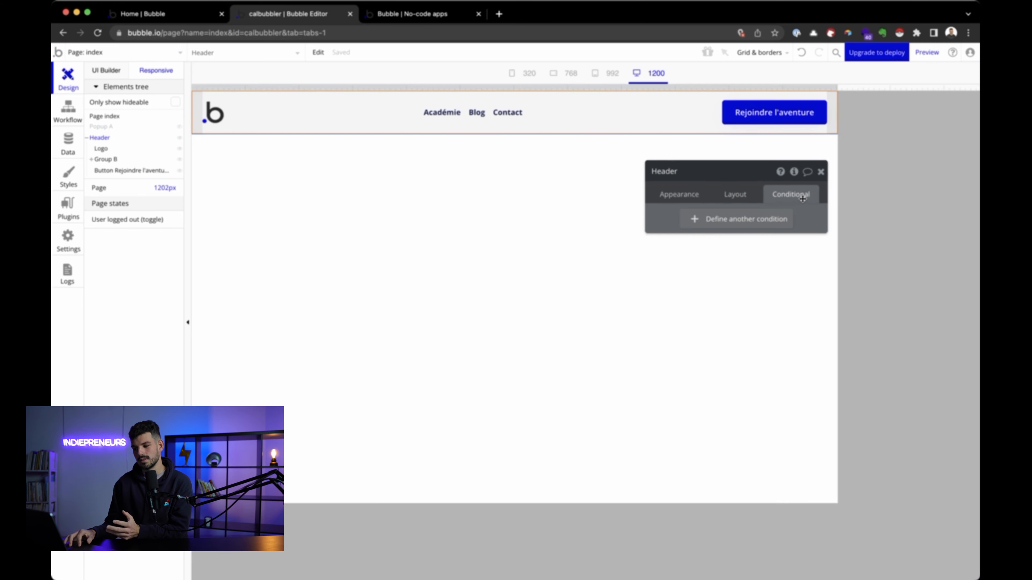
click(748, 218)
click(688, 226)
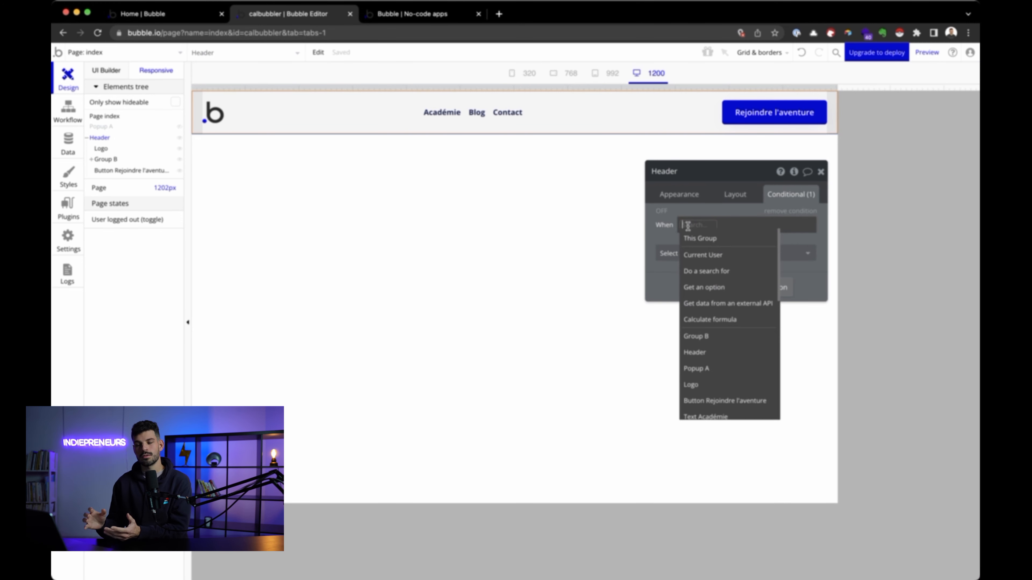
text(curren)
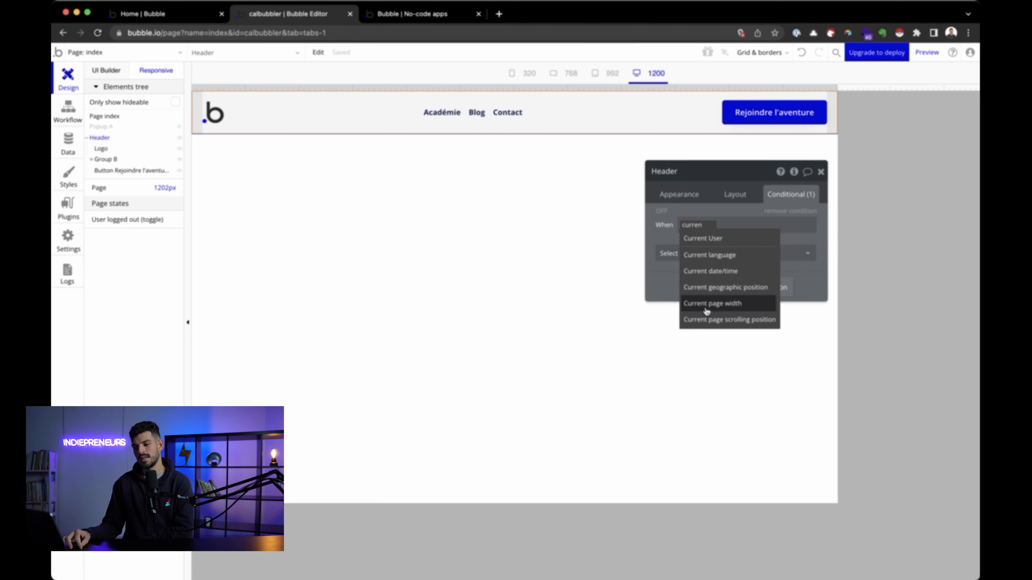
click(706, 309)
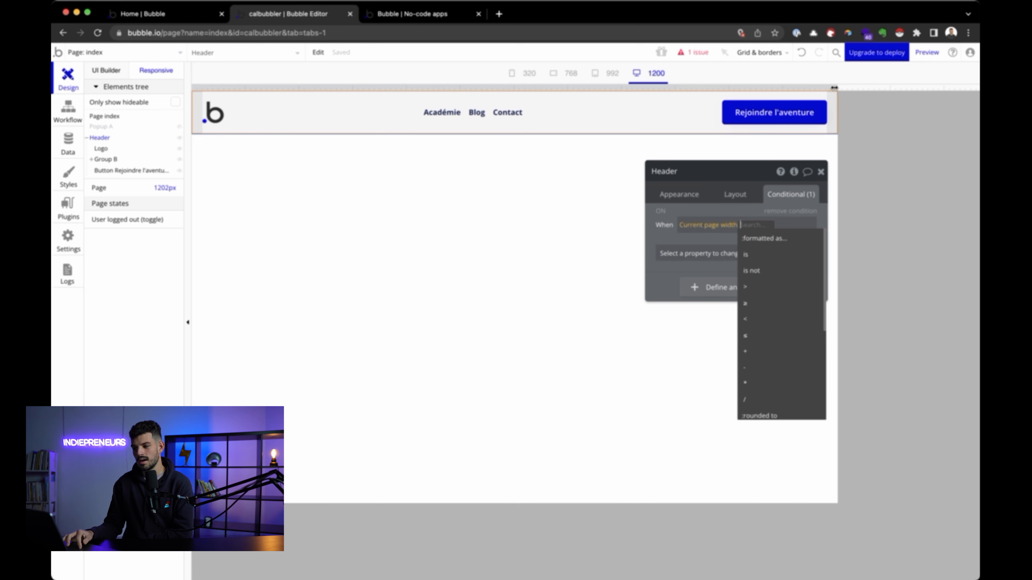
drag(830, 95, 477, 94)
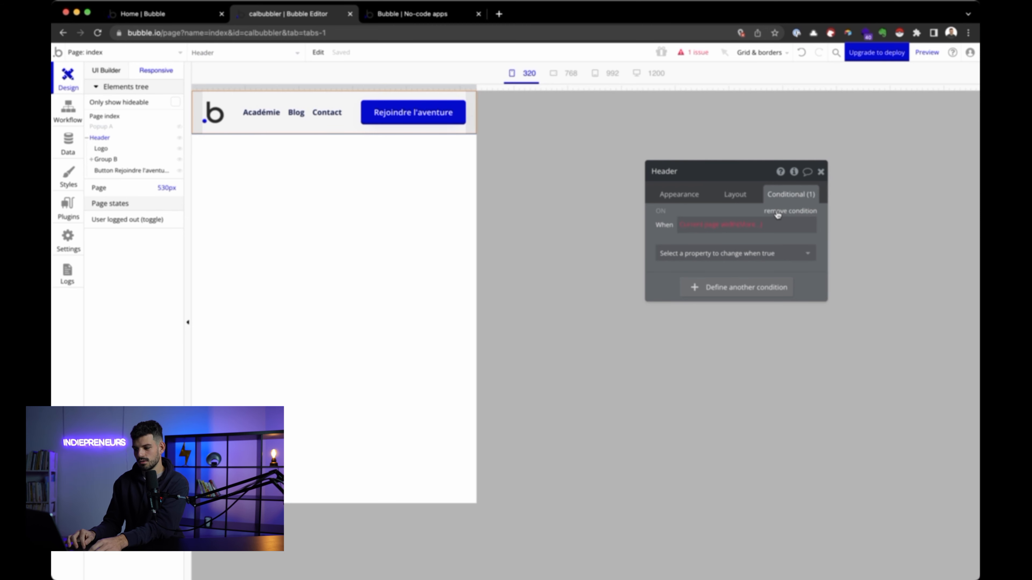
click(789, 211)
Step: Add a condition to the navigation text group that applies when the current page width is < 530
click(289, 116)
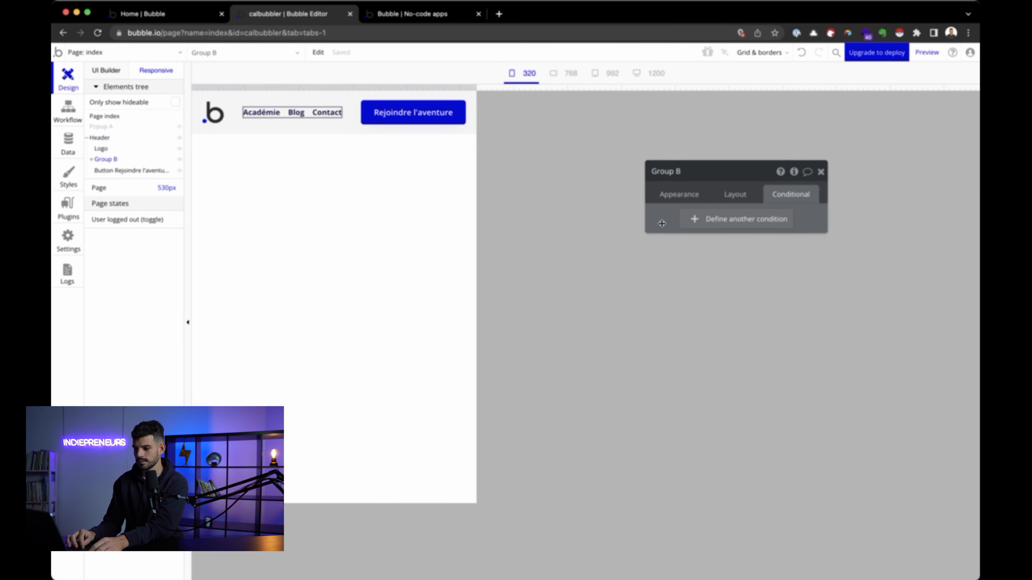
click(692, 220)
click(690, 223)
text(curr)
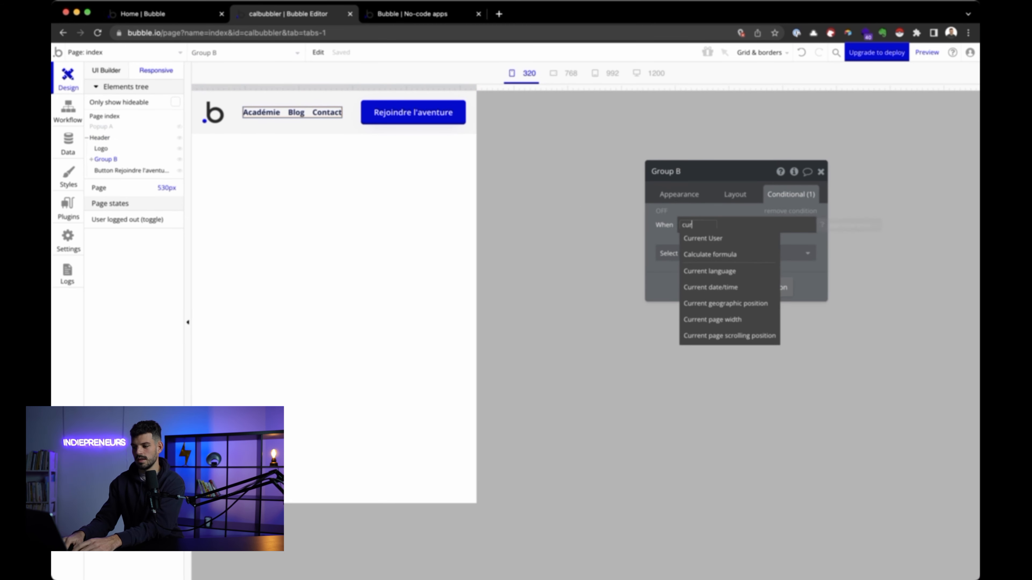
key(Down)
key(Down)
key(Down)
key(Down)
key(Return)
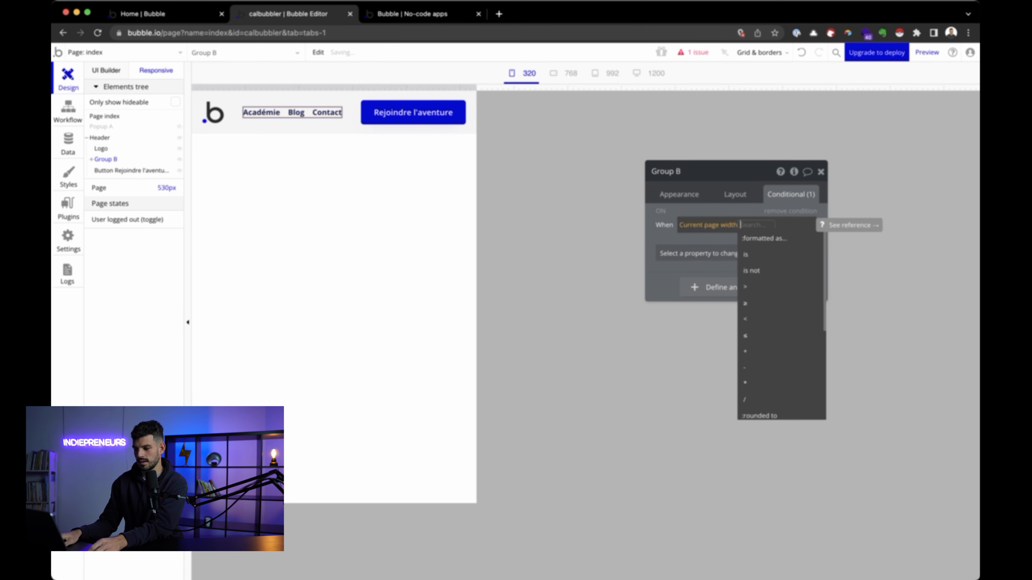
key(Down)
key(Down)
key(Down)
key(Down)
key(Down)
key(Down)
key(Return)
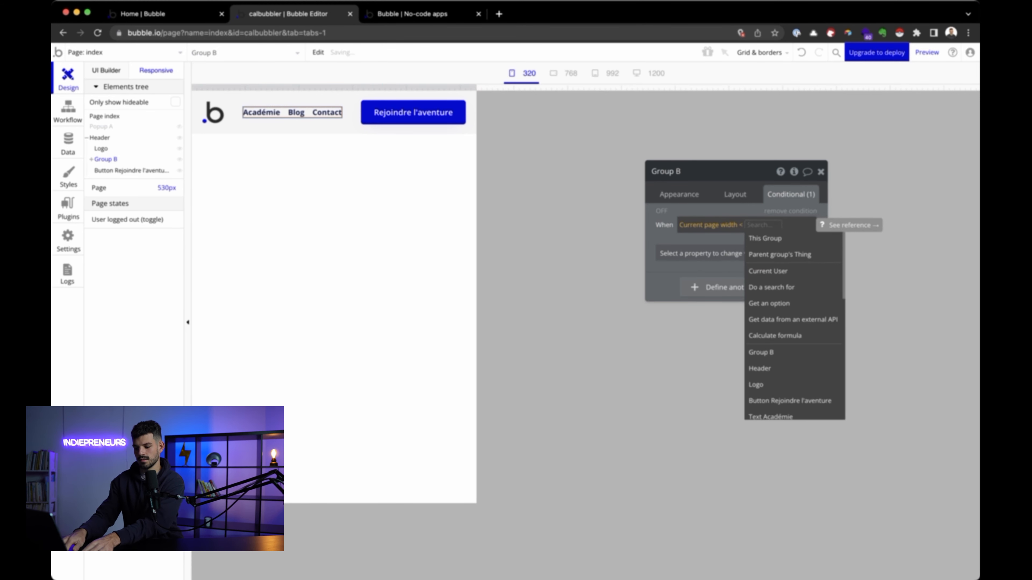
text(530)
click(674, 239)
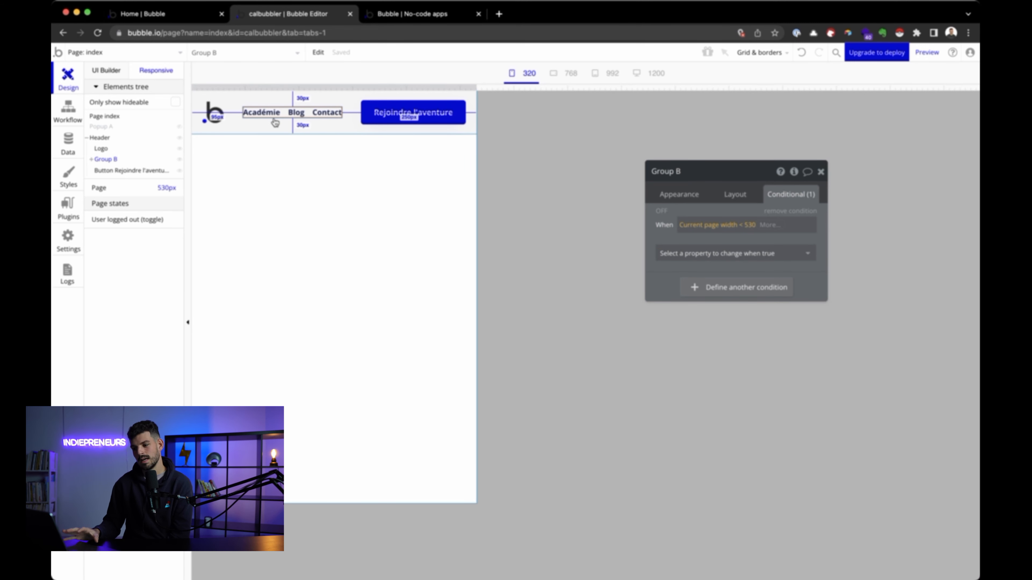
Step: Make the condition hide the navigation text group and widen the page preview to 571 px
click(806, 253)
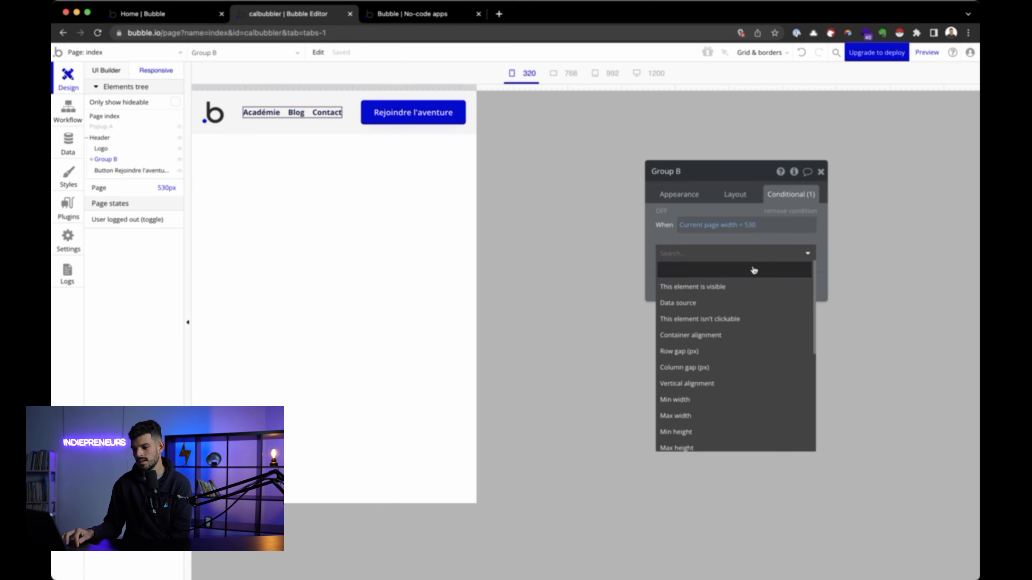
click(743, 285)
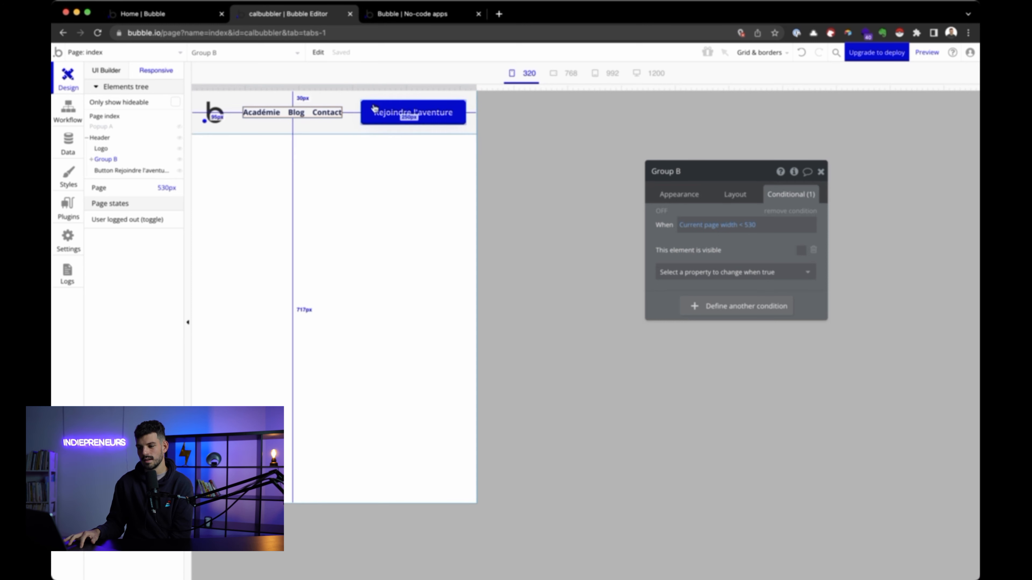
drag(475, 87, 499, 76)
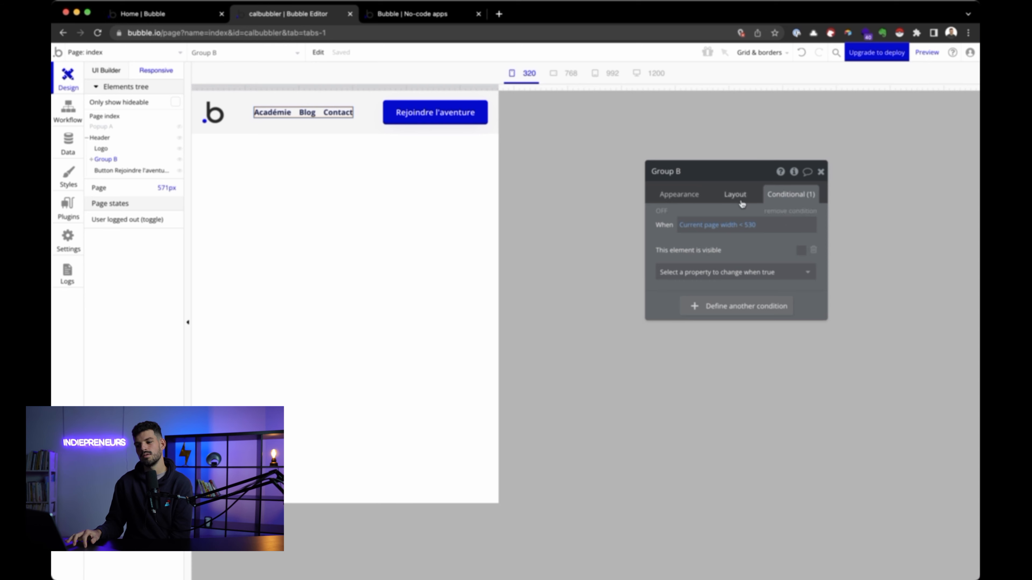
Step: Set the navigation text group to collapse when hidden and narrow the page preview to 543 px
click(736, 195)
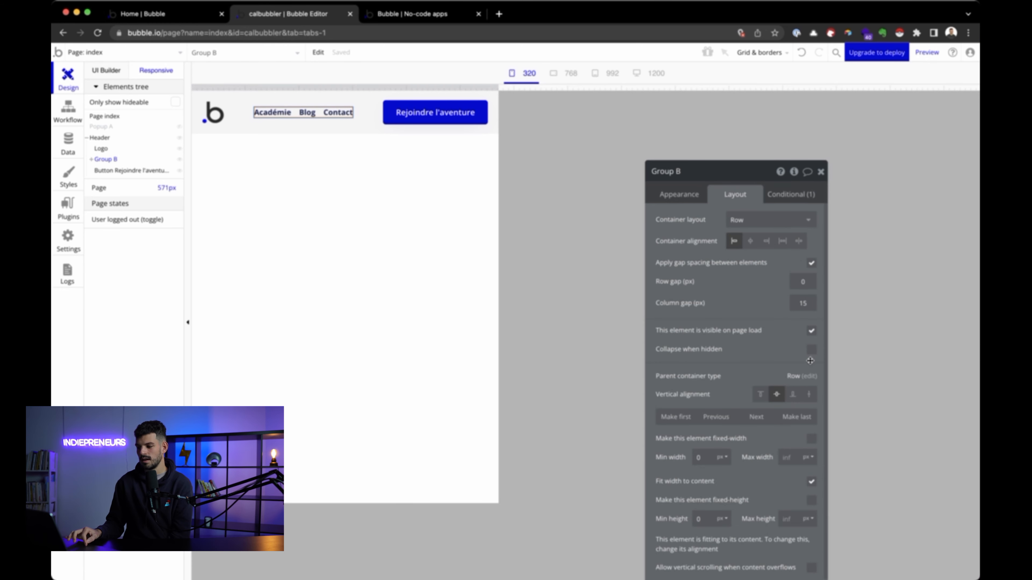
click(812, 350)
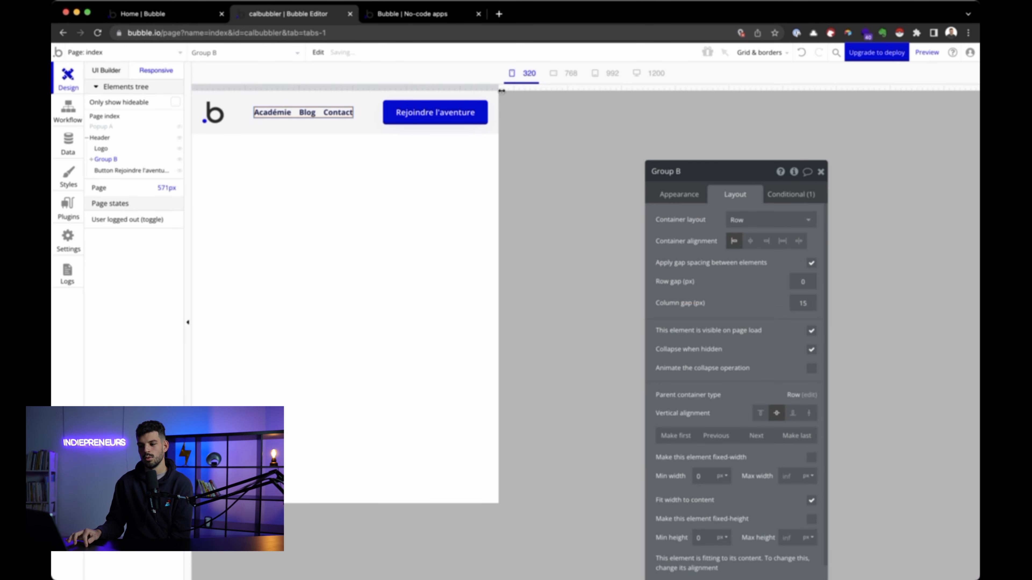
drag(501, 91, 483, 121)
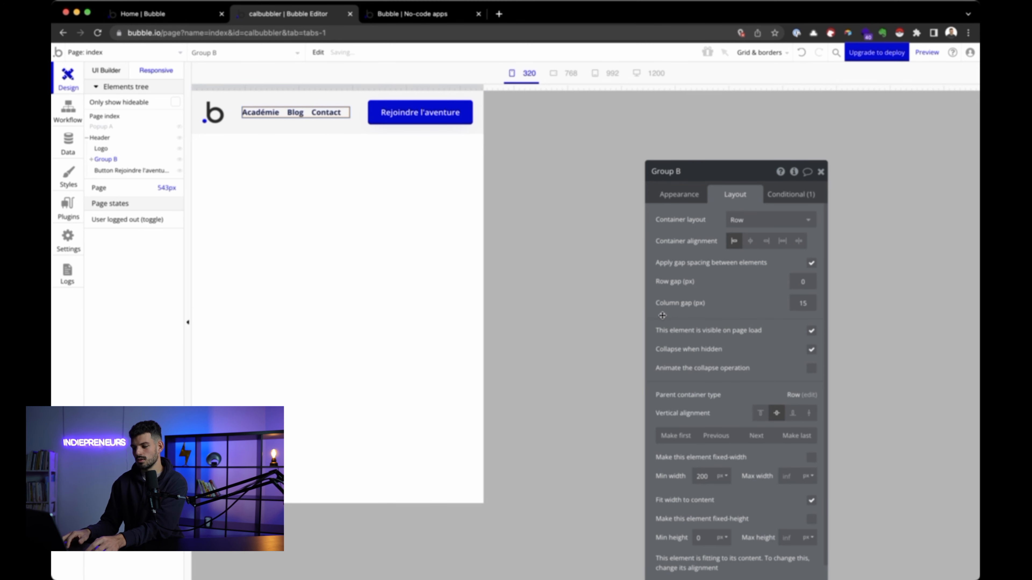
Step: Lower the navigation text group's minimum width to 185 px
key(Down)
key(Down)
key(Down)
key(Down)
key(Down)
key(Down)
key(Down)
key(Down)
key(Down)
key(Down)
key(Down)
key(Down)
key(Down)
key(Down)
key(Down)
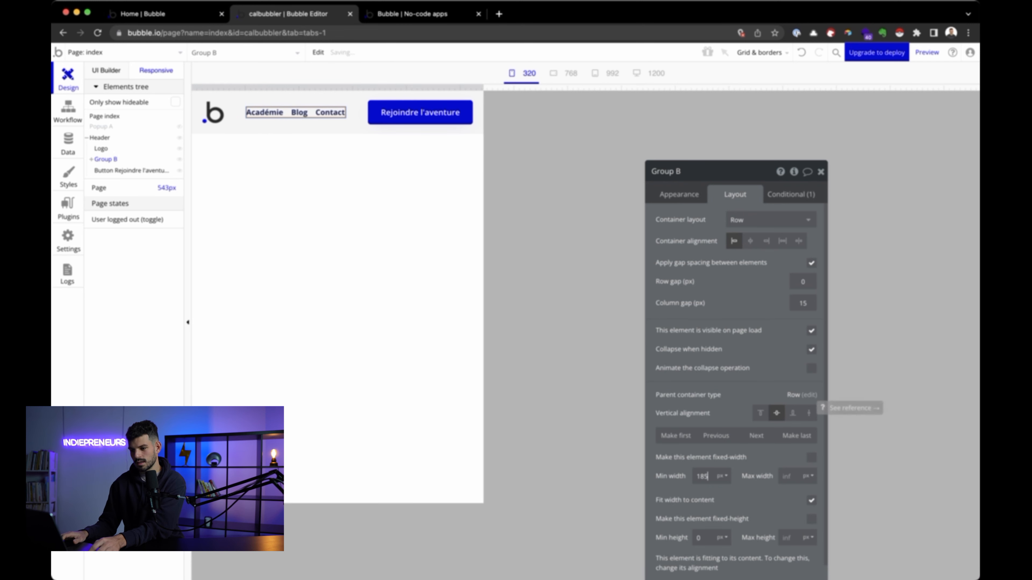
Step: Remove the page-width condition from the navigation text group and widen the page preview to 613 px
click(803, 195)
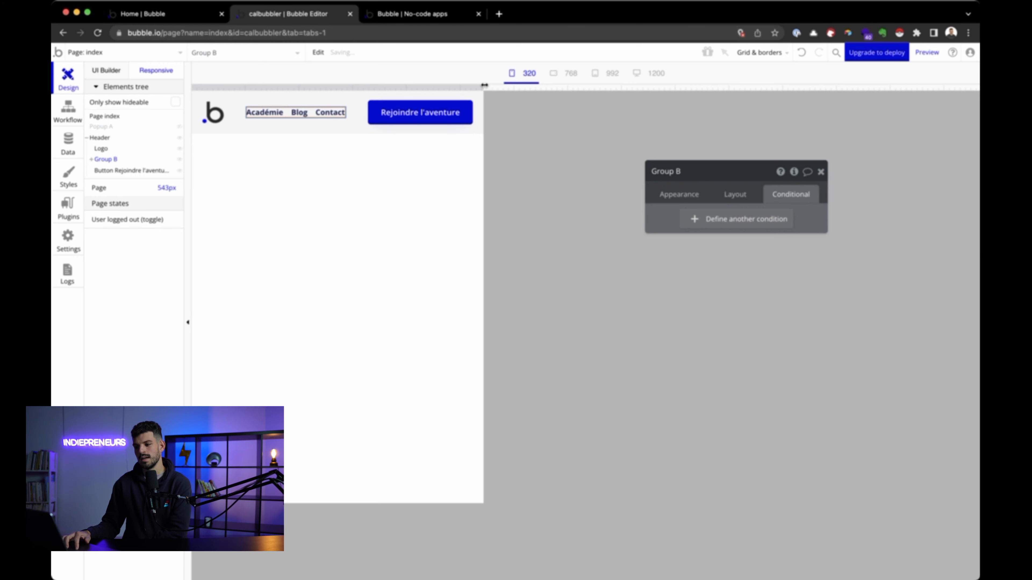
drag(484, 85, 521, 99)
Step: Set the navigation text group's minimum width to 250 px and centre its container alignment
click(736, 194)
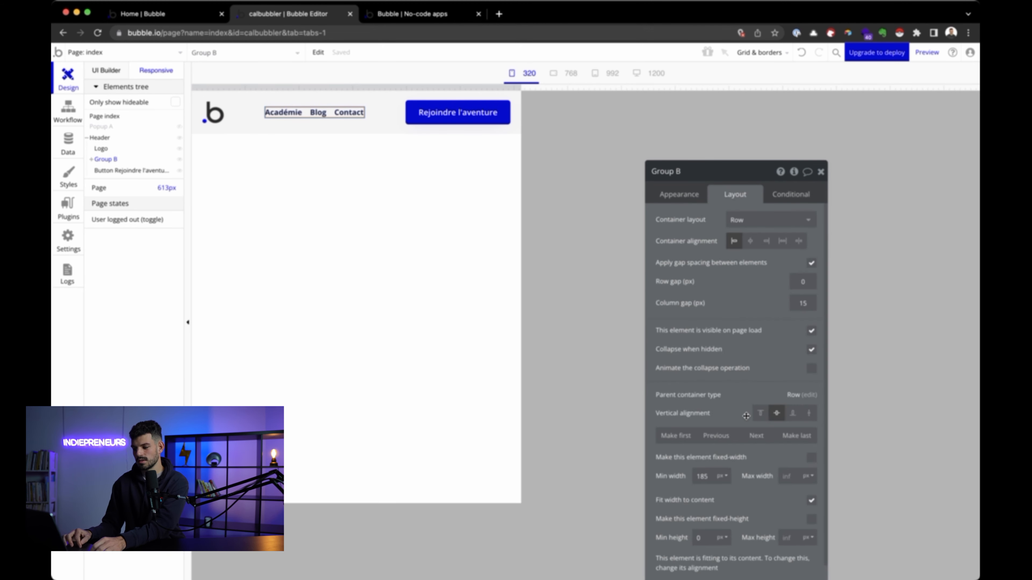
click(702, 474)
key(Up)
key(Up)
key(Up)
key(Up)
key(Up)
key(Up)
key(Up)
key(Up)
key(Up)
key(Up)
key(Up)
key(Up)
key(Up)
key(Up)
key(Up)
key(Up)
key(Up)
key(Up)
key(Up)
key(Up)
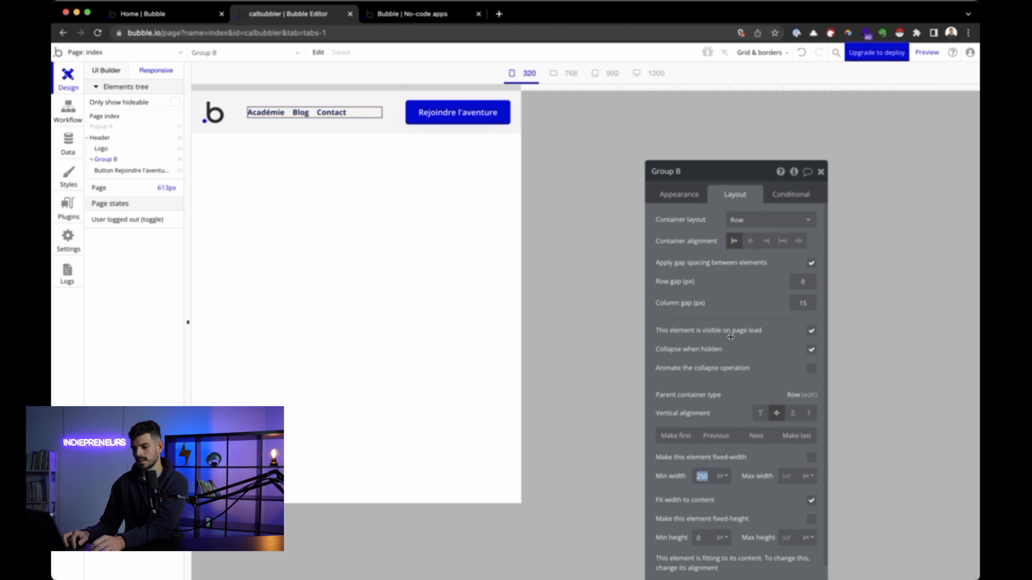
click(750, 240)
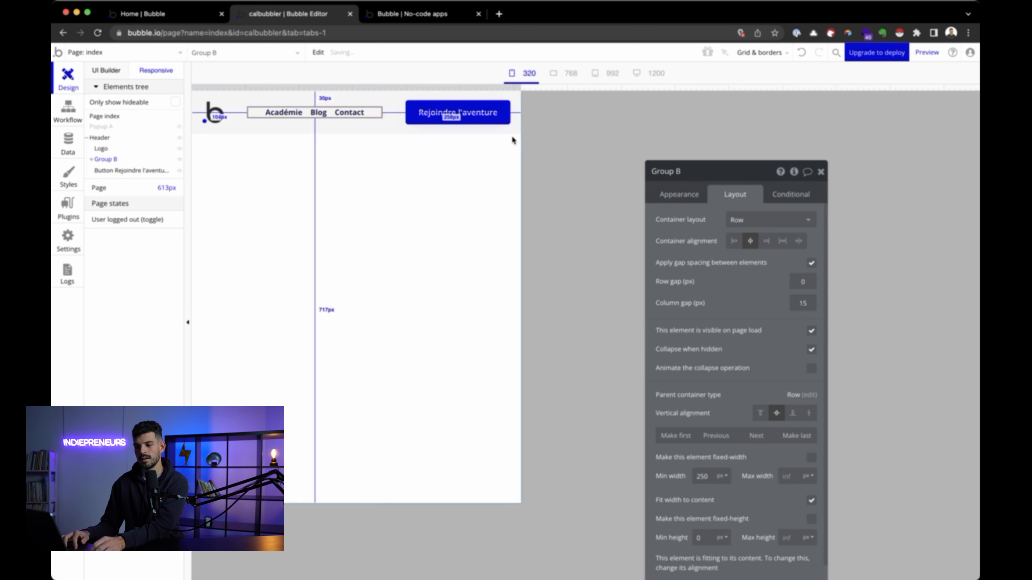
Step: Apply gap spacing between the Header's elements and set the page preview width to 525 px
drag(522, 94, 470, 89)
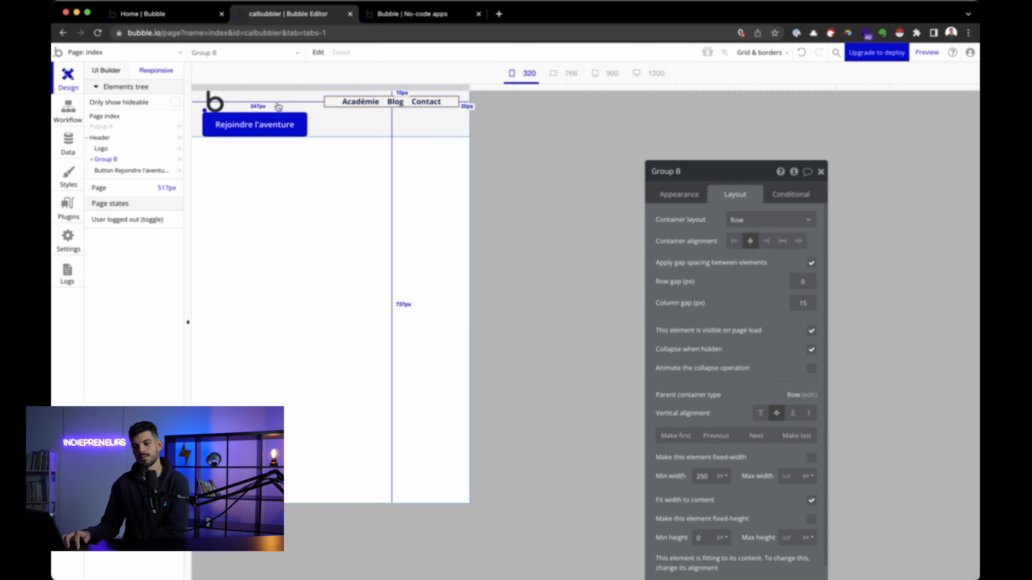
click(295, 112)
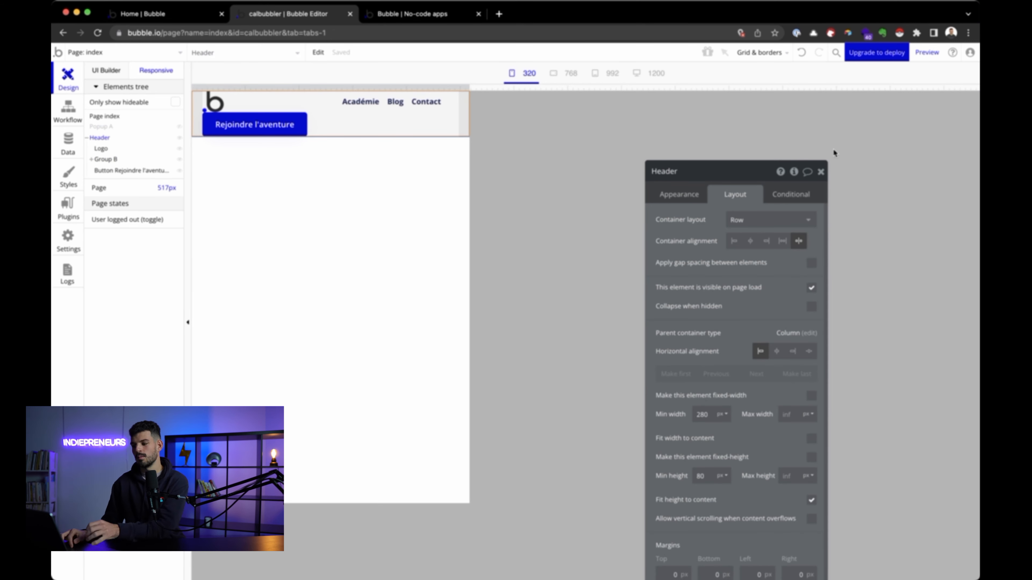
click(814, 264)
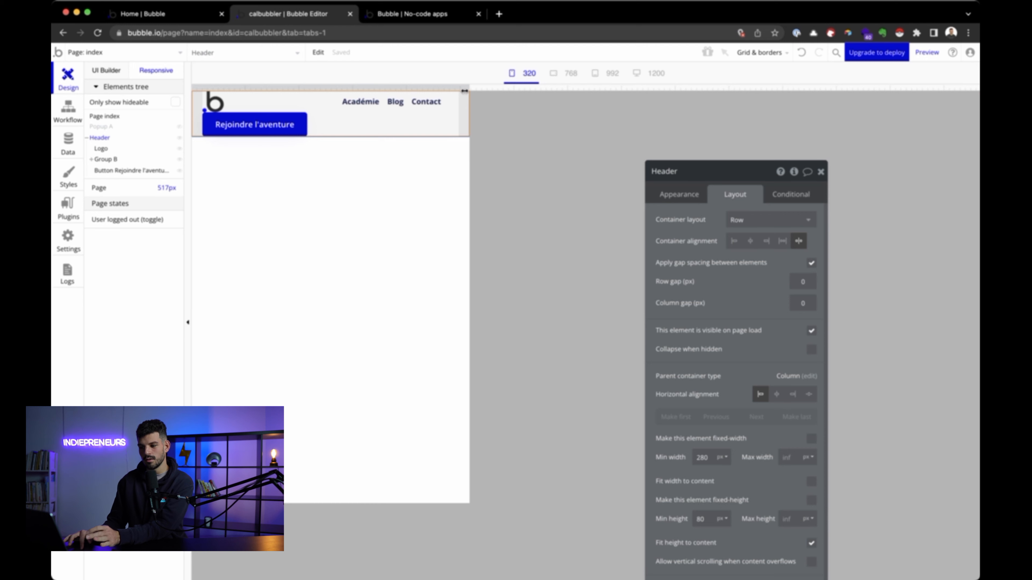
mouse_move(465, 90)
mouse_down()
mouse_move(486, 90)
mouse_move(474, 89)
mouse_up()
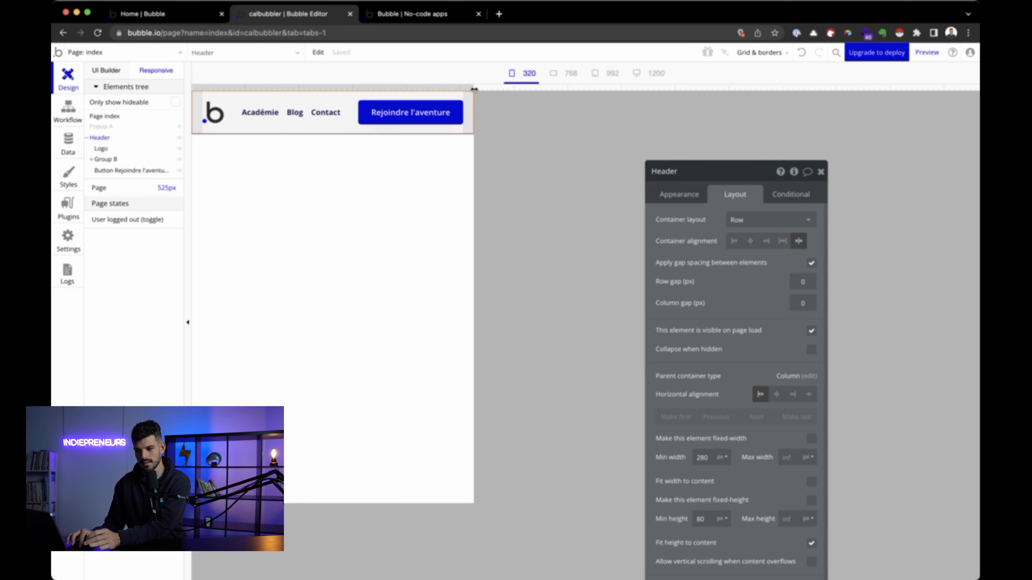
Step: Add a condition to the Header for when the current page width is less than 525
click(790, 195)
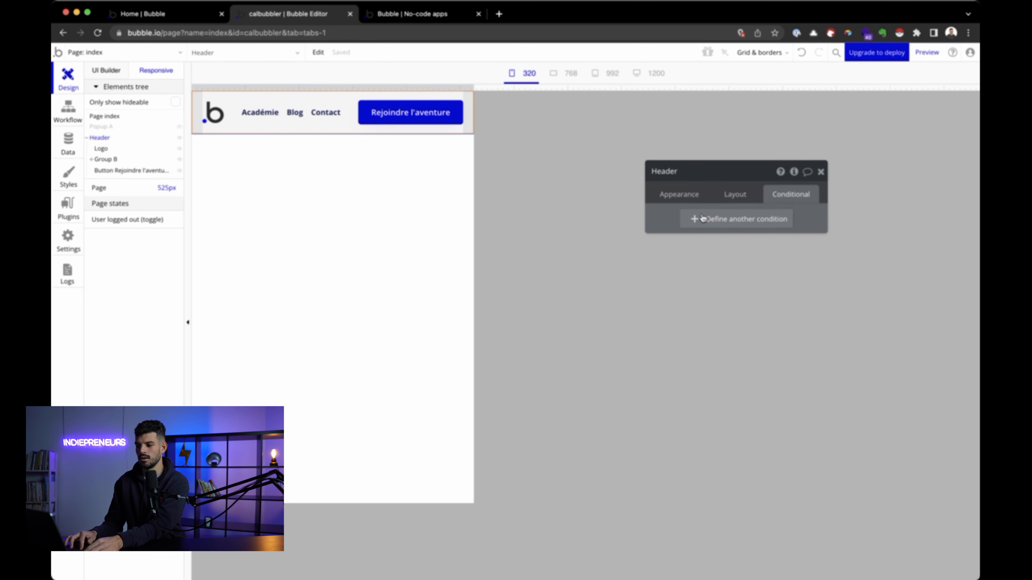
click(746, 282)
click(699, 224)
text(cur)
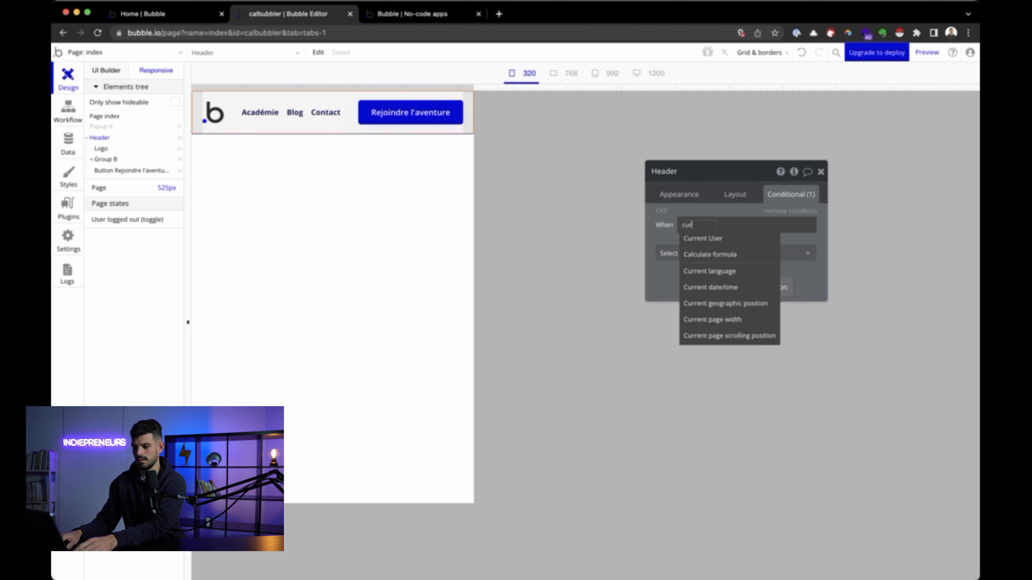
key(Down)
key(Down)
key(Down)
key(Down)
key(Return)
key(Down)
key(Down)
key(Down)
key(Down)
key(Down)
key(Down)
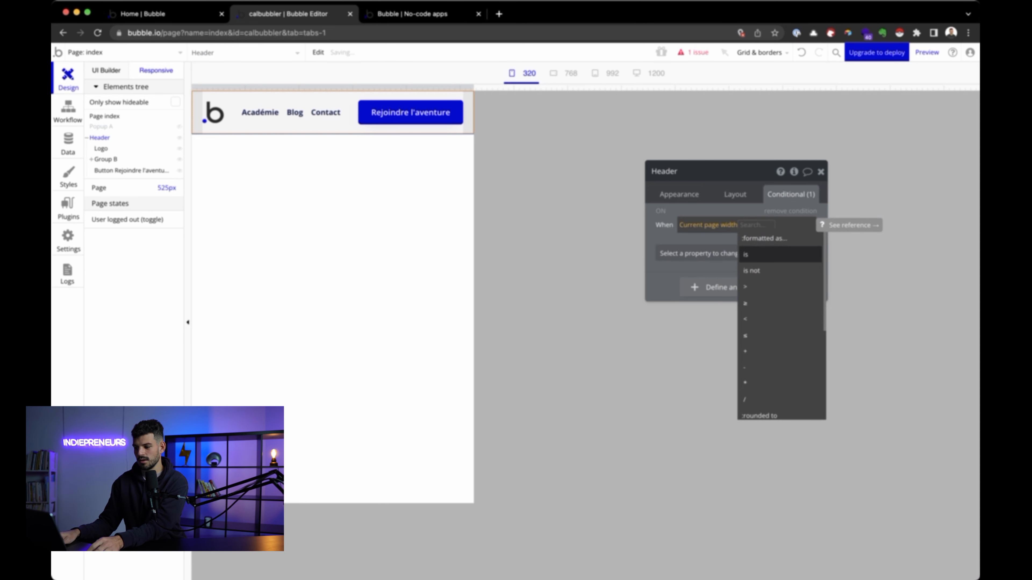
key(Return)
text(5)
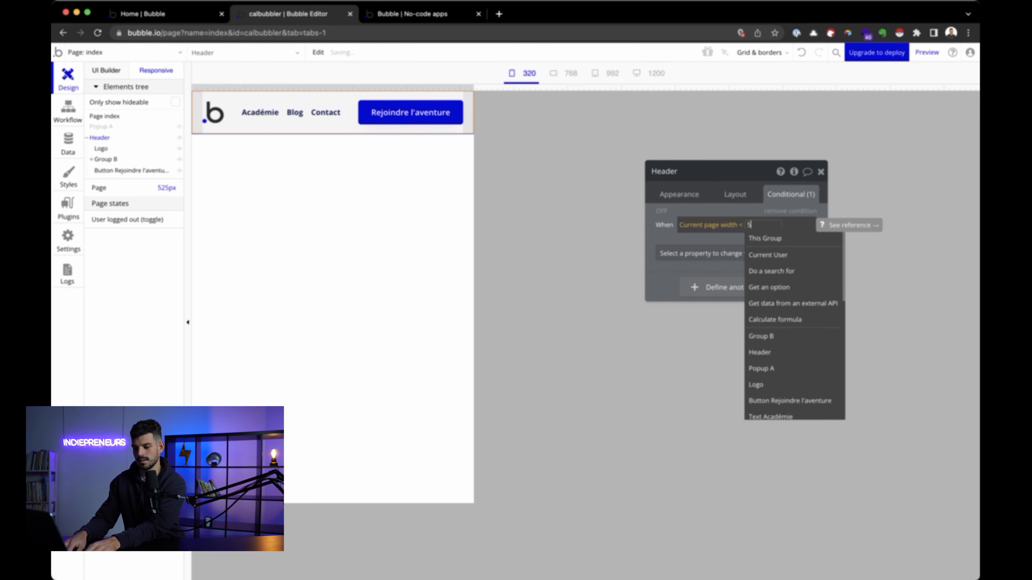
text(25)
click(673, 240)
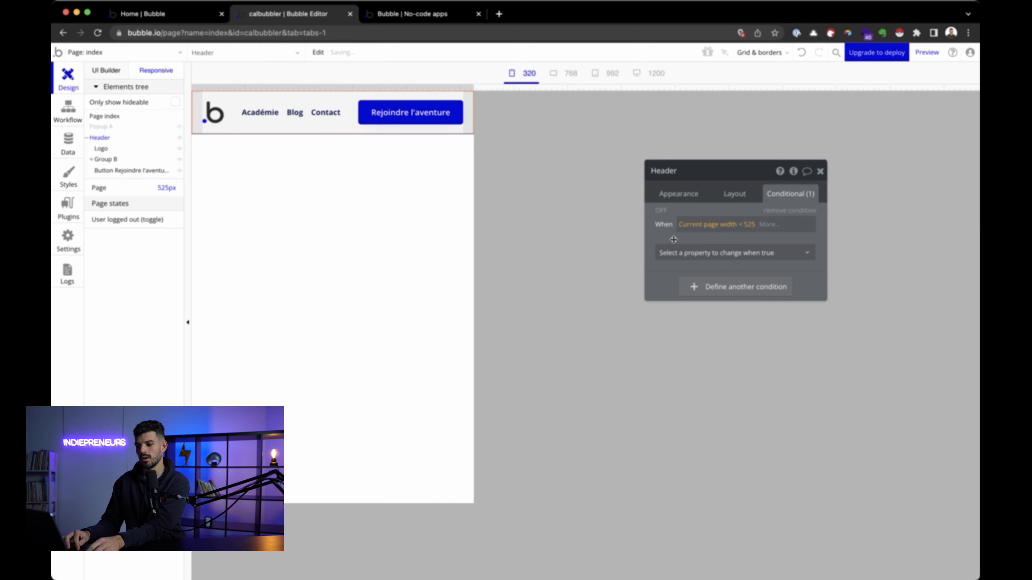
Step: Make the Header's page-width condition set the row gap to 20 px, and narrow the page preview to 501 px
click(685, 256)
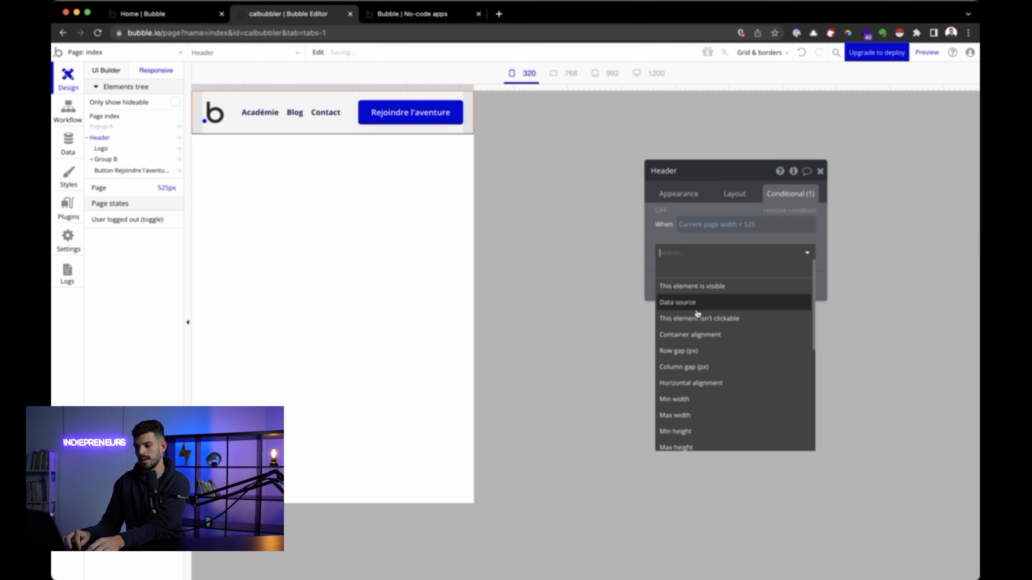
click(695, 353)
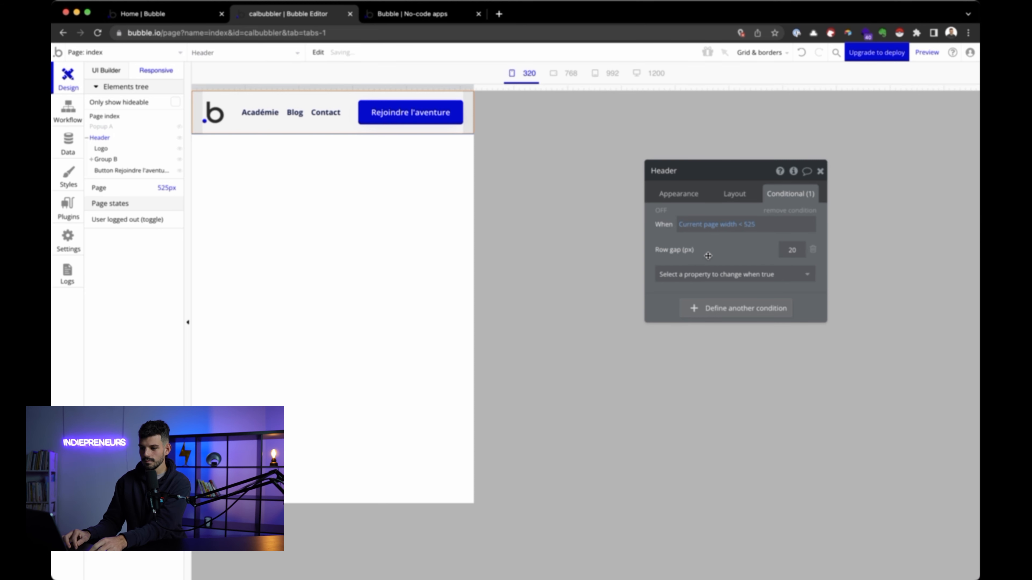
mouse_move(471, 90)
mouse_down()
mouse_move(565, 91)
mouse_move(461, 91)
mouse_up()
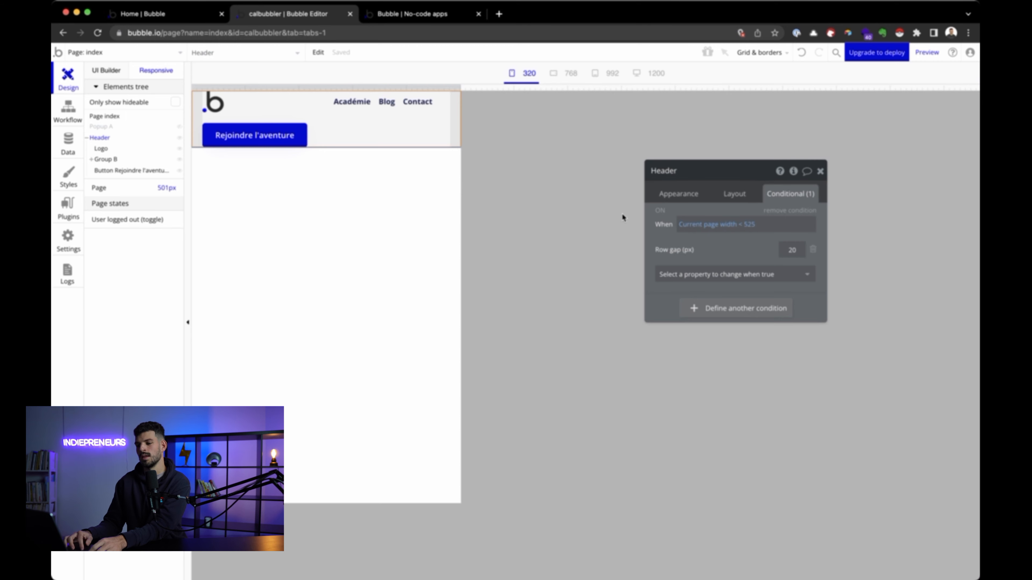
Step: Add a top padding of 20 and a bottom padding to the properties changed by the Header's page-width condition
click(718, 276)
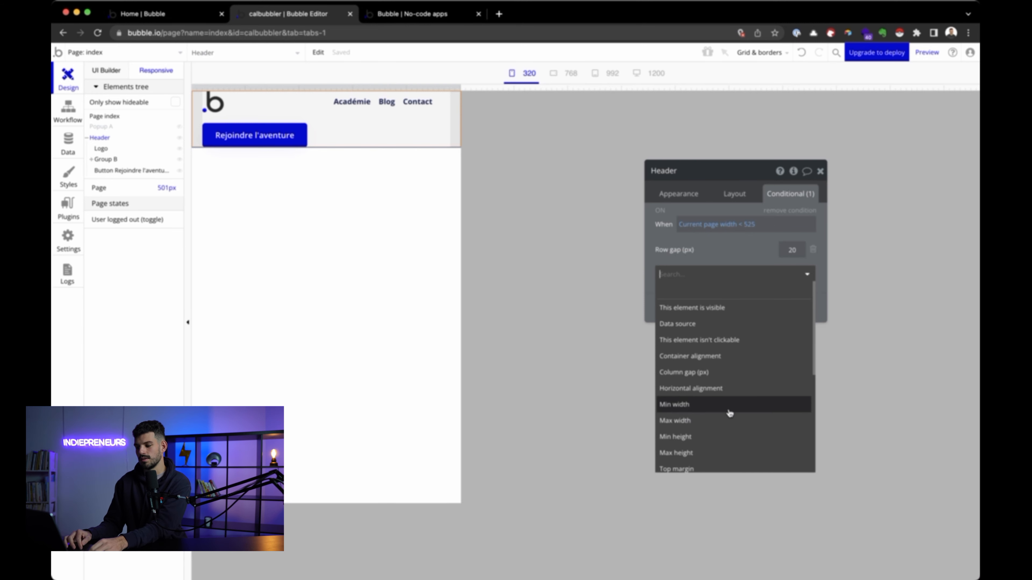
scroll(730, 412, down, 2)
text(padd)
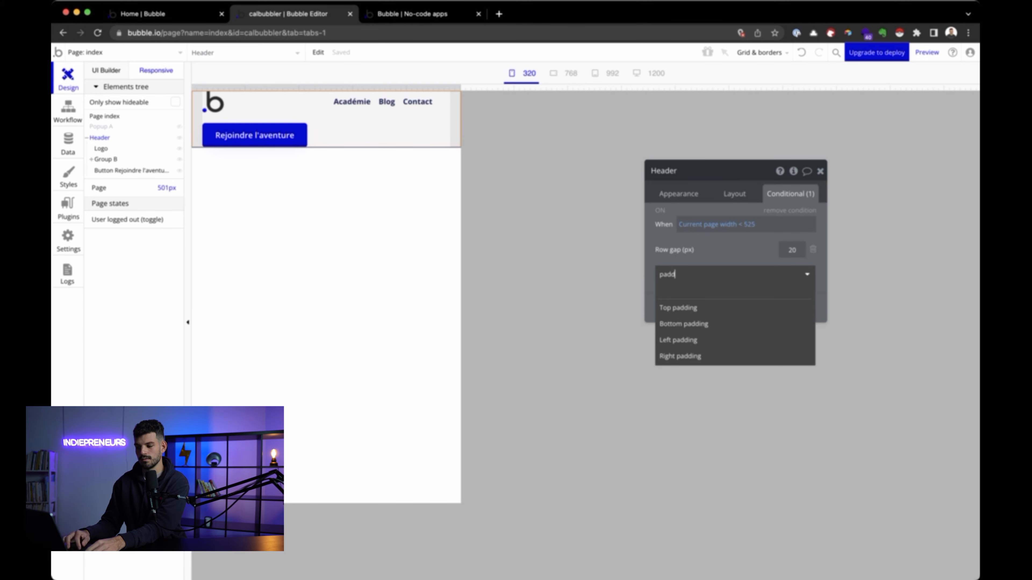
click(707, 309)
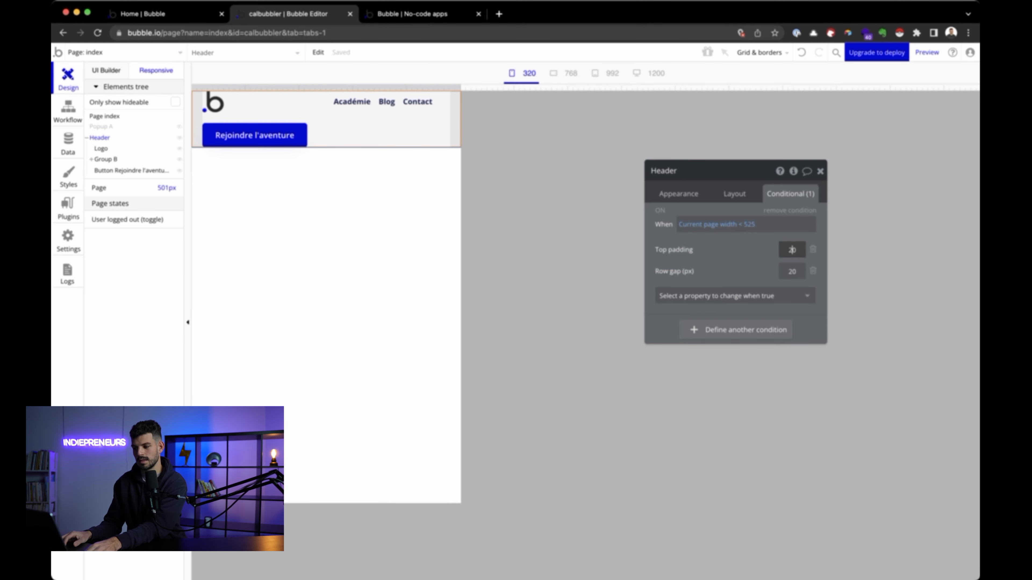
click(700, 296)
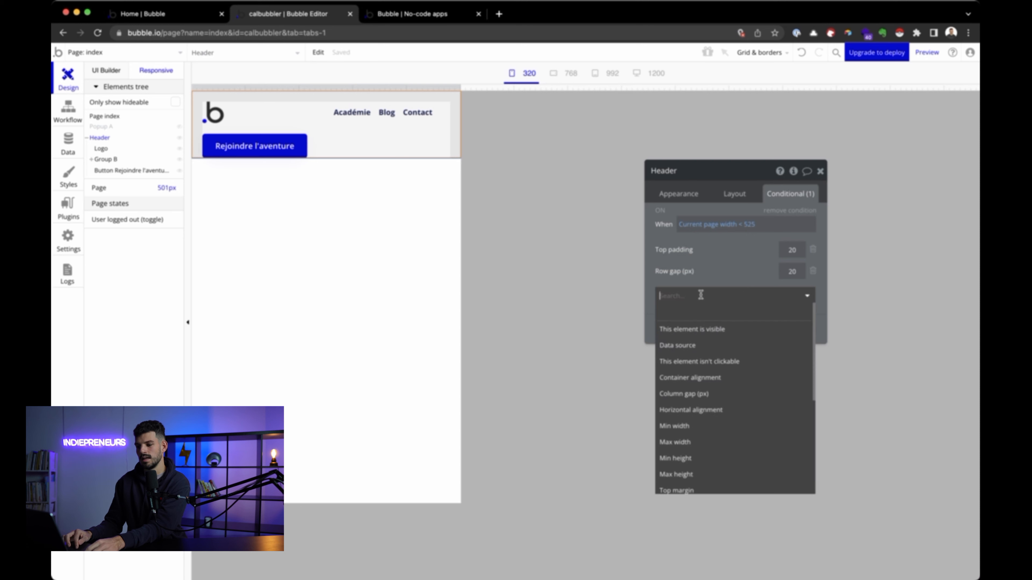
text(bottom)
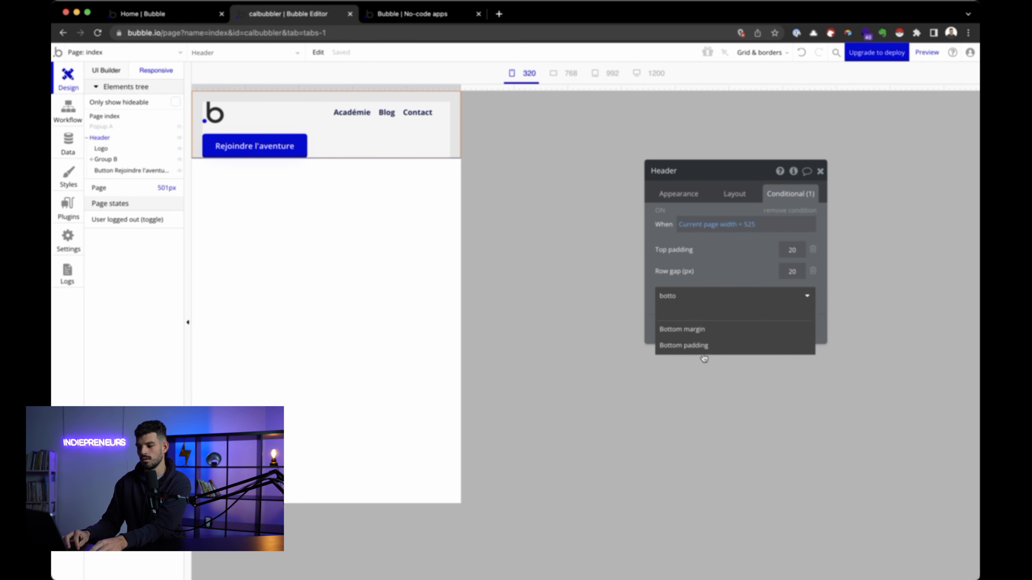
click(702, 355)
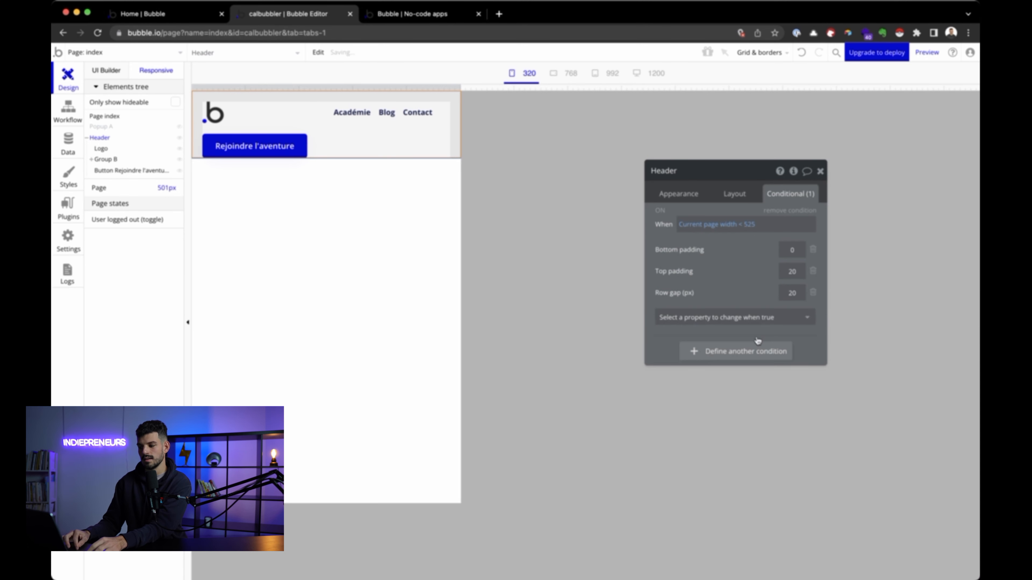
click(281, 333)
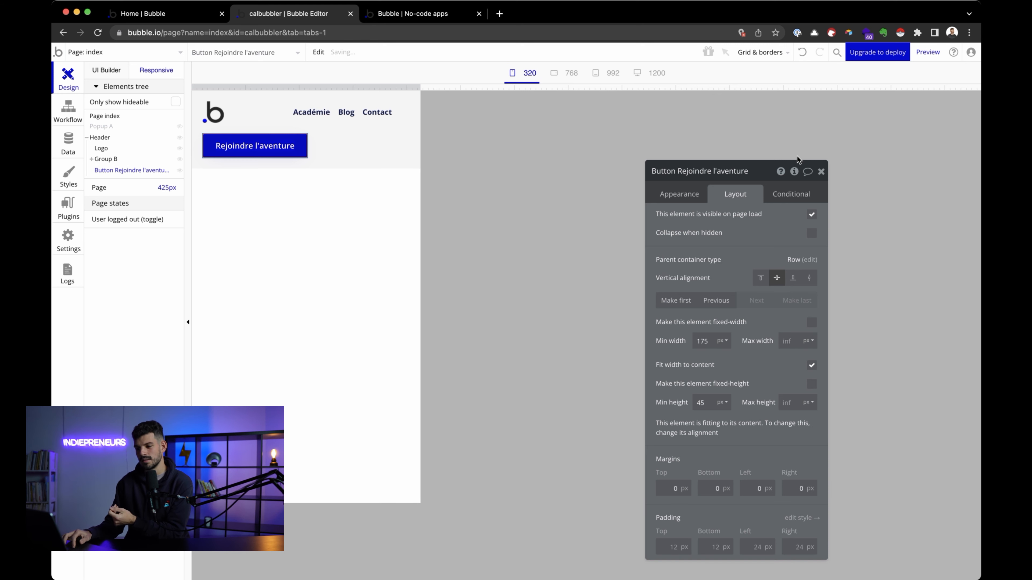
Step: Turn off fitting the width to content for the Rejoindre l'aventure button and set its maximum width to 200 px
mouse_move(416, 89)
mouse_down()
mouse_move(511, 87)
mouse_move(293, 87)
mouse_move(452, 87)
mouse_move(414, 88)
mouse_move(434, 88)
mouse_up()
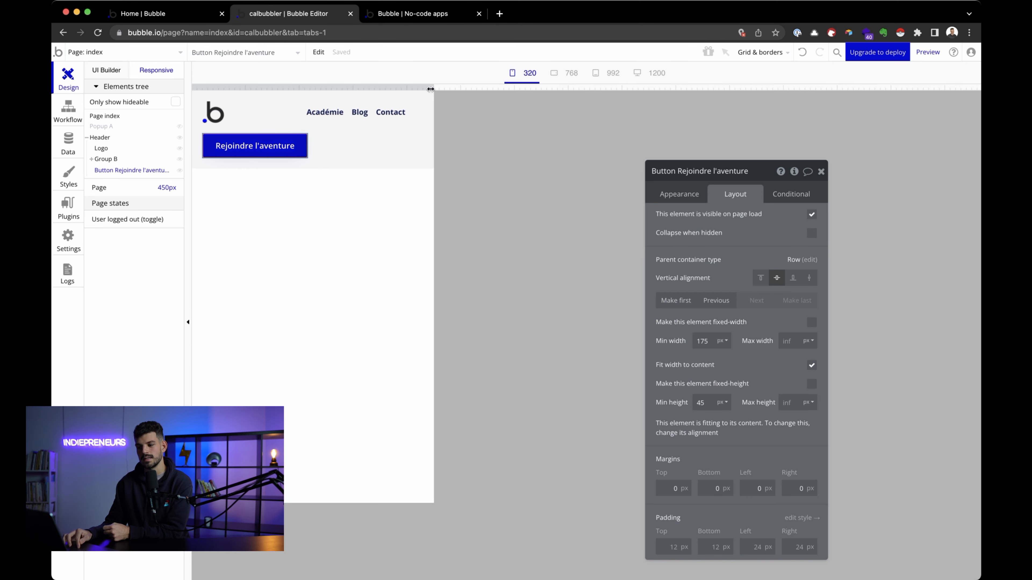
drag(434, 88, 537, 89)
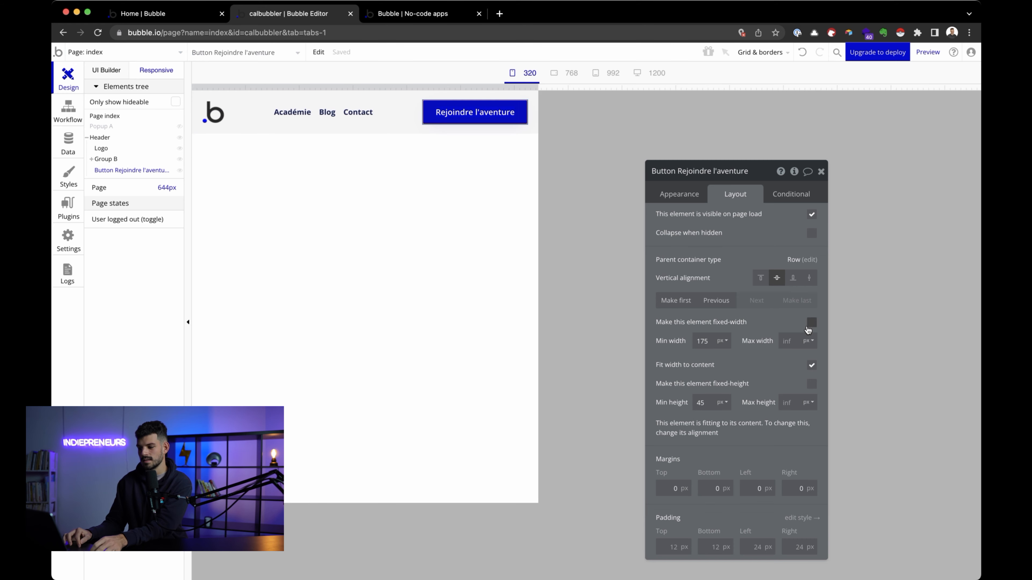
click(811, 364)
click(792, 338)
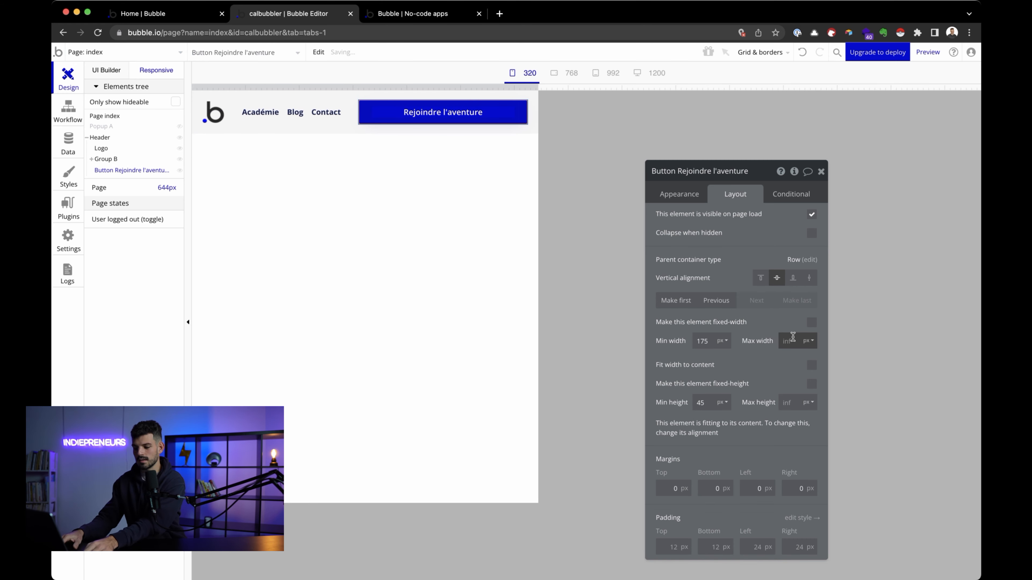
click(520, 149)
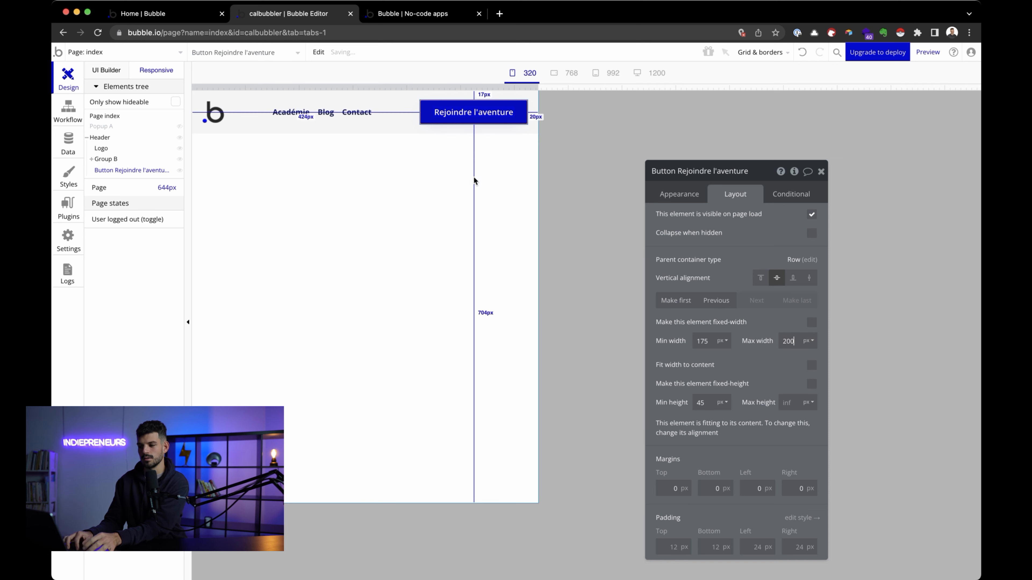
drag(539, 90, 485, 90)
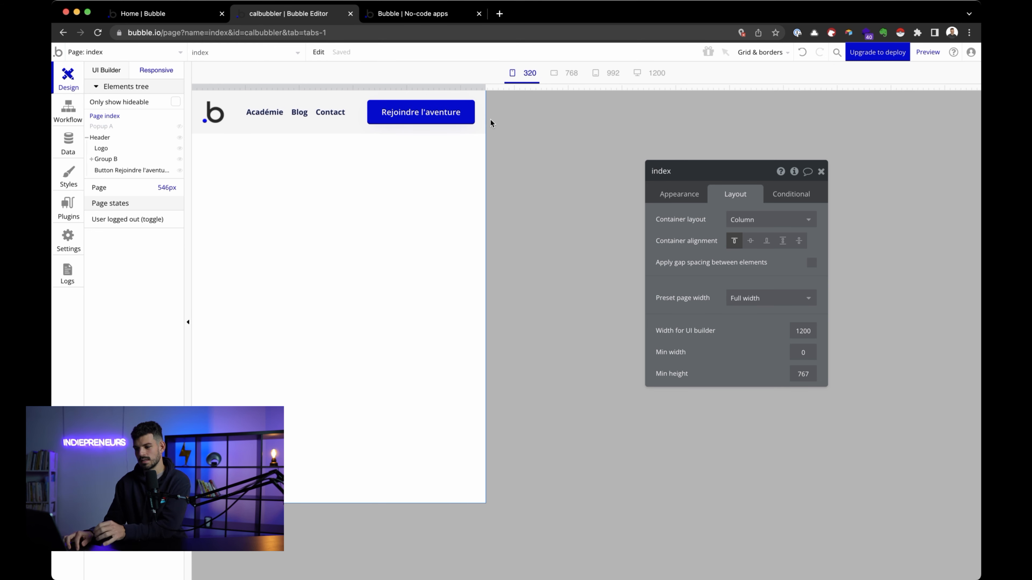
Step: Add a condition to the Rejoindre l'aventure button for when the current page width is less than 525
click(451, 116)
click(797, 193)
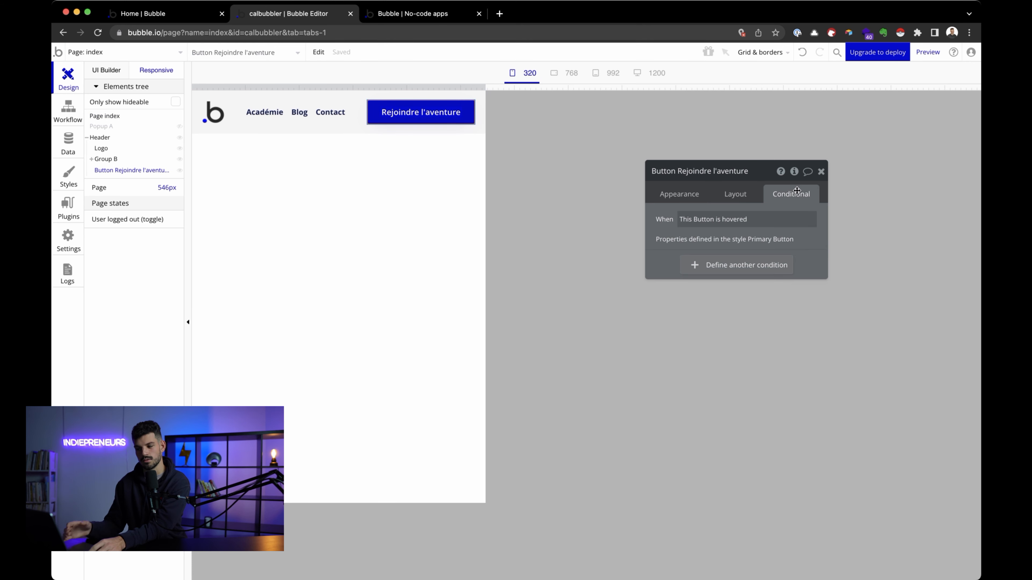
click(725, 268)
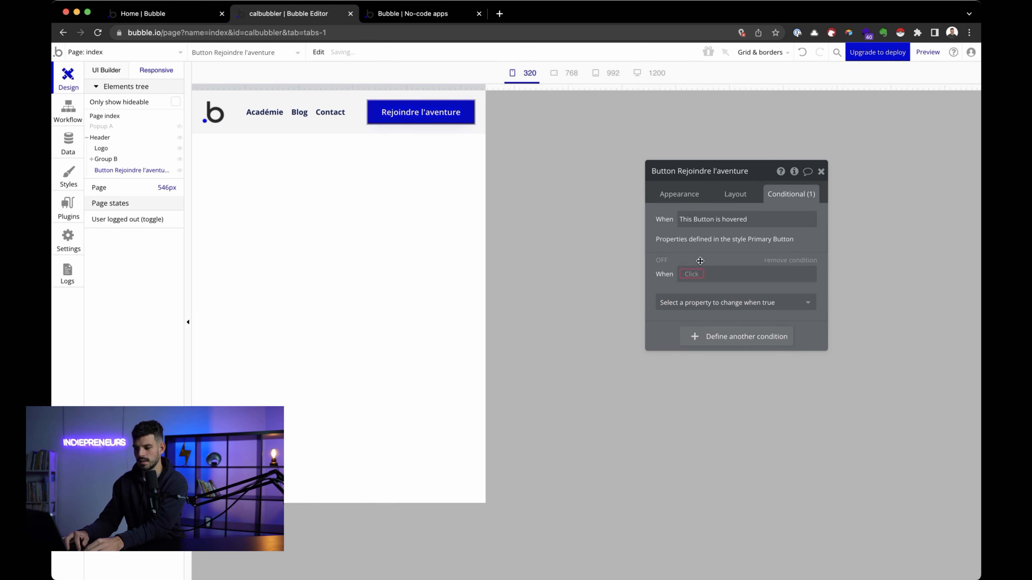
click(688, 273)
text(curr)
key(Down)
key(Down)
key(Down)
key(Down)
key(Down)
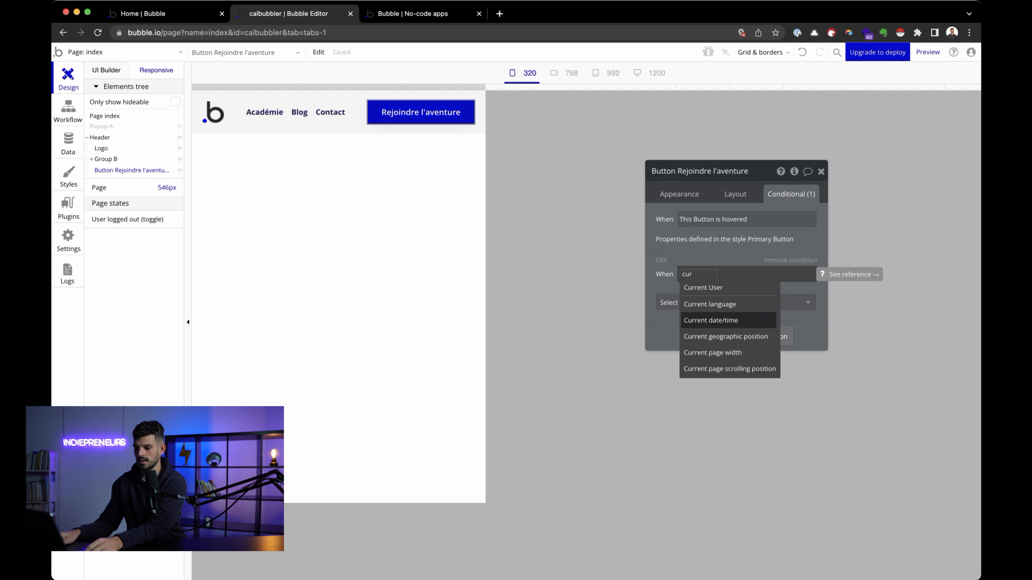
key(Return)
key(Down)
key(Down)
key(Down)
key(Down)
key(Down)
key(Down)
key(Down)
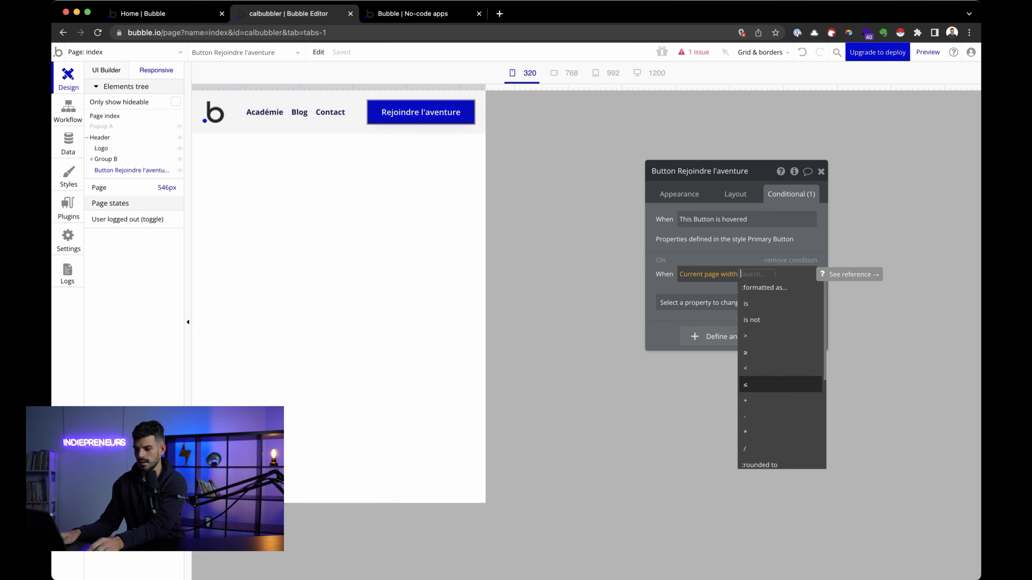
key(Up)
key(Return)
text(525)
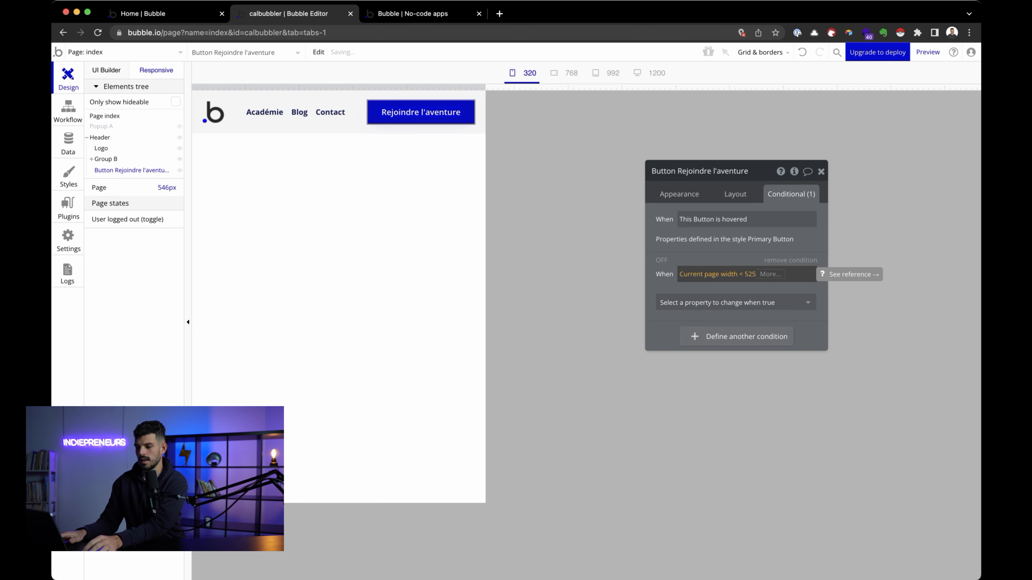
Step: Make the button's page-width condition set an unlimited (inf) maximum width, and narrow the page preview to 472 px
click(703, 302)
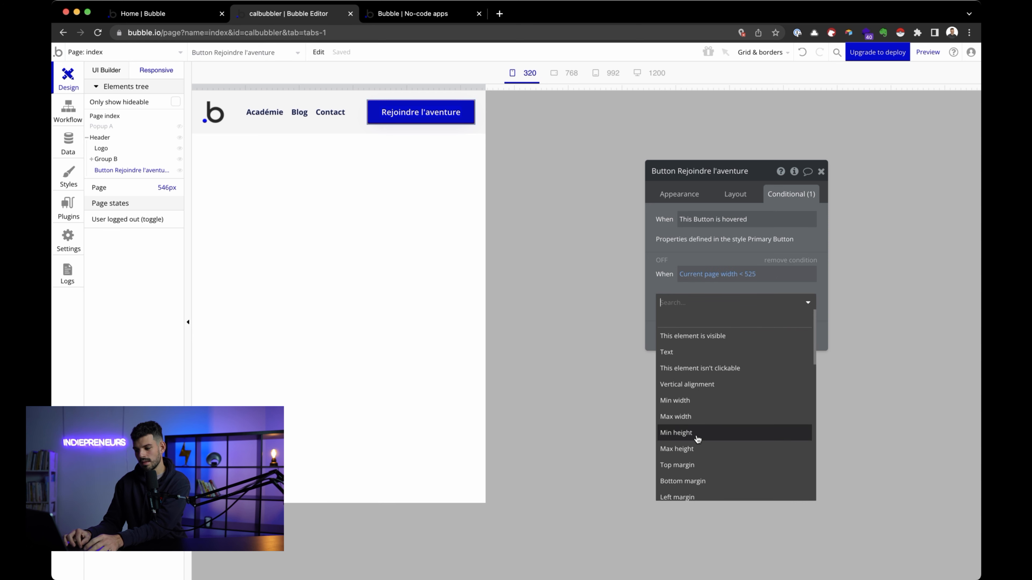
click(691, 417)
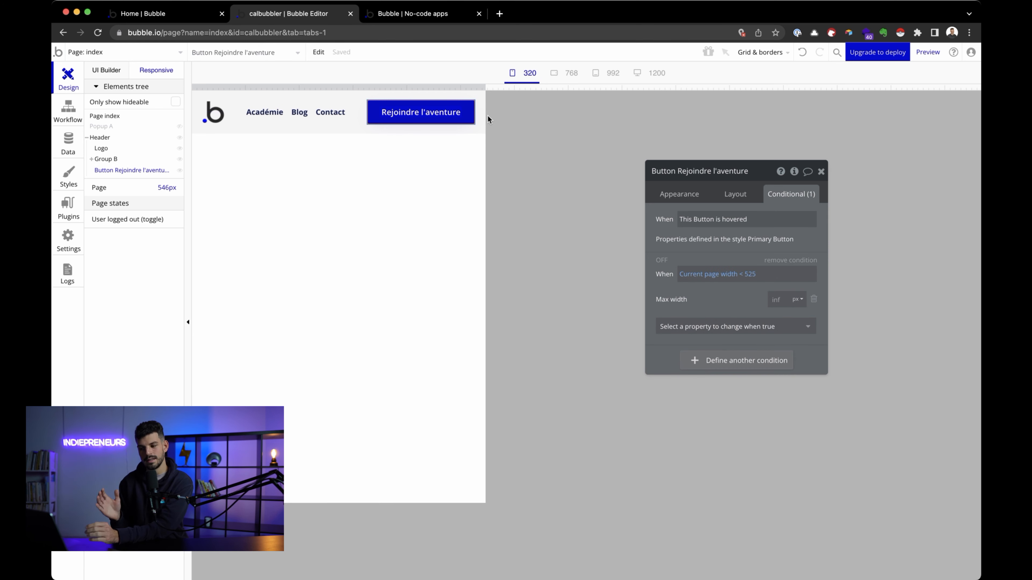
drag(487, 118, 446, 77)
Step: Paste the copied page-width condition onto the navigation text group and change its threshold to 525
click(410, 117)
click(430, 117)
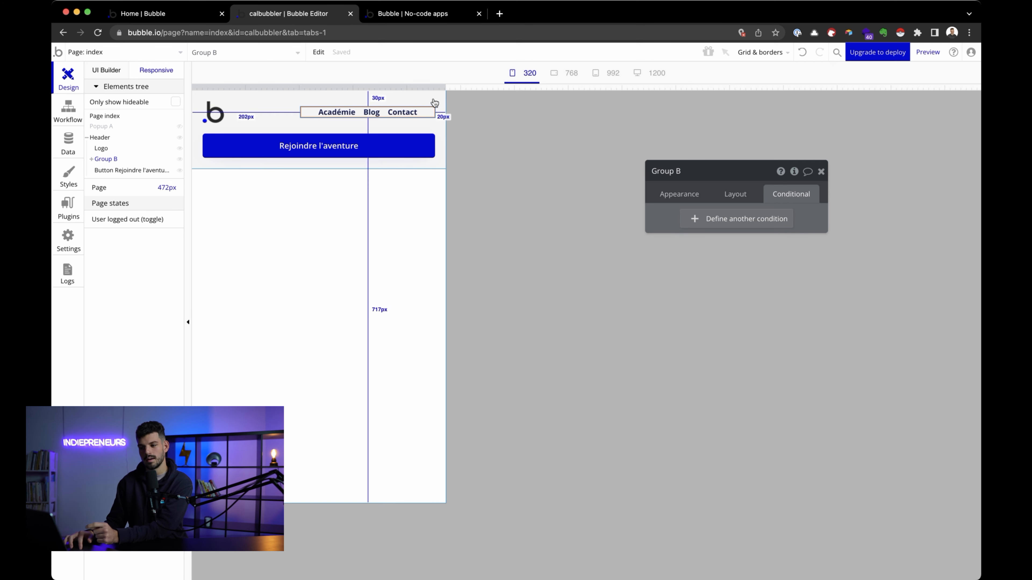
drag(446, 86, 441, 86)
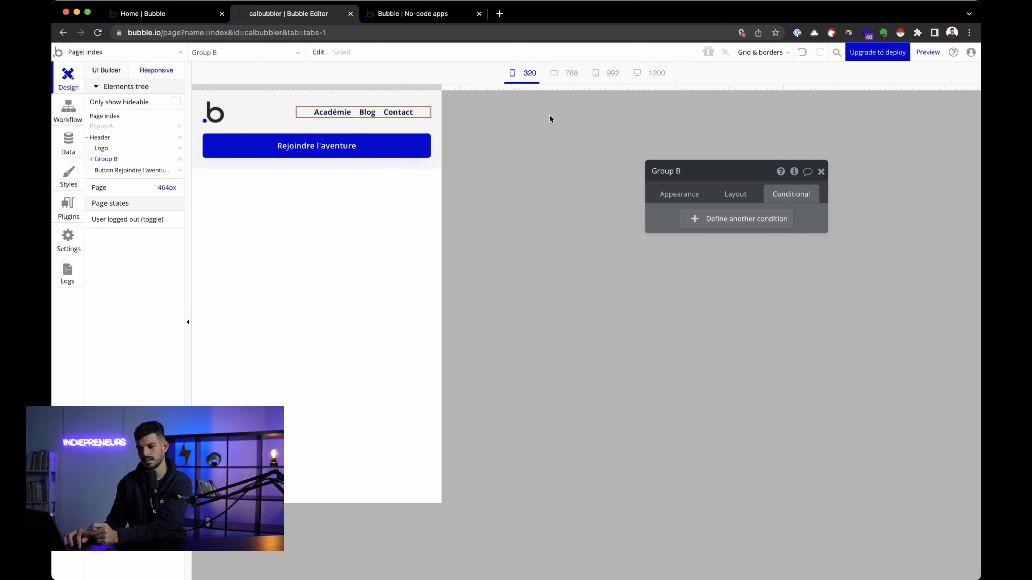
right_click(664, 223)
click(736, 194)
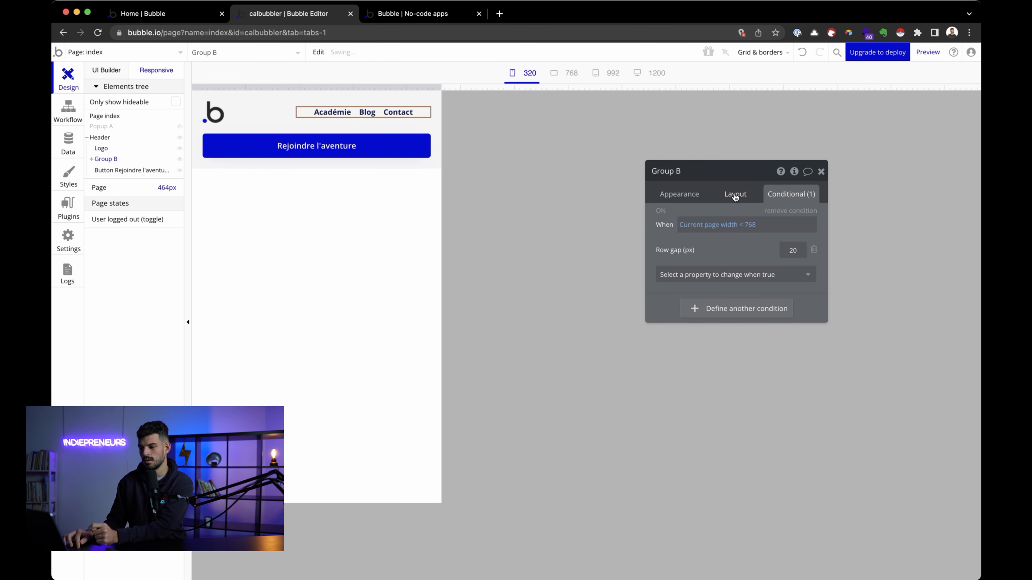
click(748, 225)
text(7)
key(BackSpace)
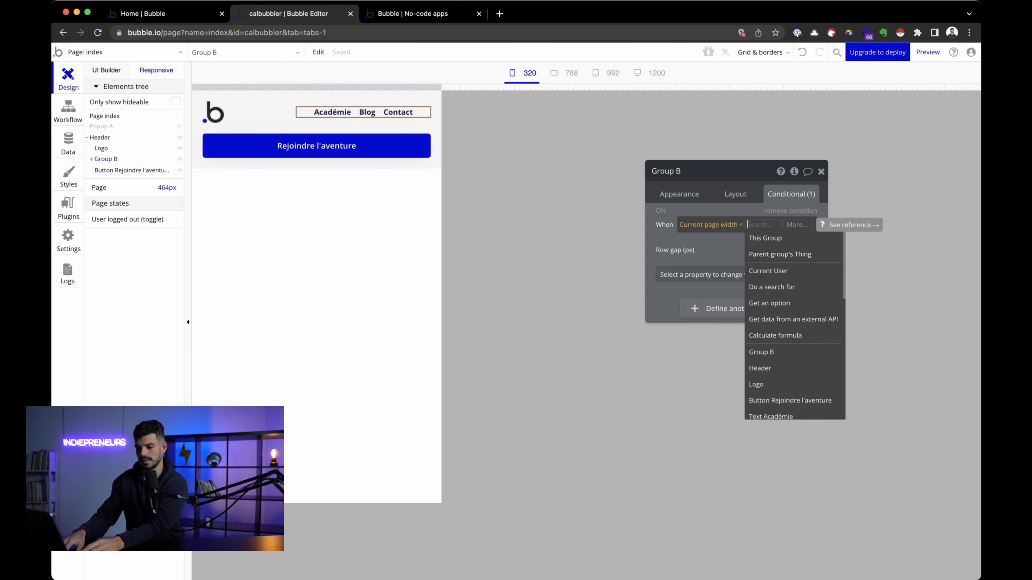
text(525)
click(736, 240)
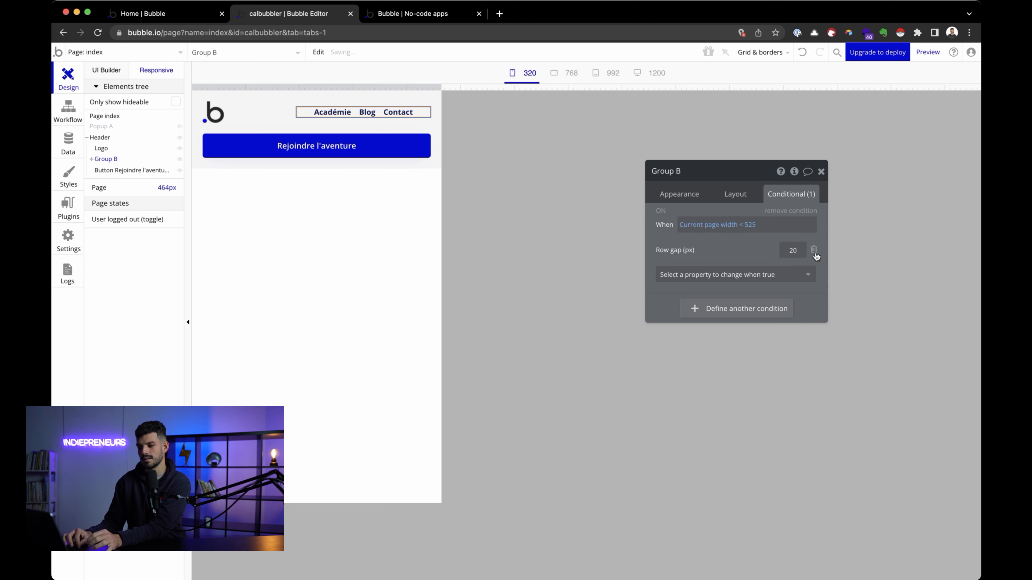
Step: Replace the row gap in the navigation text group's condition with right container alignment, and return to the full-width page builder
click(814, 253)
click(744, 254)
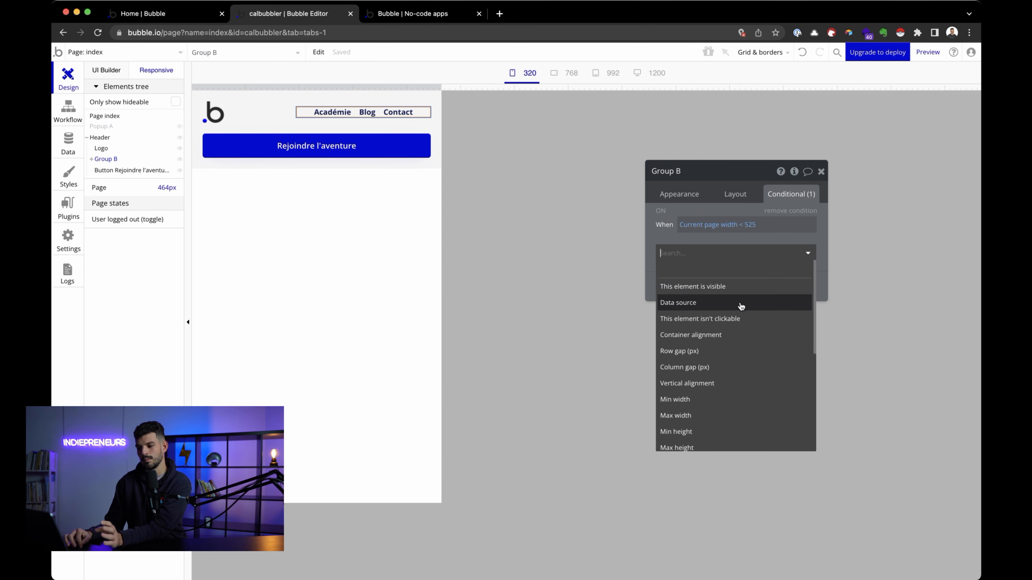
click(717, 335)
click(766, 251)
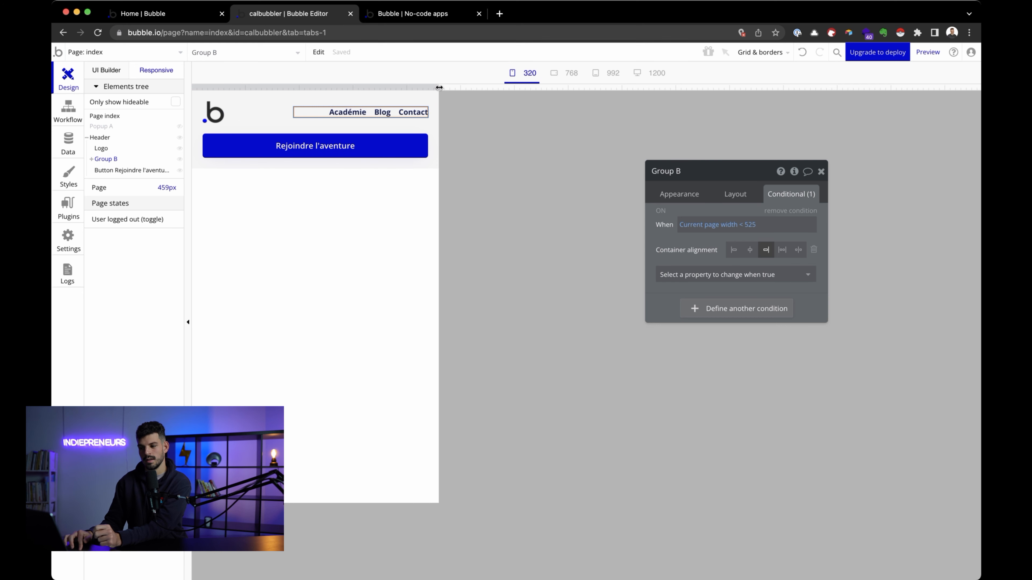
mouse_move(440, 87)
mouse_down()
mouse_move(582, 99)
mouse_move(967, 96)
mouse_move(453, 97)
mouse_up()
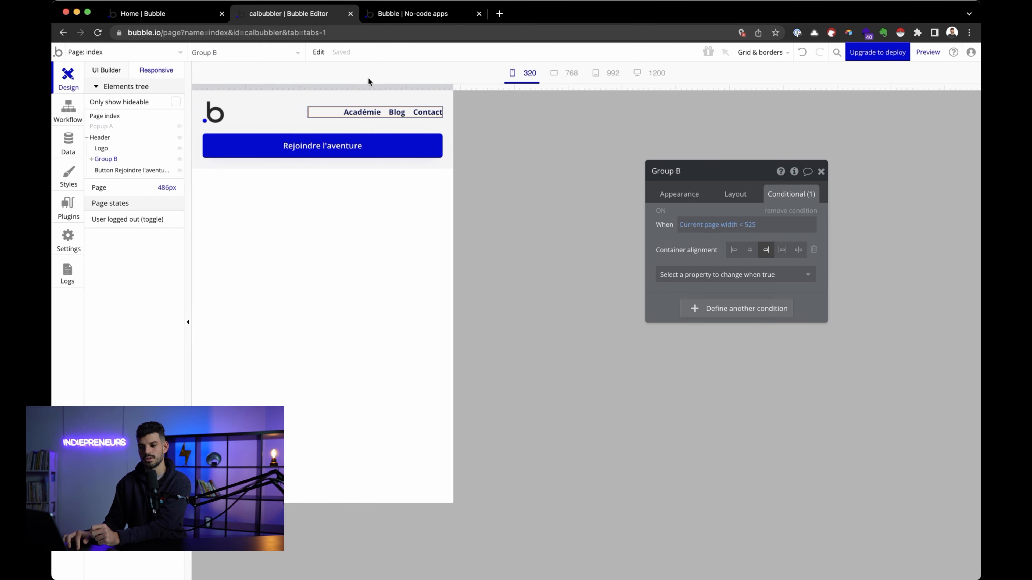
click(108, 75)
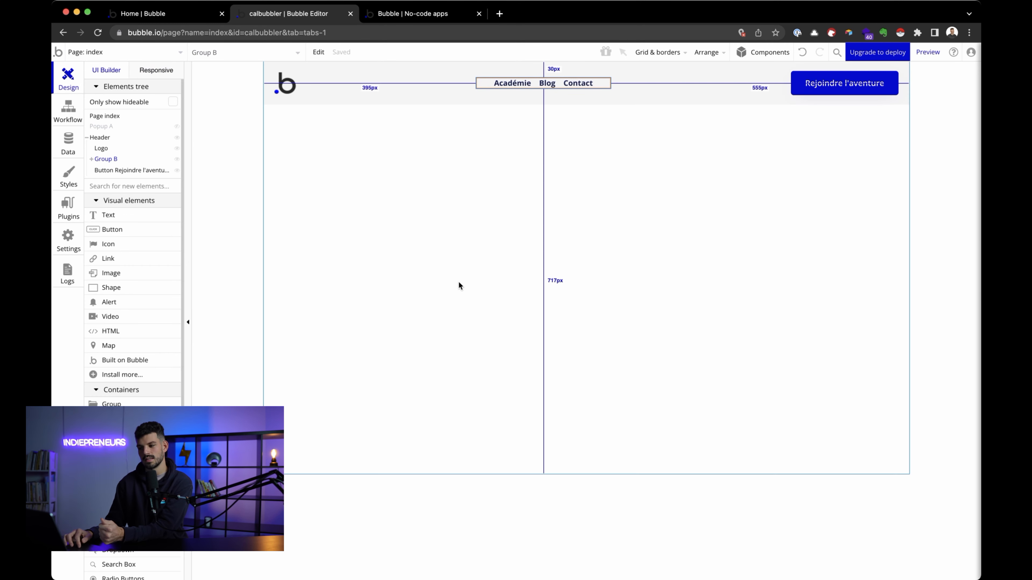